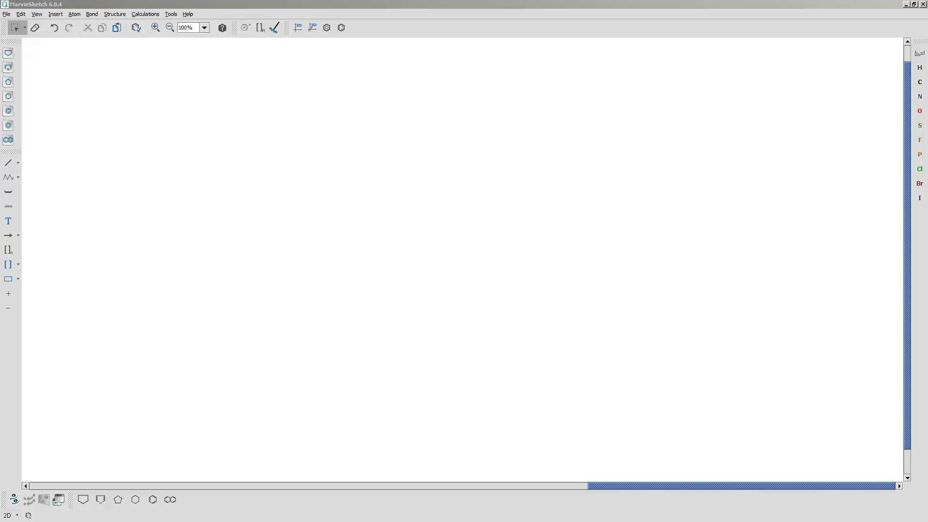
Open the View menu over the empty canvas and move across to the Edit menu
{"action": "left_click", "coordinate": [37, 15]}
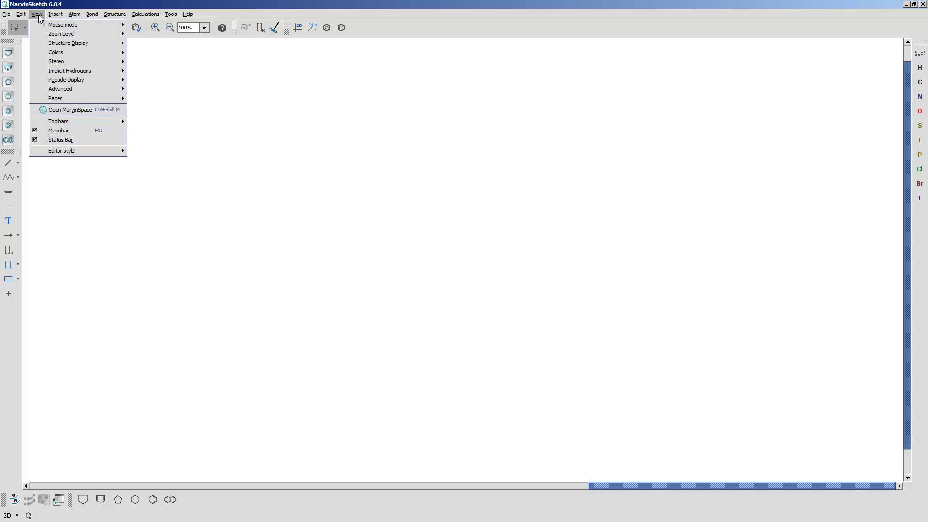
{"action": "mouse_move", "coordinate": [23, 18]}
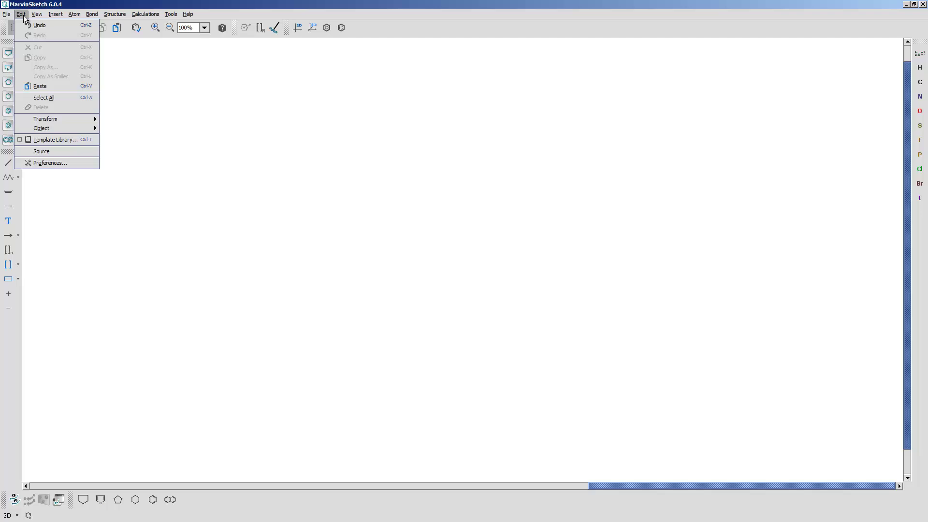
Switch off Automatic Lone Pair Calculation on the Structure tab of Preferences
{"action": "left_click", "coordinate": [71, 159]}
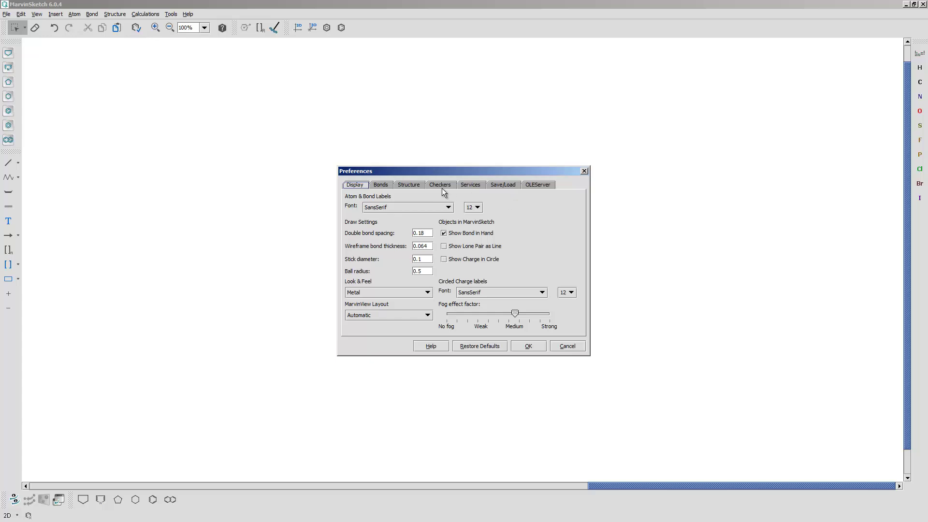
{"action": "left_click", "coordinate": [386, 189]}
{"action": "left_click", "coordinate": [409, 185]}
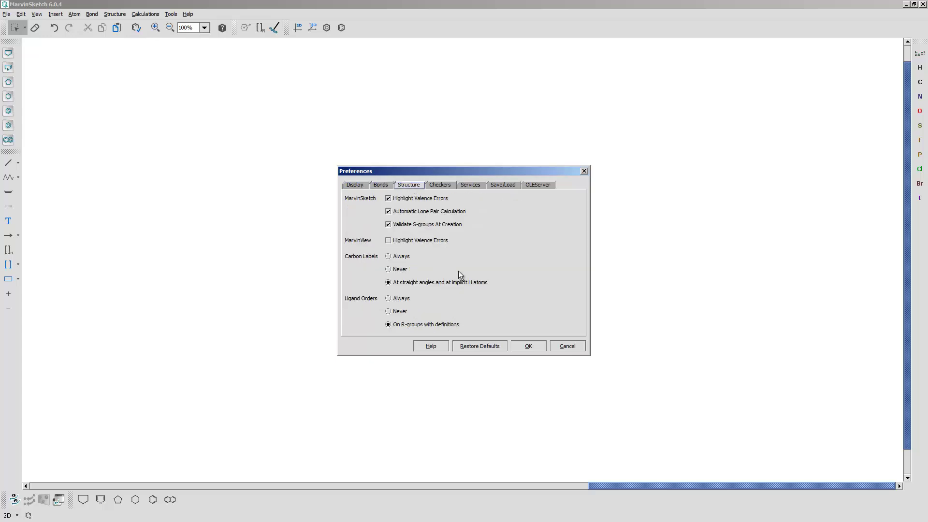
{"action": "left_click", "coordinate": [388, 213]}
Confirm the Preferences dialog and browse the Insert menu
{"action": "left_click", "coordinate": [528, 346]}
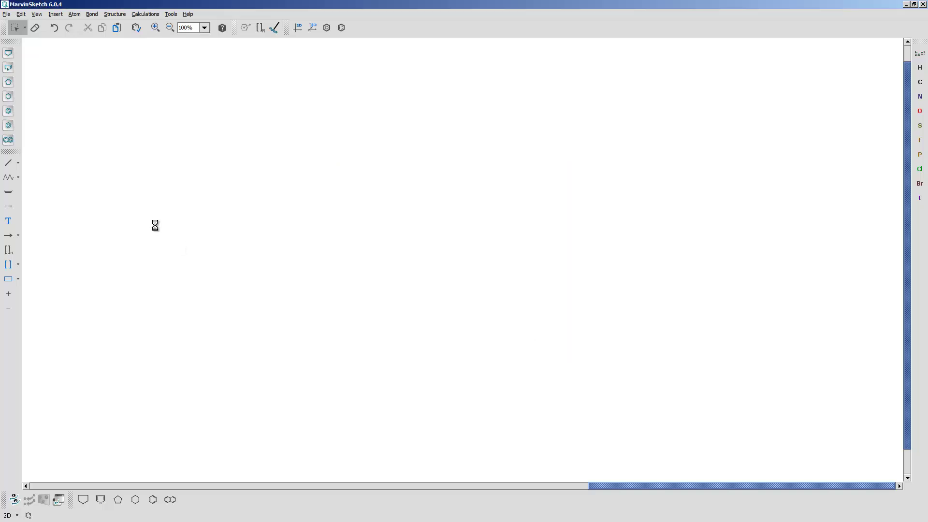
{"action": "left_click", "coordinate": [51, 14]}
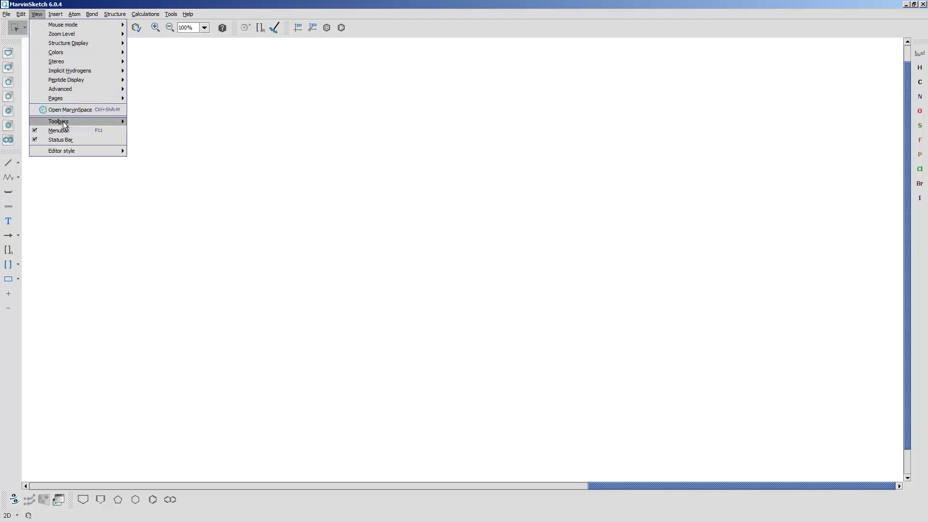
{"action": "mouse_move", "coordinate": [64, 124]}
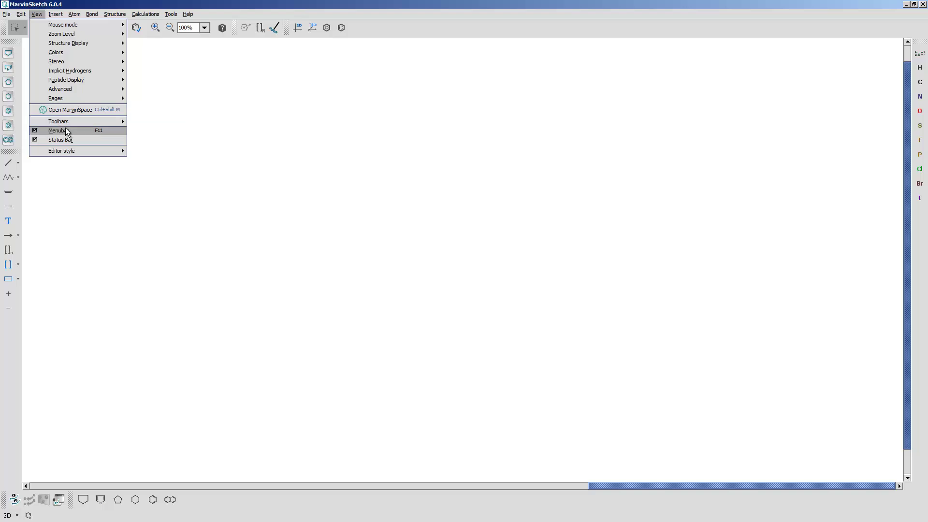
{"action": "mouse_move", "coordinate": [73, 152]}
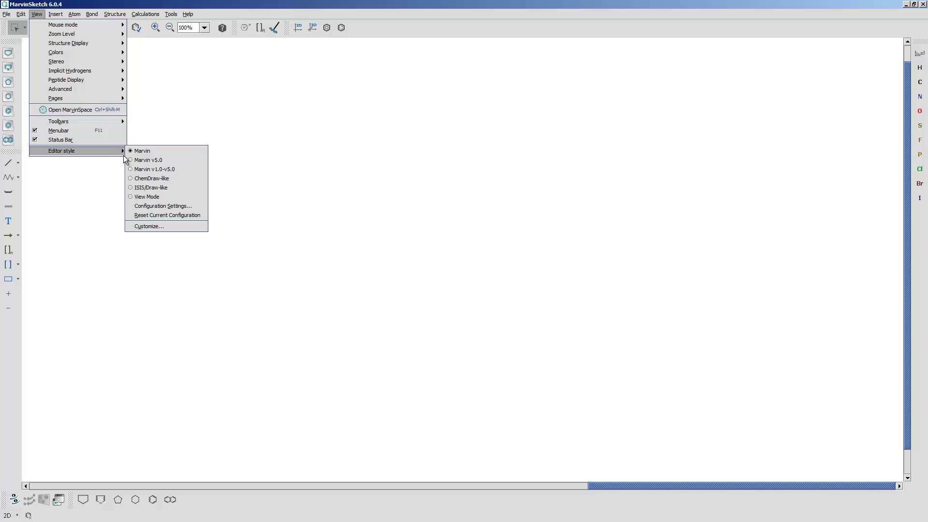
Open Customize and cancel it, then reopen the View menu to reach Editor style
{"action": "left_click", "coordinate": [163, 227]}
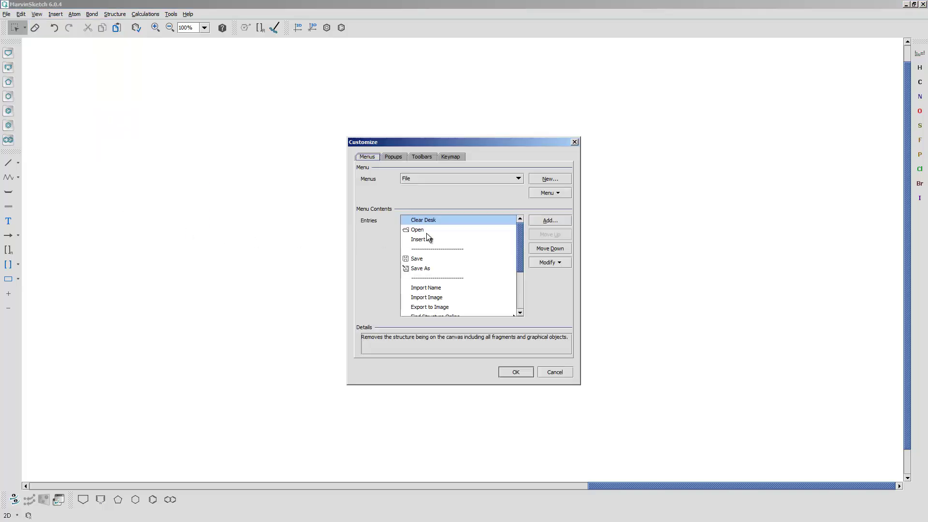
{"action": "left_click", "coordinate": [556, 373]}
{"action": "left_click", "coordinate": [38, 14]}
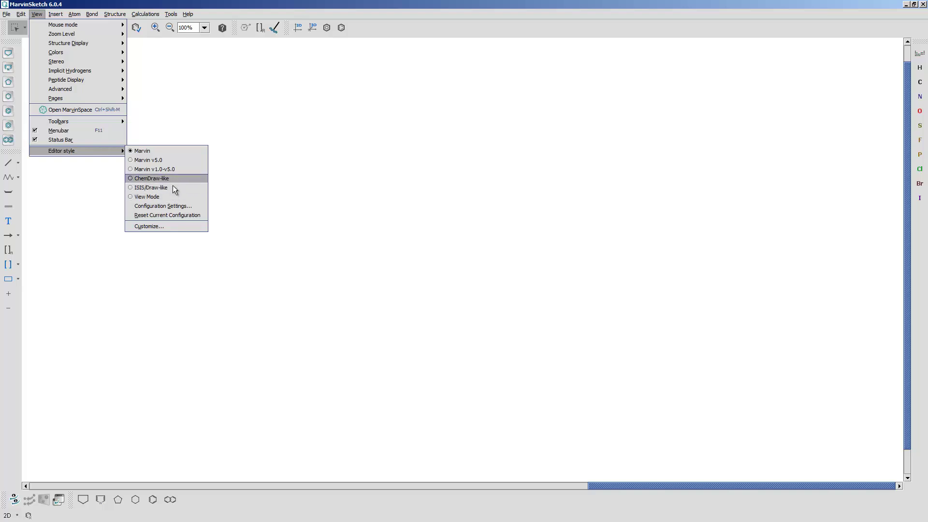
Open Customize and look through its Popup Menus, Toolbars and Shortcuts tabs
{"action": "left_click", "coordinate": [149, 226]}
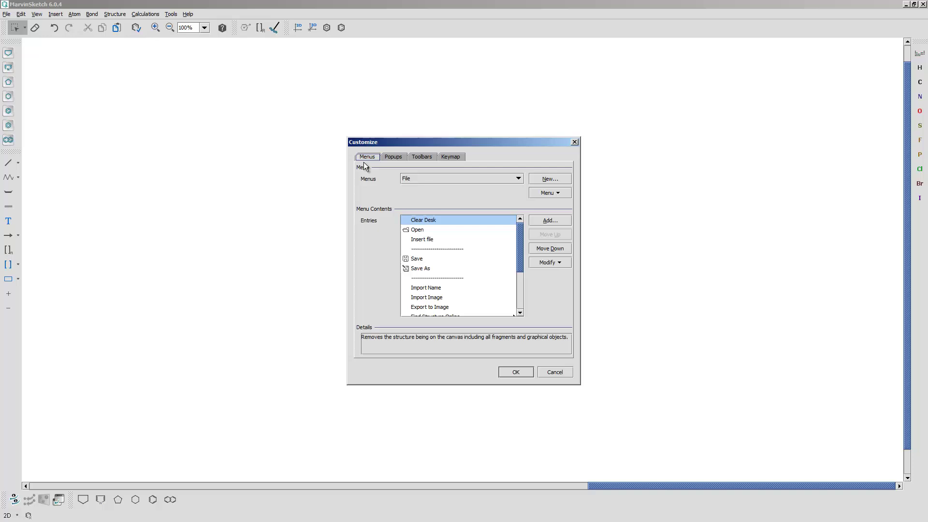
{"action": "left_click", "coordinate": [392, 157]}
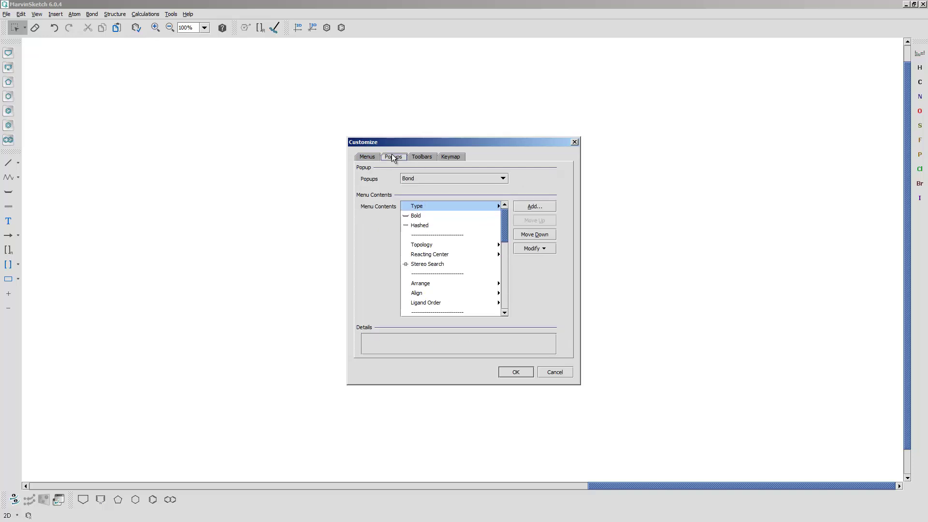
{"action": "left_click", "coordinate": [423, 158]}
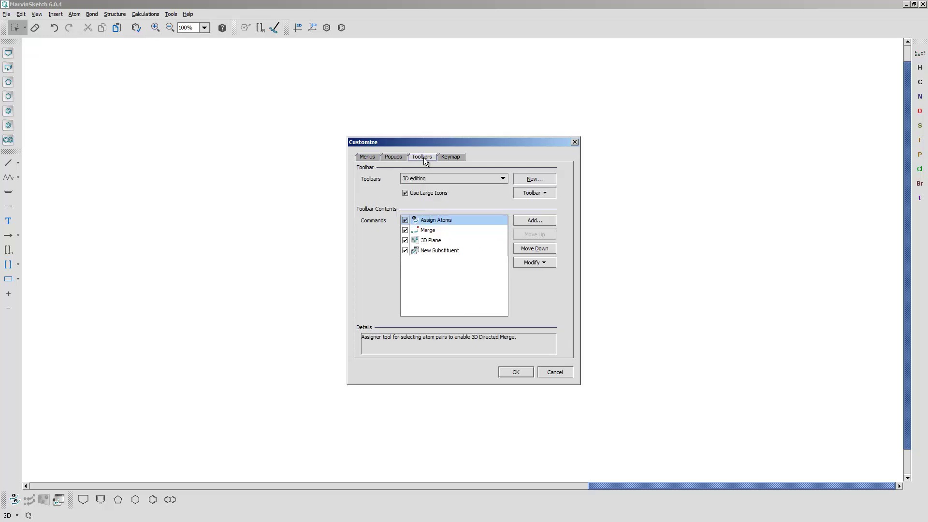
{"action": "left_click", "coordinate": [455, 160]}
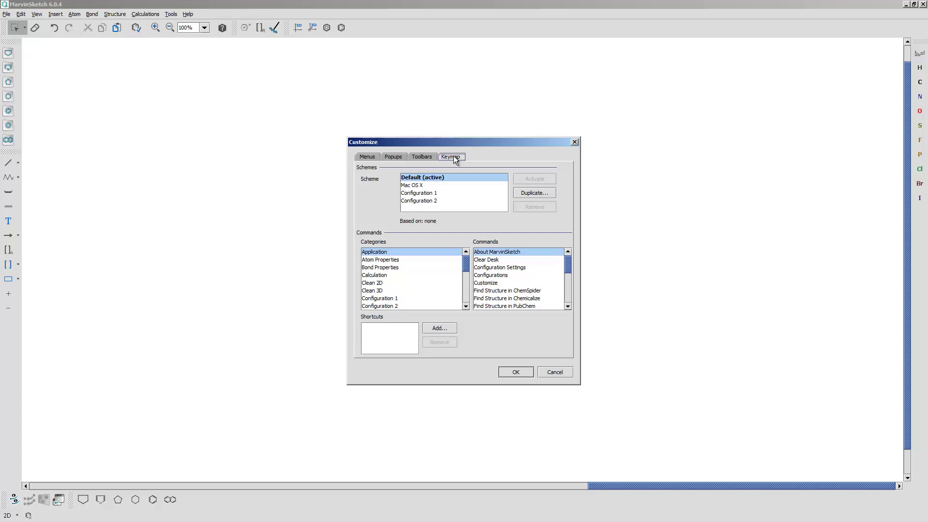
Create a new toolbar named Personal on the Toolbars tab
{"action": "left_click", "coordinate": [425, 156]}
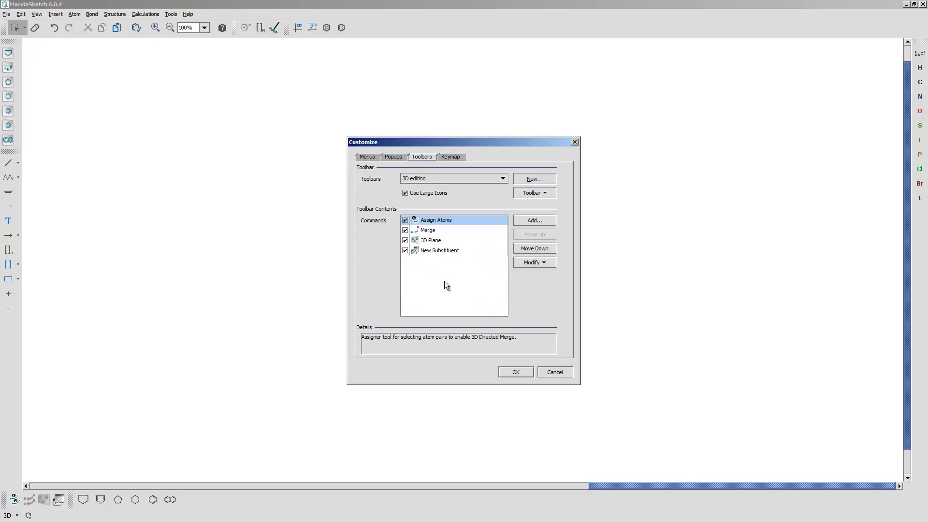
{"action": "left_click", "coordinate": [526, 180]}
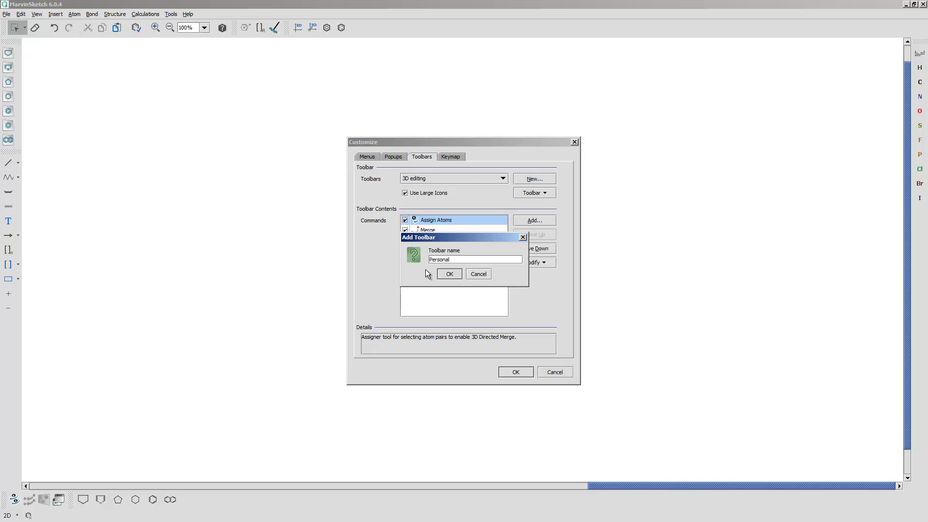
{"action": "left_click", "coordinate": [444, 273]}
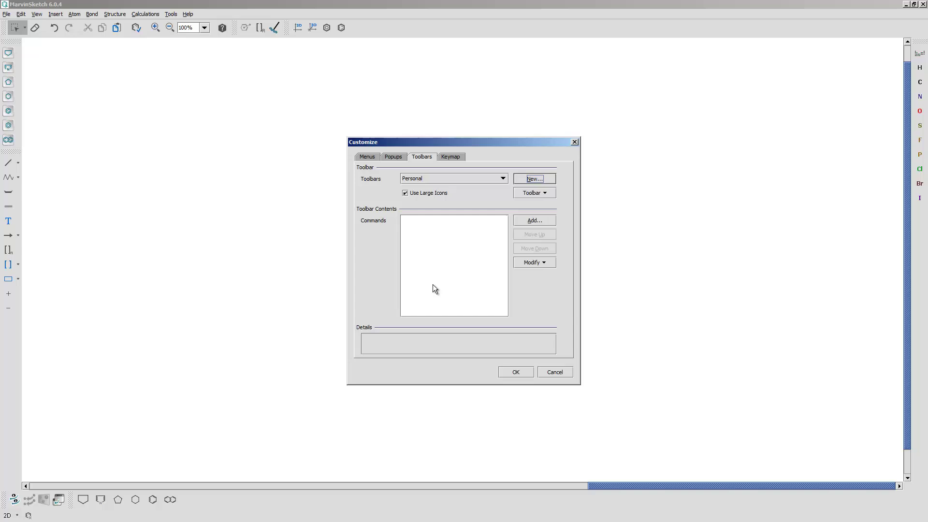
Add the 1 Electron and 2 Electrons commands from Insert Graphics, then list Insert Lone Pair commands
{"action": "left_click", "coordinate": [537, 222]}
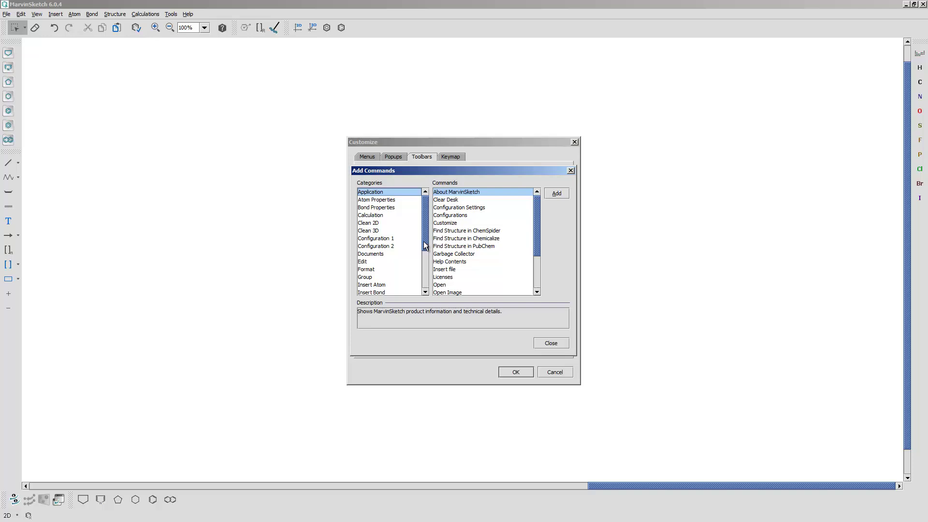
{"action": "left_click_drag", "start_coordinate": [423, 243], "coordinate": [425, 263]}
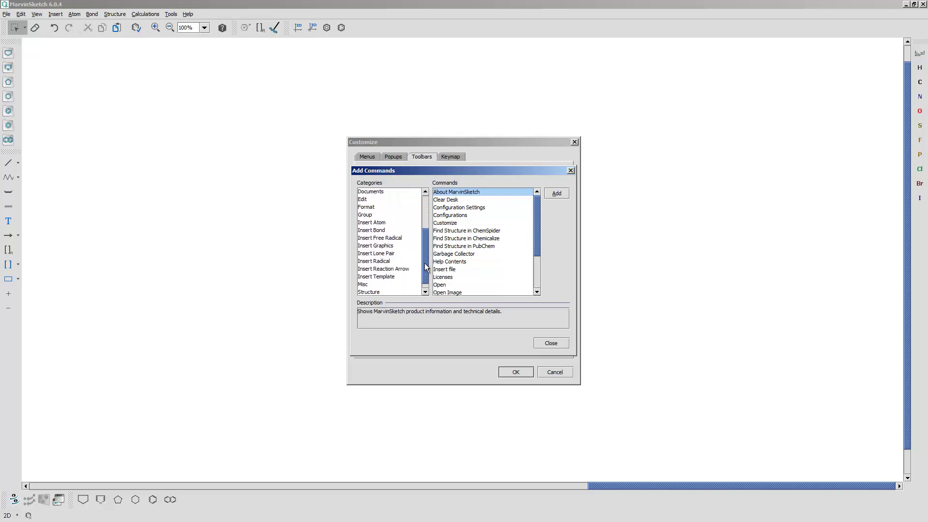
{"action": "left_click", "coordinate": [373, 245]}
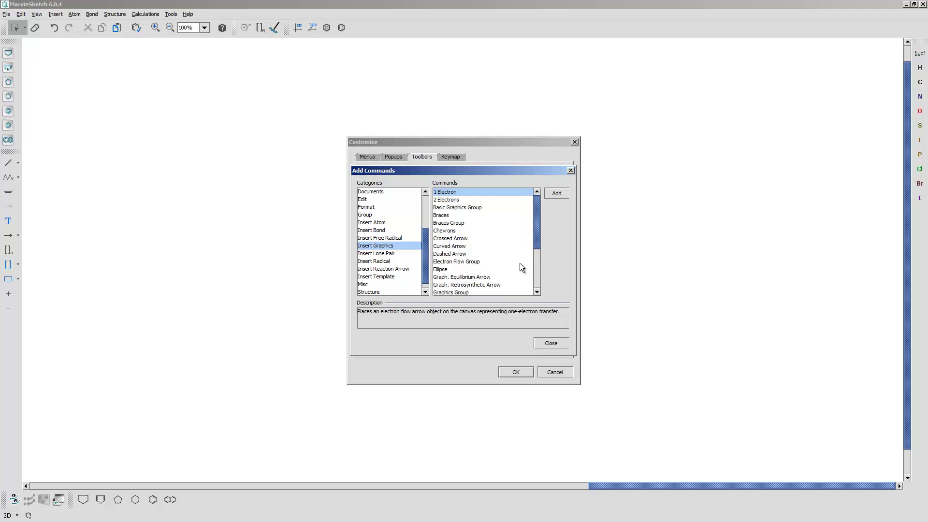
{"action": "left_click", "coordinate": [558, 193]}
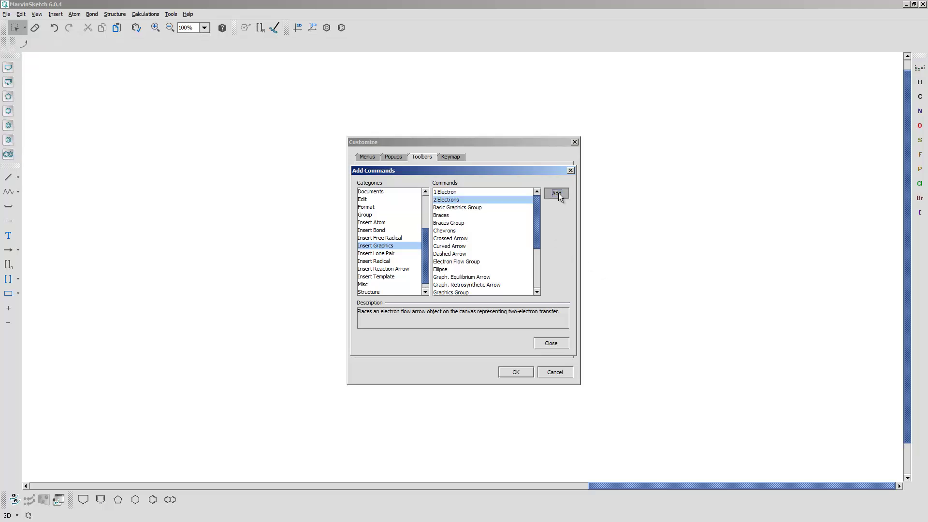
{"action": "left_click", "coordinate": [558, 193]}
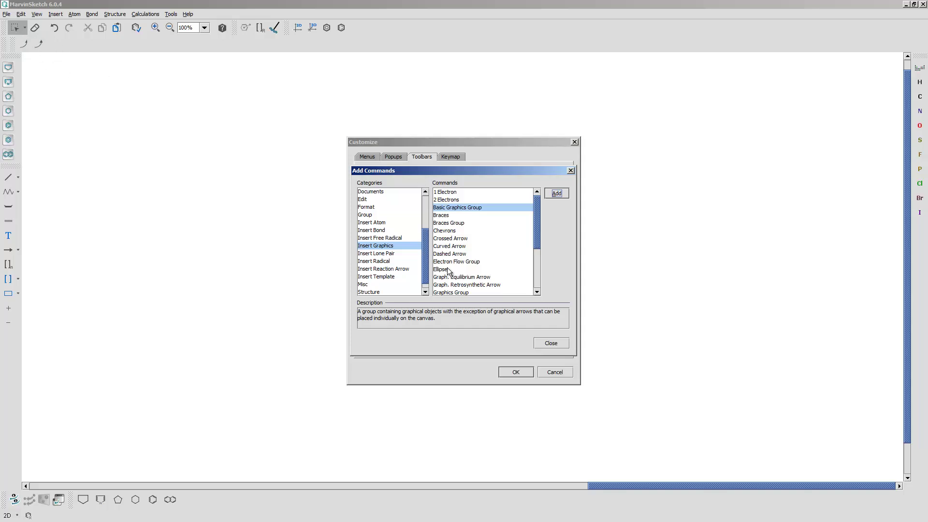
{"action": "left_click", "coordinate": [393, 254]}
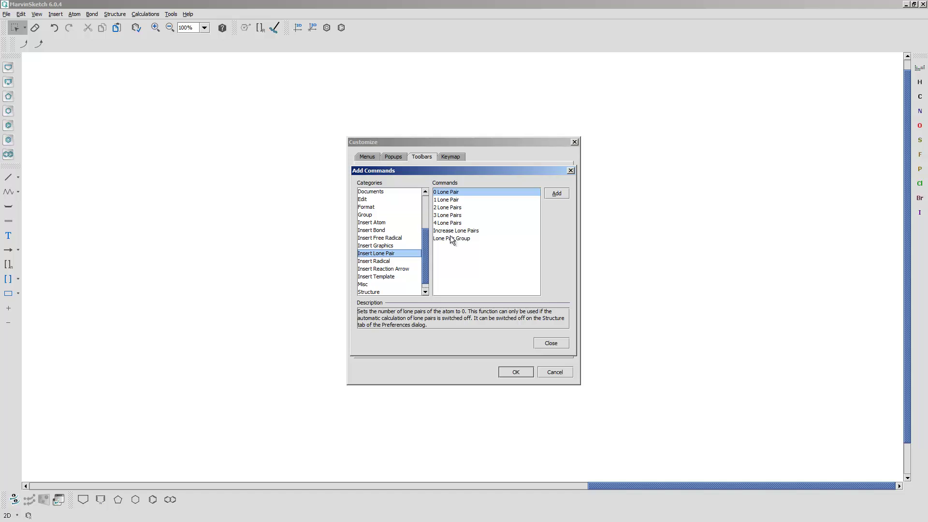
Add the 0 to 4 Lone Pair(s) commands to the Personal toolbar
{"action": "left_click", "coordinate": [451, 232]}
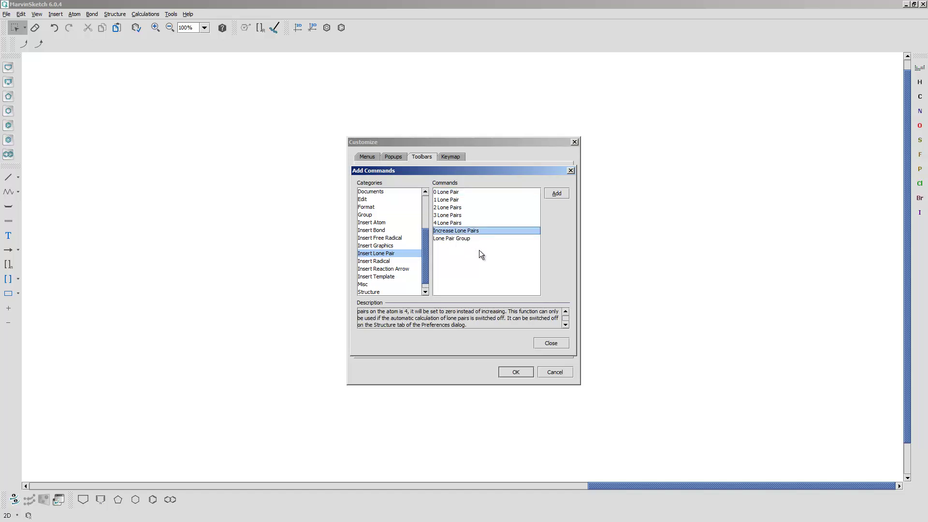
{"action": "left_click", "coordinate": [451, 193]}
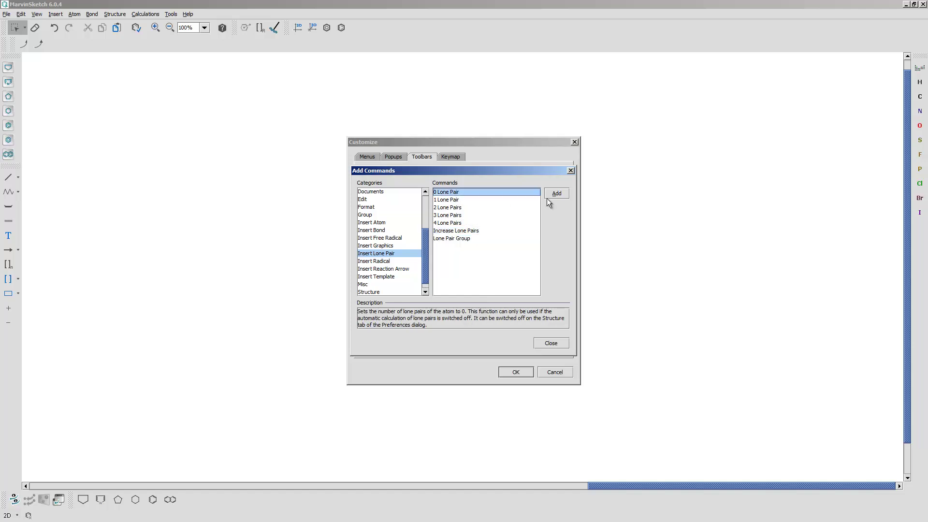
{"action": "double_click", "coordinate": [556, 193]}
{"action": "left_click", "coordinate": [553, 193]}
{"action": "left_click", "coordinate": [553, 192]}
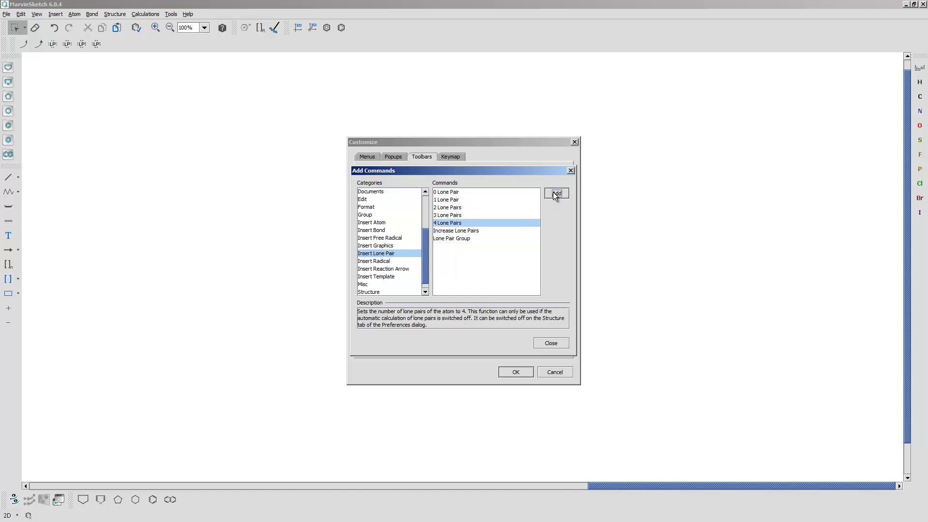
{"action": "left_click", "coordinate": [553, 193]}
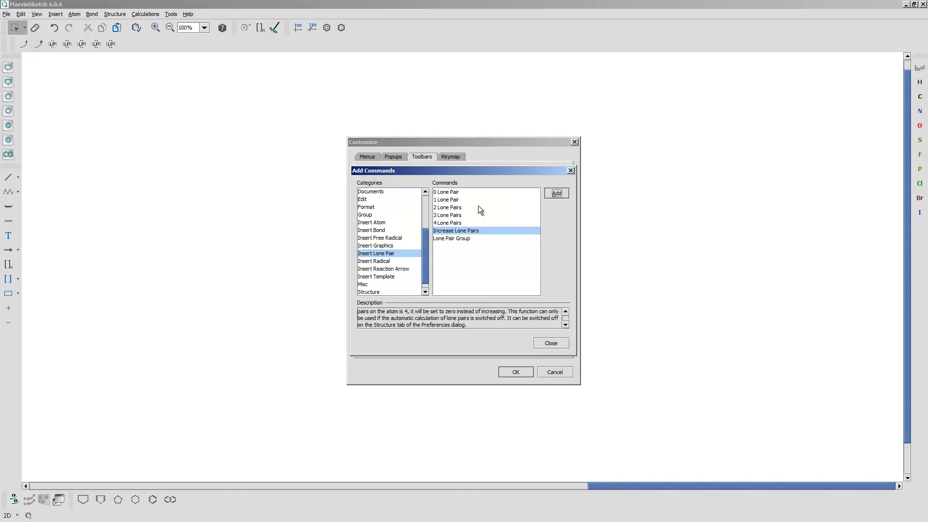
Add the Insert Radical > Monovalent command and close Add Commands
{"action": "left_click", "coordinate": [389, 262]}
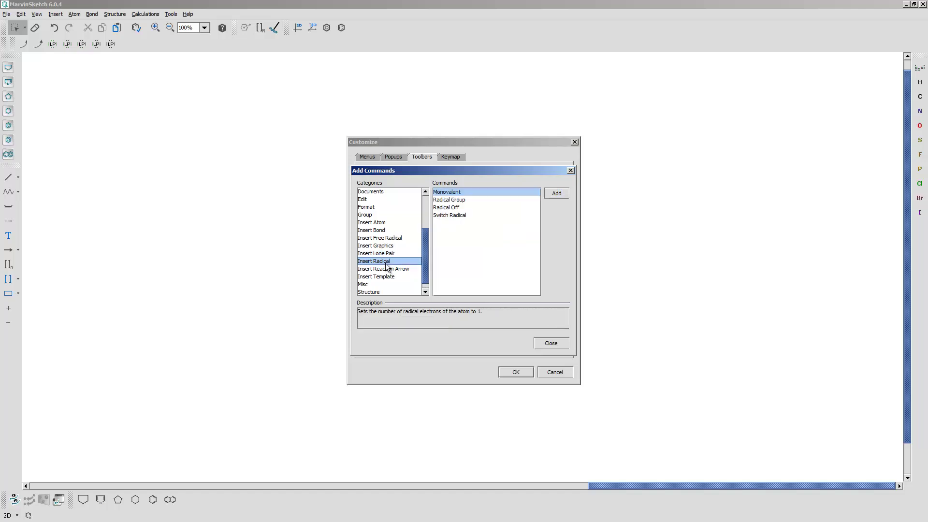
{"action": "left_click", "coordinate": [557, 194]}
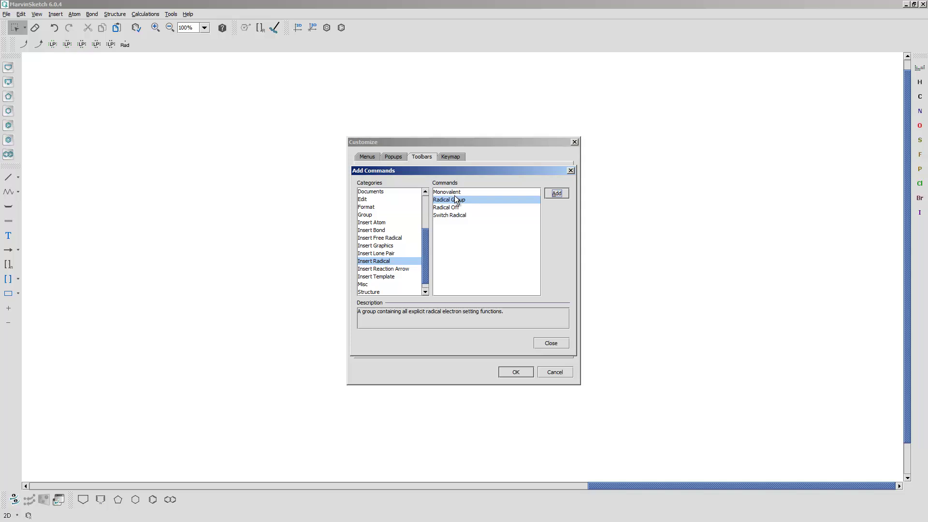
{"action": "left_click", "coordinate": [556, 343]}
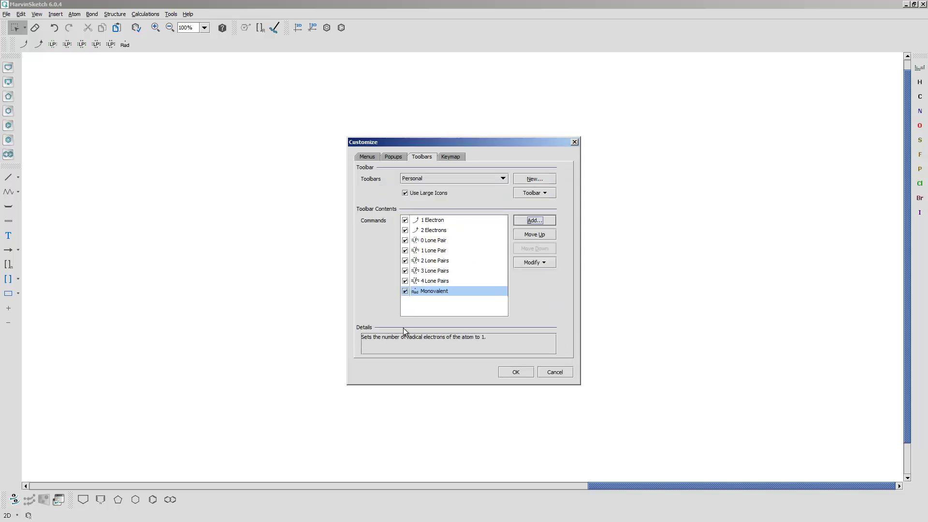
Save the Personal toolbar customization and open a new MarvinSketch window via File > New
{"action": "left_click", "coordinate": [513, 371]}
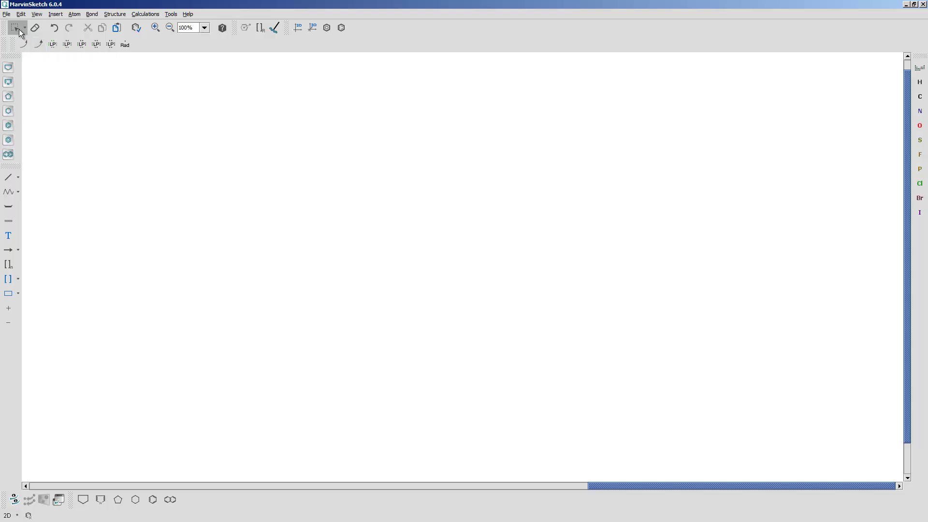
{"action": "left_click", "coordinate": [7, 15]}
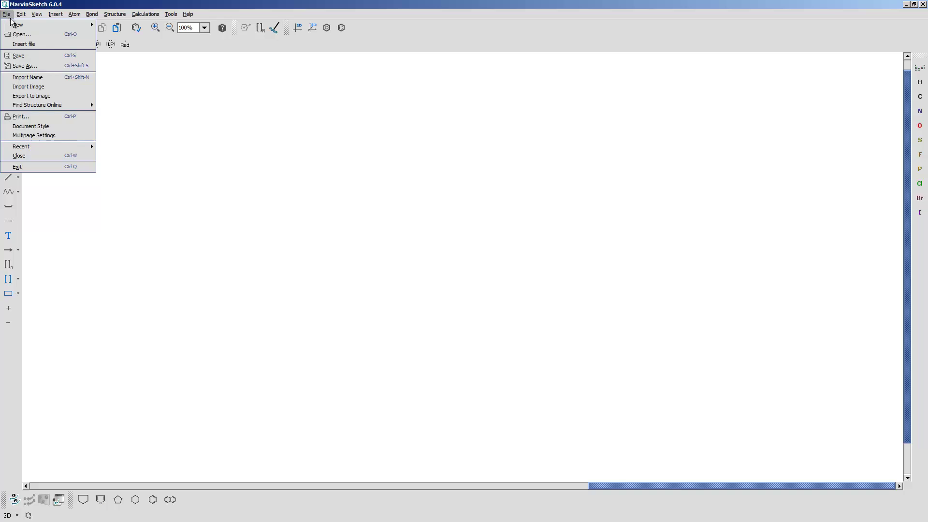
{"action": "mouse_move", "coordinate": [17, 27]}
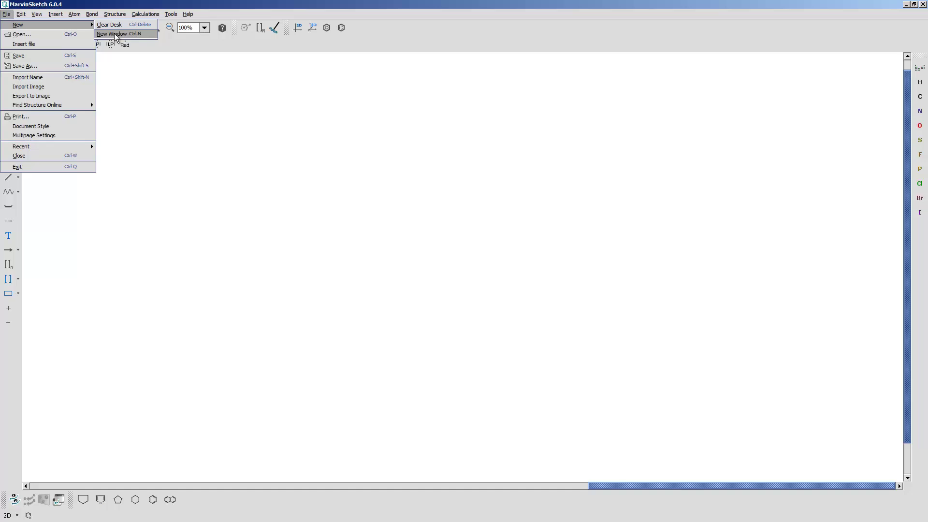
{"action": "left_click", "coordinate": [116, 35]}
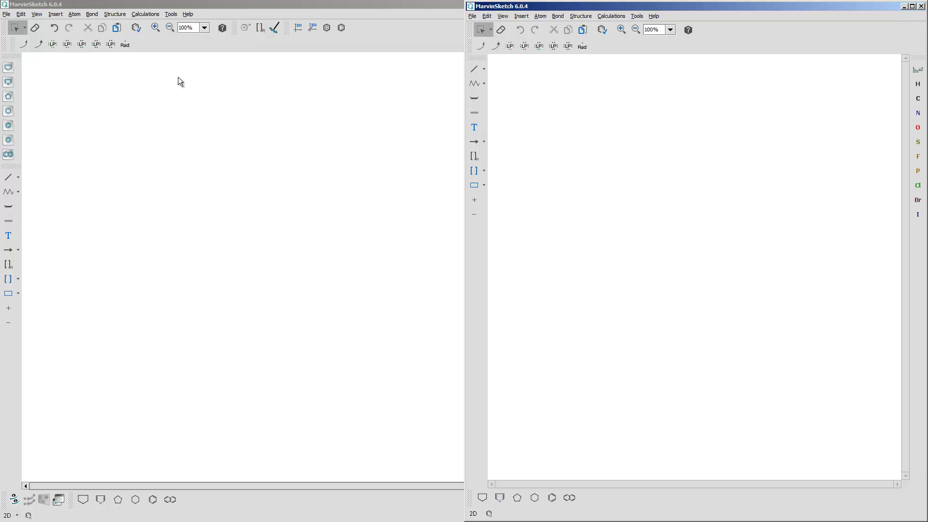
Tile MarvinSketch on the left and Word on the right, adding a blank line after HBr
{"action": "left_click", "coordinate": [211, 98]}
{"action": "key", "text": "super+Left"}
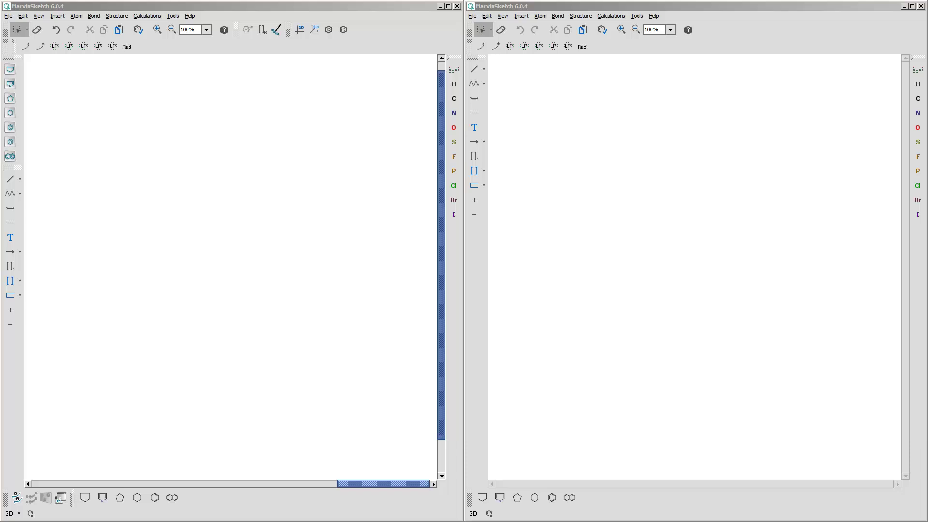
{"action": "key", "text": "alt+Tab"}
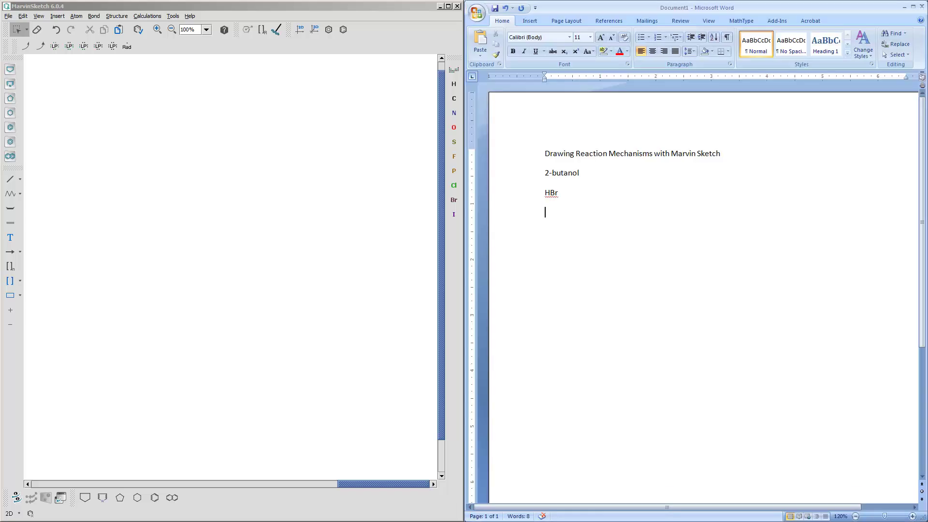
{"action": "key", "text": "Return"}
{"action": "left_click_drag", "start_coordinate": [580, 173], "coordinate": [543, 172]}
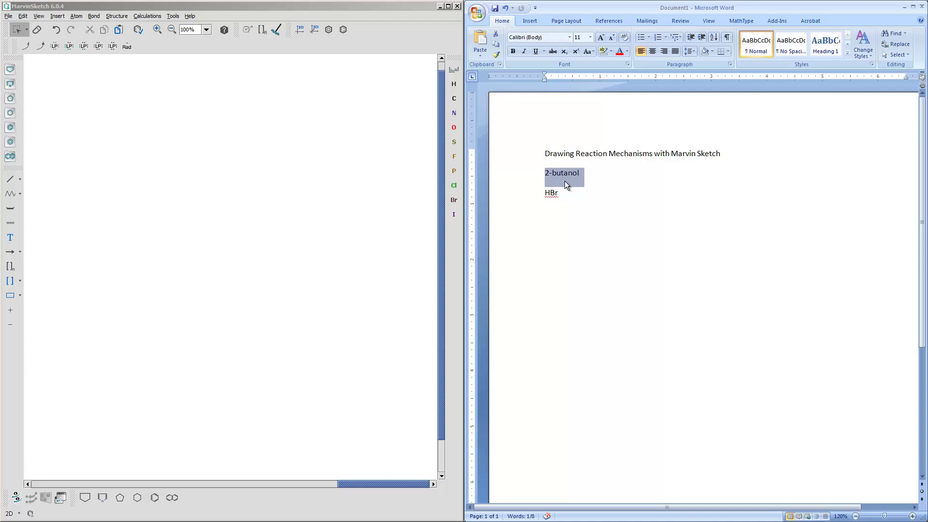
Draw the four-carbon chain with single bonds and make the branch end an OH group
{"action": "left_click", "coordinate": [12, 179]}
{"action": "left_click", "coordinate": [103, 165]}
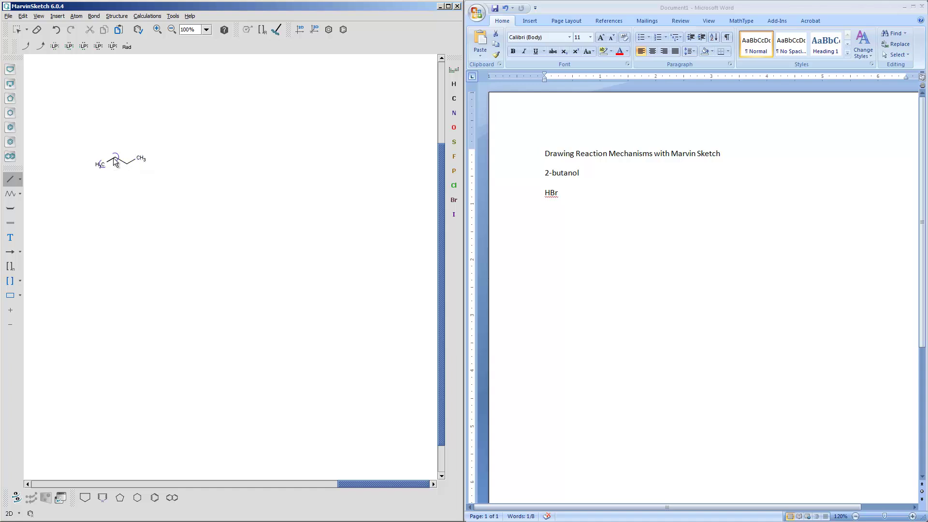
{"action": "left_click", "coordinate": [127, 165]}
{"action": "key", "text": "o"}
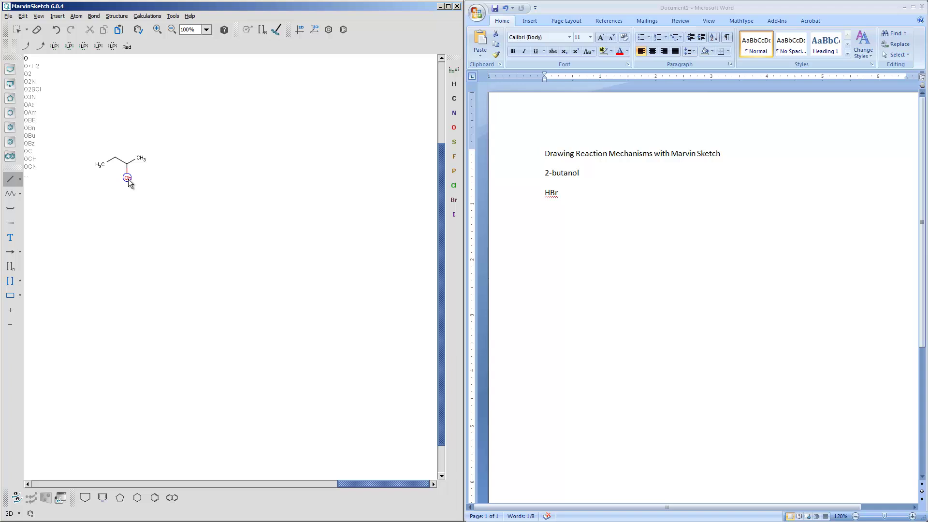
{"action": "left_click", "coordinate": [127, 178]}
{"action": "key", "text": "ctrl+z"}
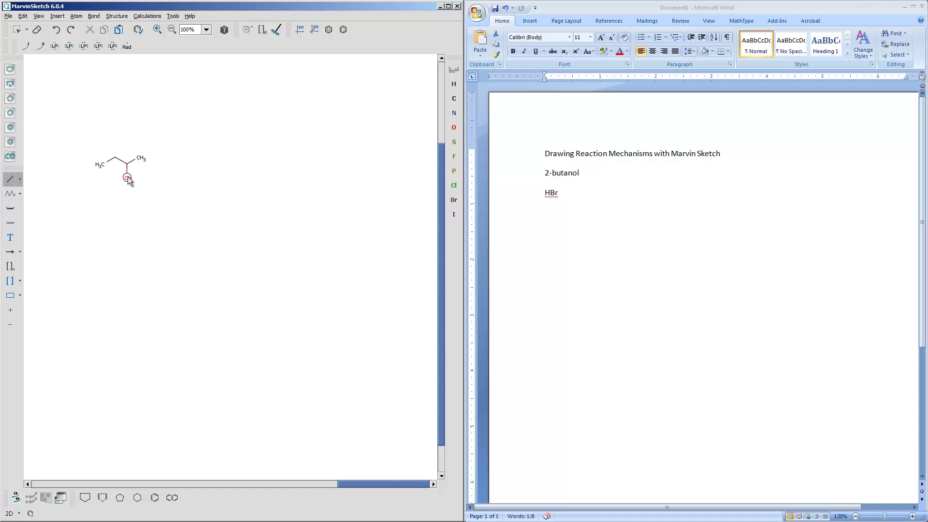
{"action": "key", "text": "o"}
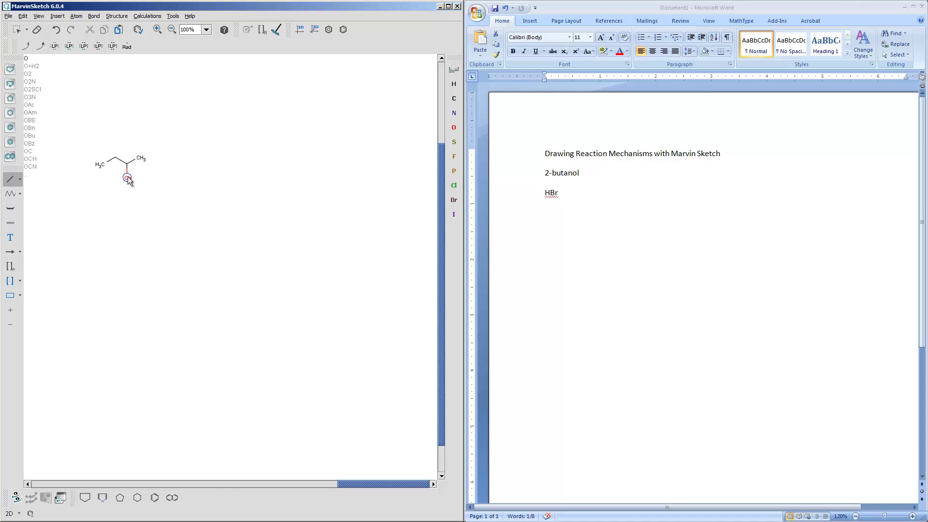
{"action": "key", "text": "Return"}
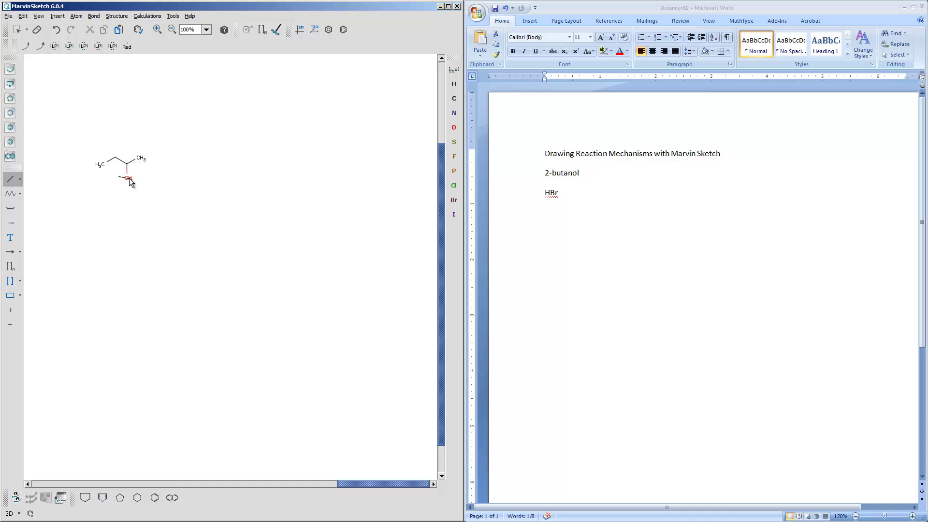
{"action": "key", "text": "o"}
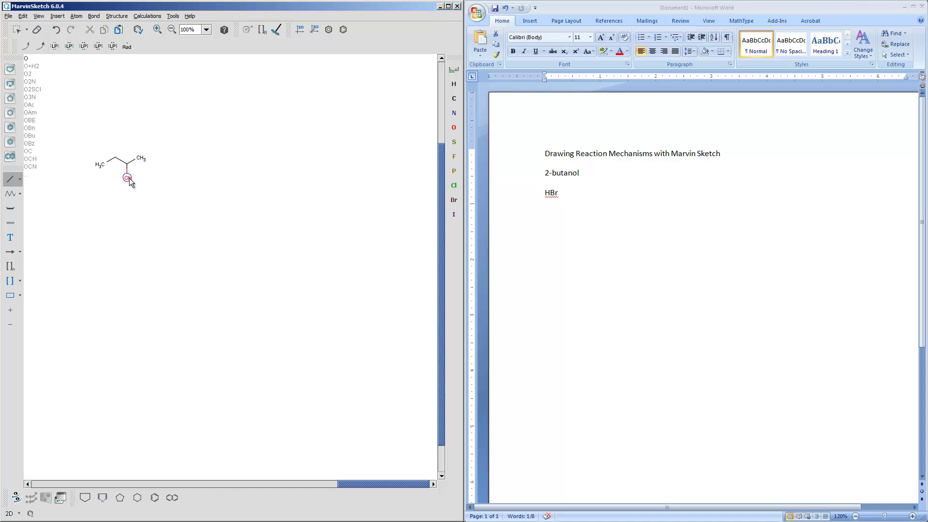
{"action": "key", "text": "Return"}
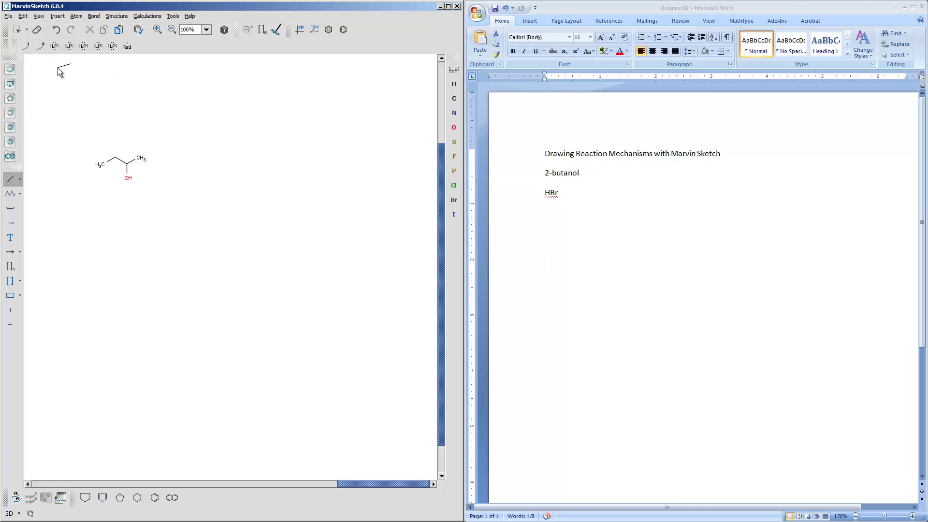
Select and delete the hand-drawn 2-butanol
{"action": "left_click", "coordinate": [22, 30]}
{"action": "left_click_drag", "start_coordinate": [67, 129], "coordinate": [226, 204]}
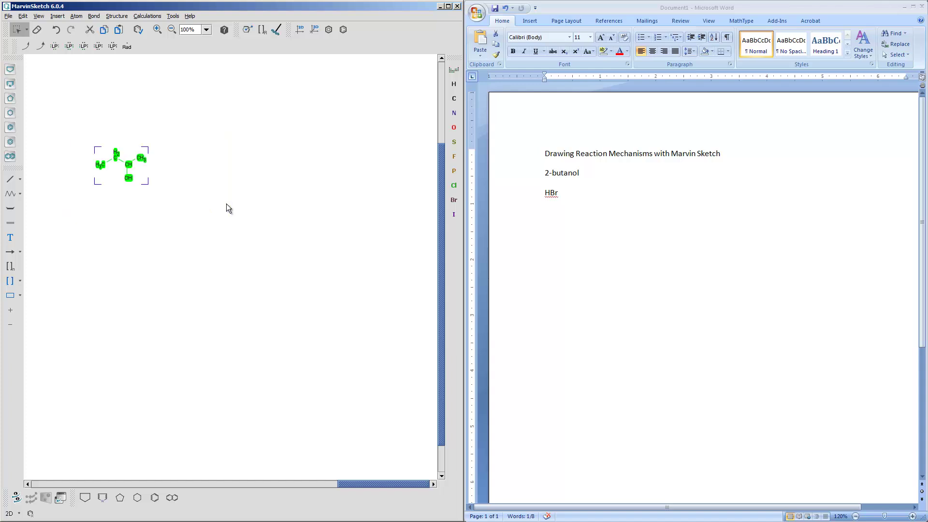
{"action": "key", "text": "Delete"}
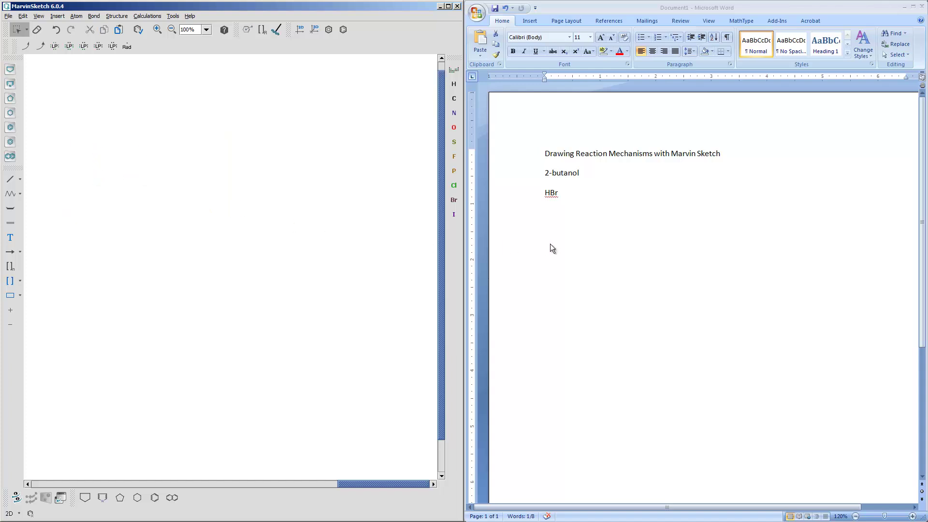
Copy '2-butanol' from Word, paste it as a structure, and rotate it -90°
{"action": "triple_click", "coordinate": [573, 175]}
{"action": "key", "text": "ctrl+c"}
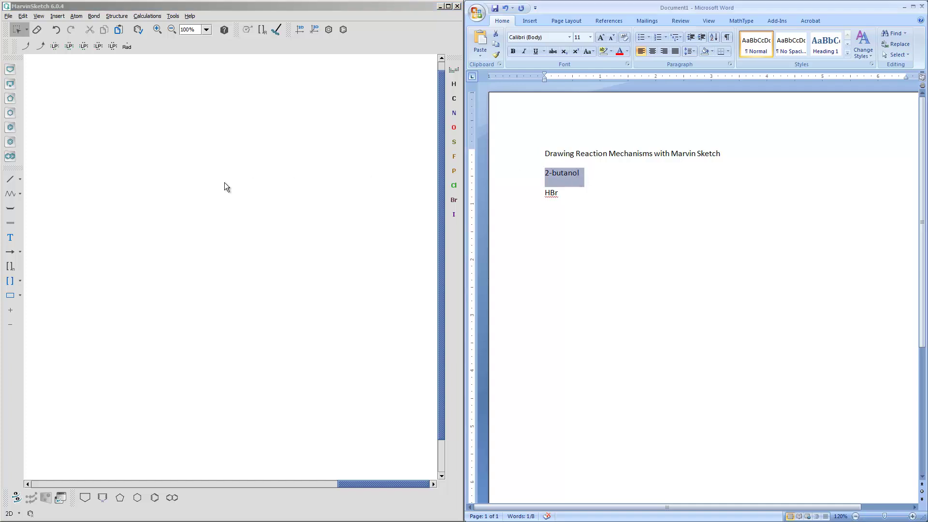
{"action": "left_click", "coordinate": [182, 180]}
{"action": "key", "text": "ctrl+v"}
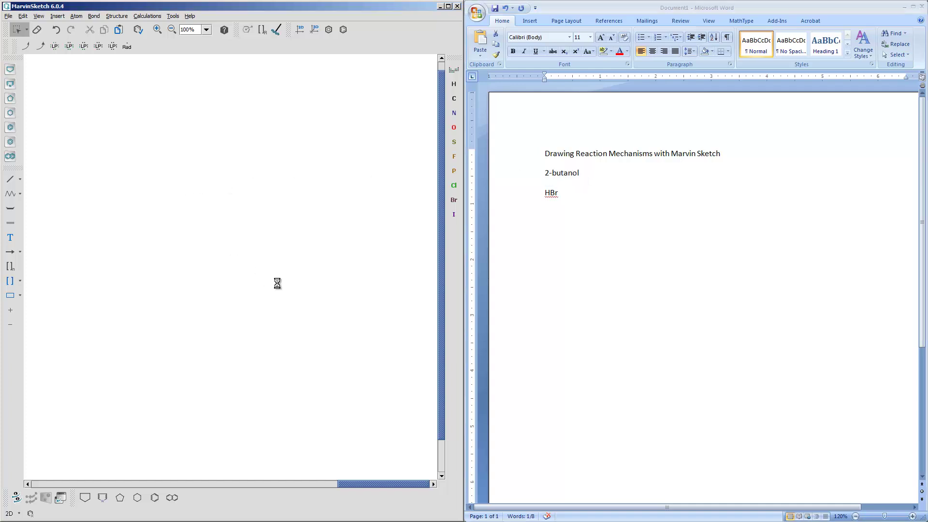
{"action": "left_click", "coordinate": [105, 161]}
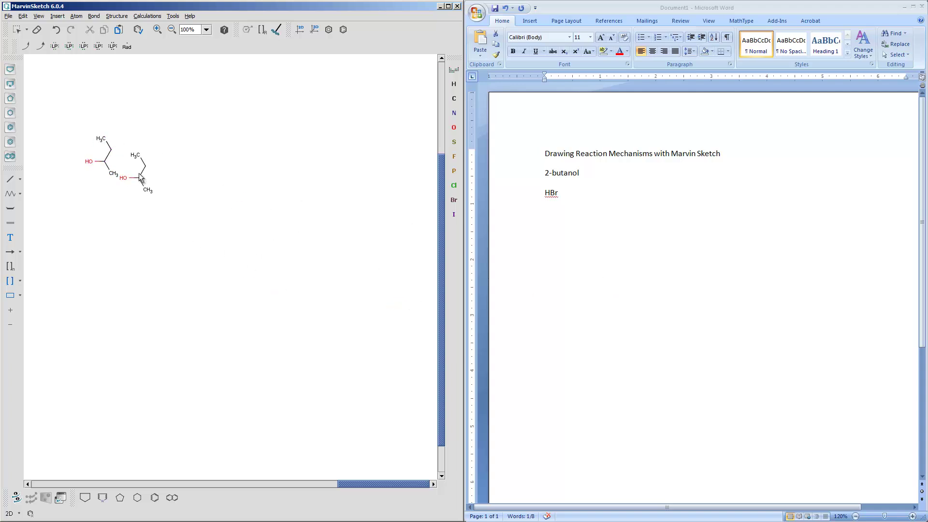
{"action": "left_click", "coordinate": [16, 29]}
{"action": "double_click", "coordinate": [116, 154]}
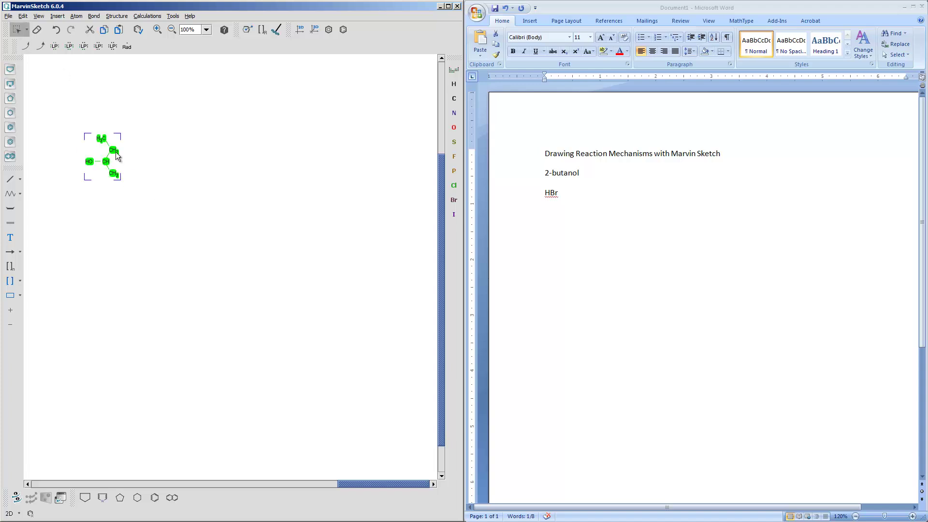
{"action": "left_click_drag", "start_coordinate": [109, 146], "coordinate": [124, 172]}
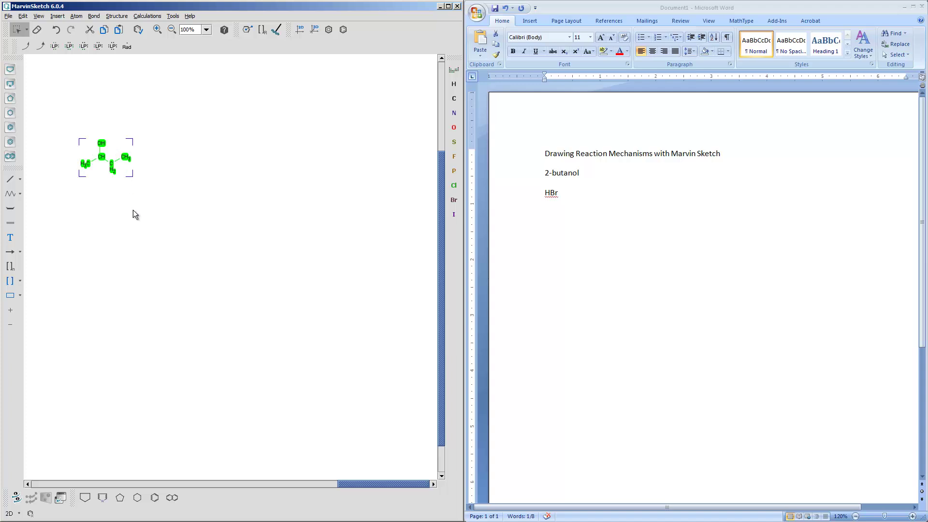
Type '2-bromobutane' on a new line below 2-butanol in Word
{"action": "key", "text": "alt+Tab"}
{"action": "left_click", "coordinate": [605, 154]}
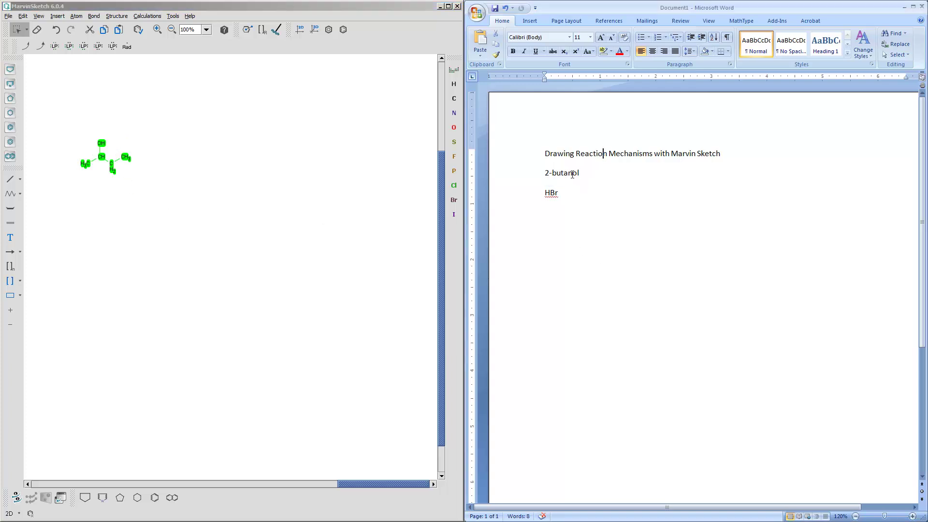
{"action": "left_click", "coordinate": [597, 176]}
{"action": "key", "text": "Return"}
{"action": "type", "text": "-bromobutane"}
{"action": "triple_click", "coordinate": [556, 193]}
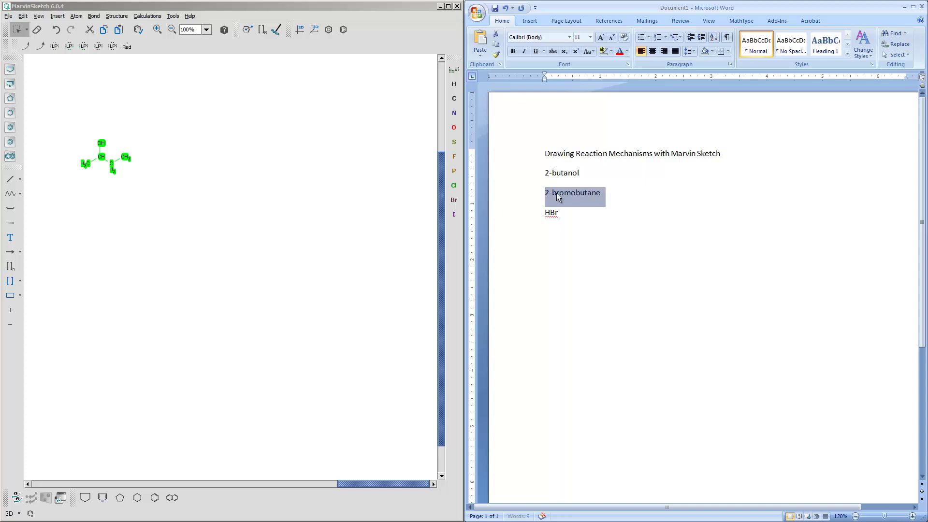
{"action": "left_click", "coordinate": [316, 180]}
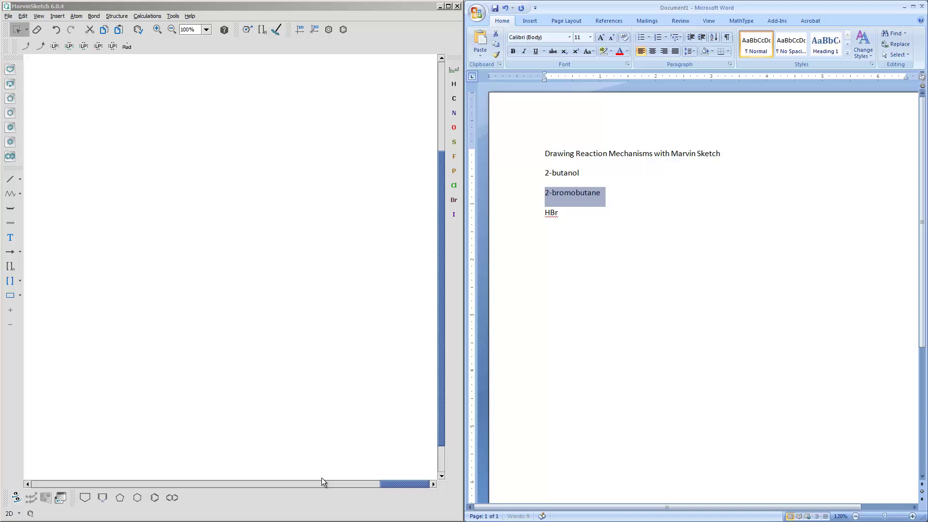
{"action": "left_click_drag", "start_coordinate": [321, 478], "coordinate": [112, 498]}
{"action": "left_click_drag", "start_coordinate": [567, 187], "coordinate": [95, 148]}
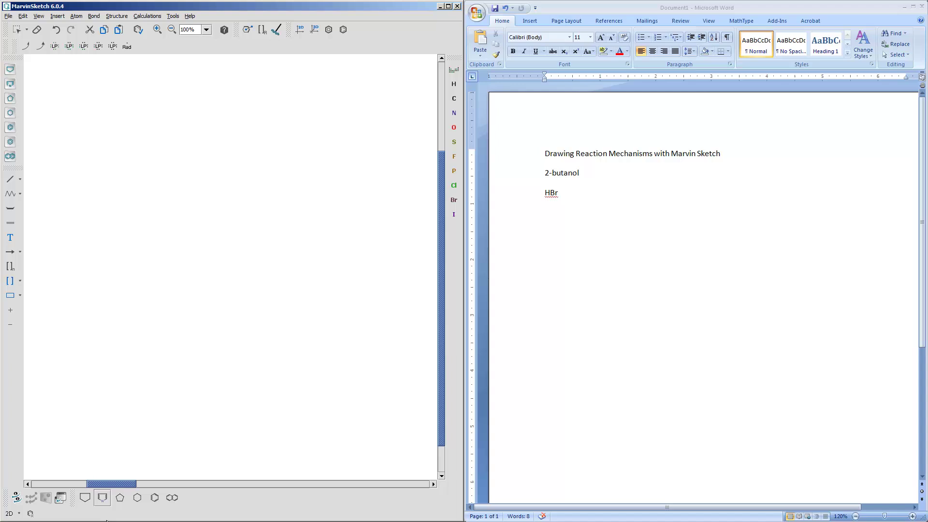
{"action": "left_click_drag", "start_coordinate": [115, 484], "coordinate": [202, 483]}
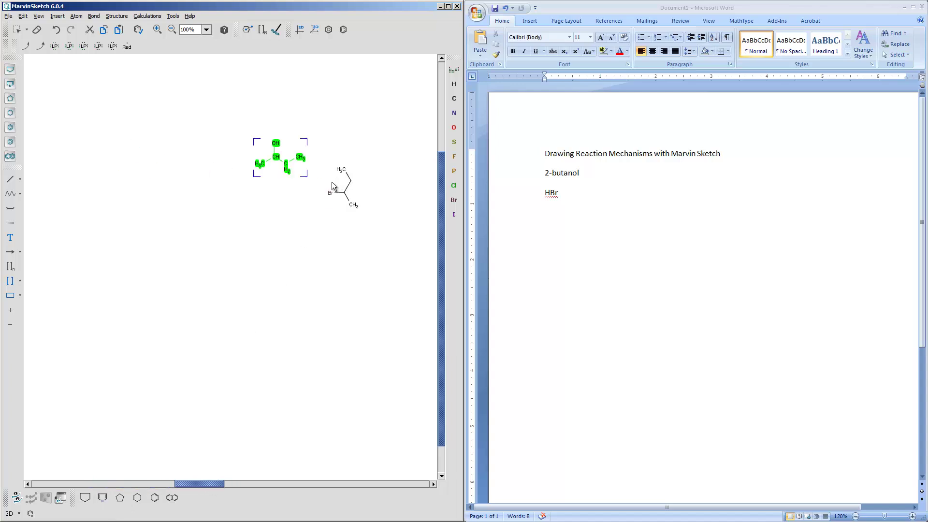
{"action": "left_click", "coordinate": [353, 159]}
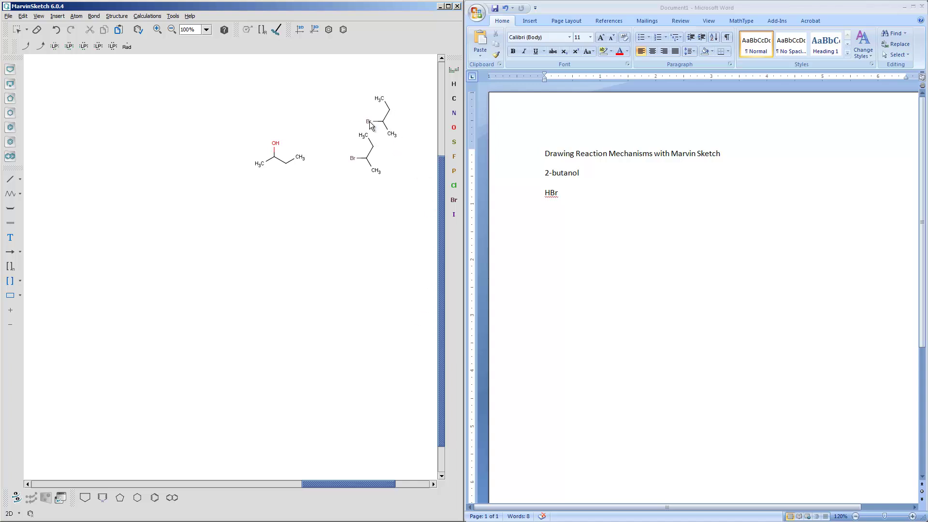
{"action": "left_click", "coordinate": [16, 29]}
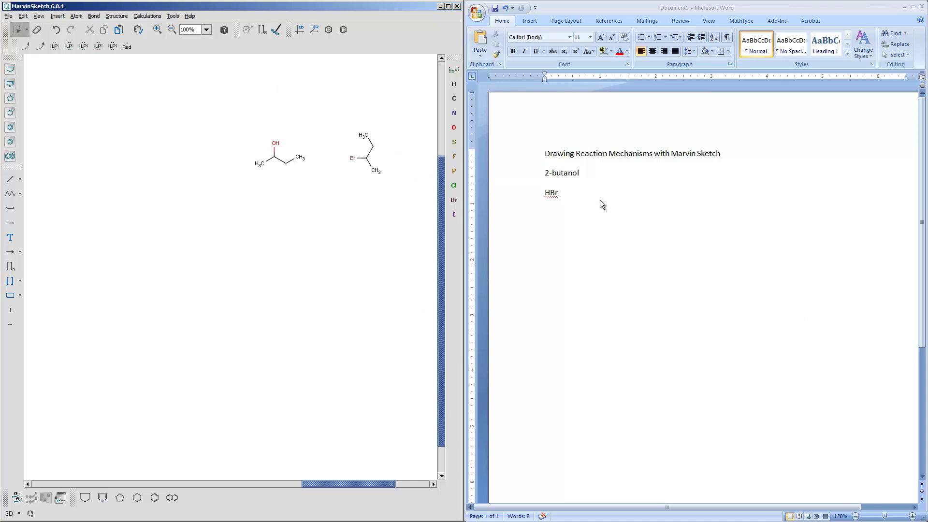
{"action": "left_click", "coordinate": [555, 169]}
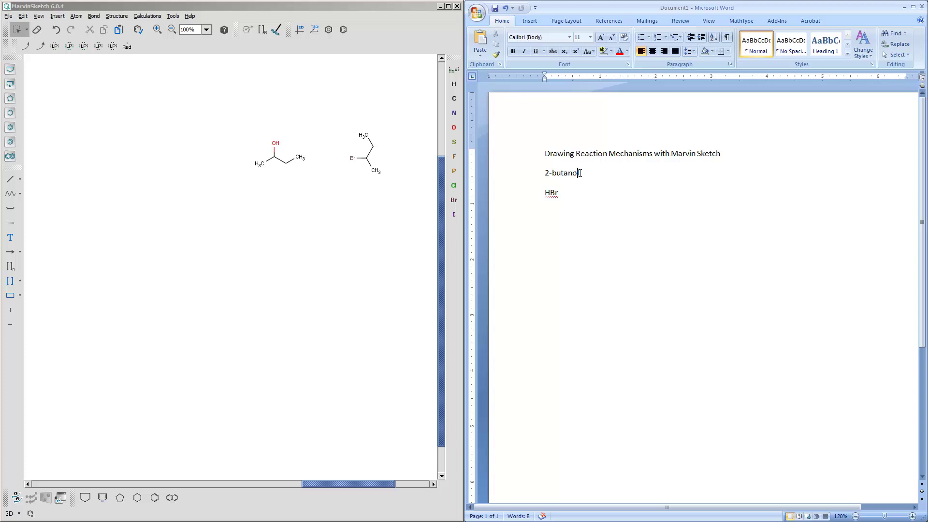
{"action": "left_click_drag", "start_coordinate": [581, 173], "coordinate": [546, 173]}
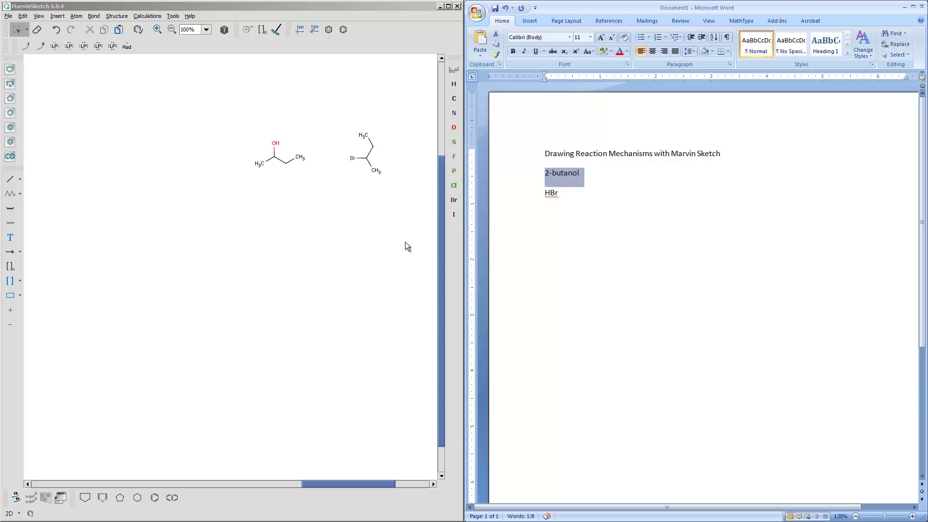
{"action": "left_click", "coordinate": [313, 223]}
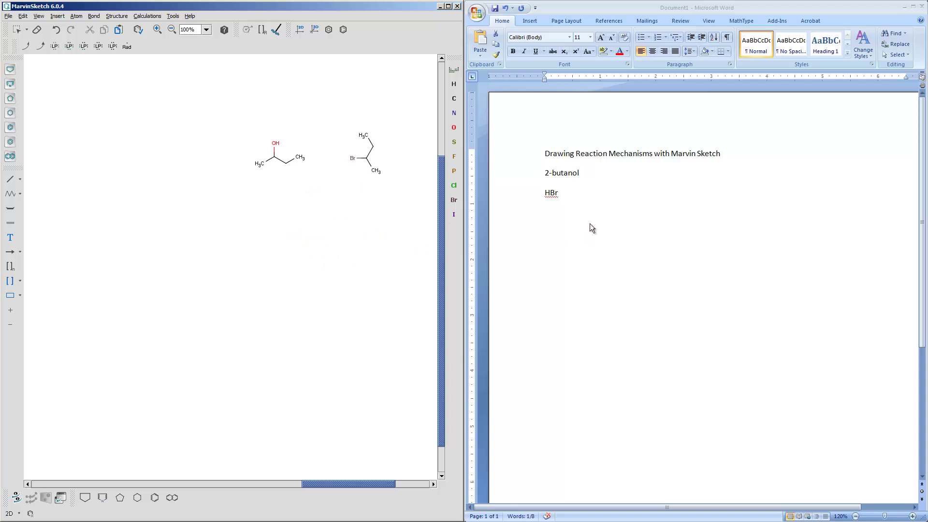
{"action": "left_click", "coordinate": [771, 313]}
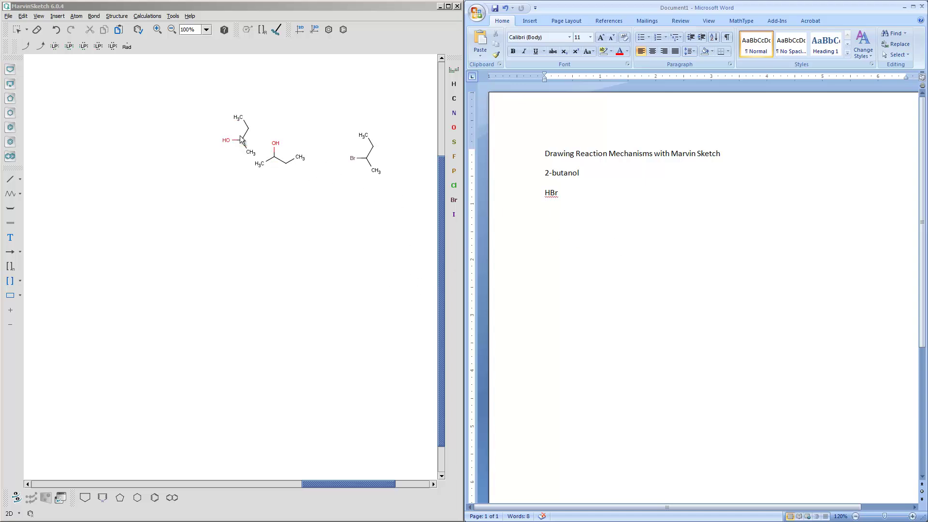
{"action": "left_click", "coordinate": [131, 136]}
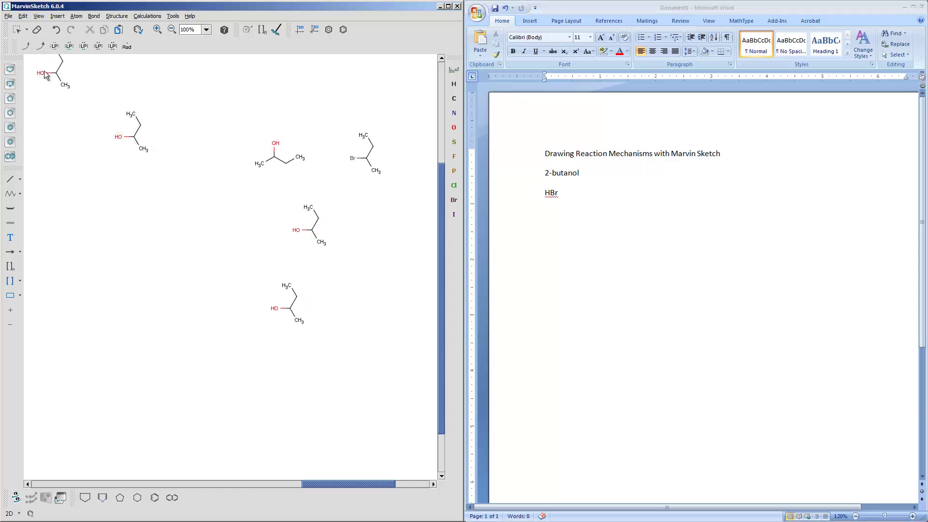
Undo the extra 2-butanol copies, then move both molecules left and rotate them together
{"action": "key", "text": "ctrl+z"}
{"action": "left_click", "coordinate": [17, 30]}
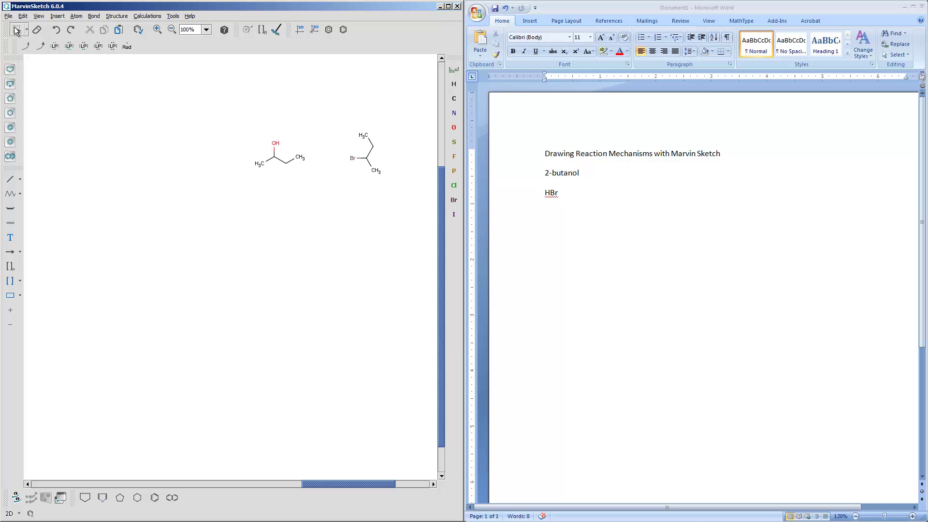
{"action": "left_click_drag", "start_coordinate": [222, 112], "coordinate": [396, 189]}
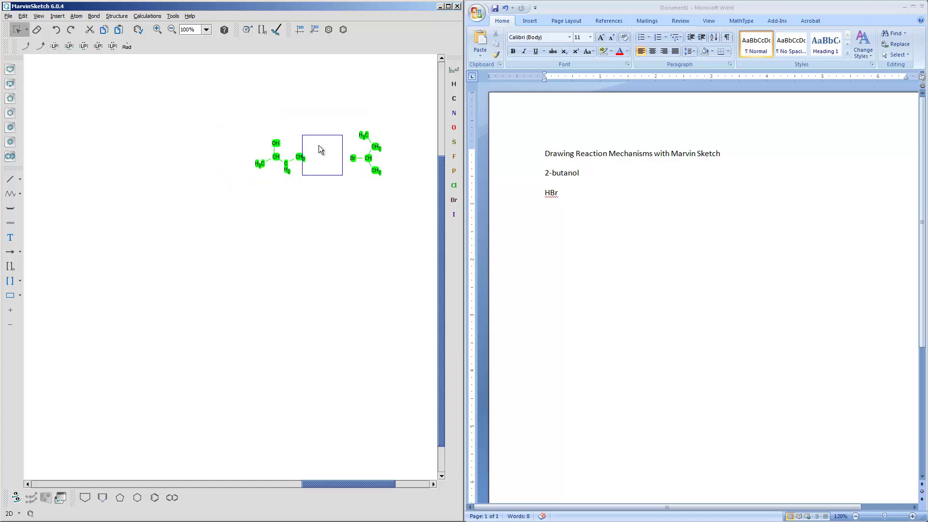
{"action": "mouse_move", "coordinate": [316, 158]}
{"action": "left_mouse_down"}
{"action": "mouse_move", "coordinate": [137, 156]}
{"action": "mouse_move", "coordinate": [161, 154]}
{"action": "left_mouse_up"}
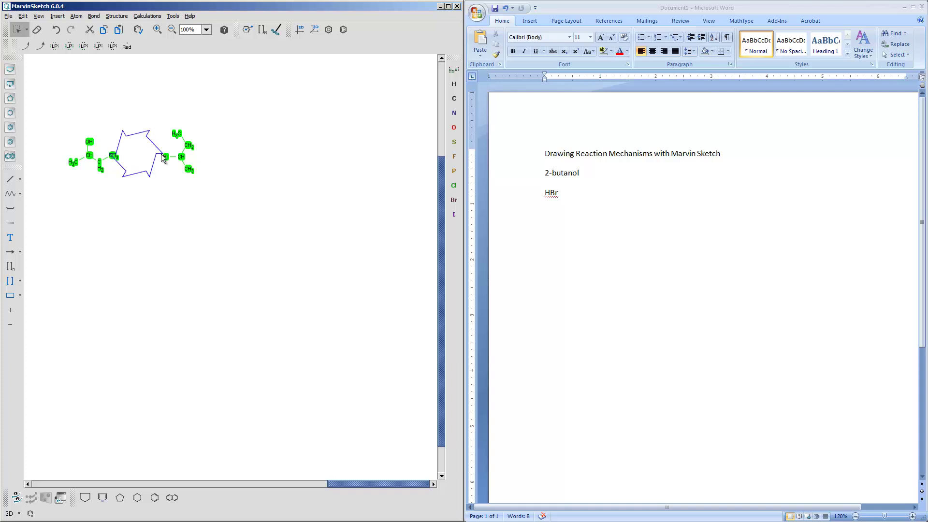
{"action": "left_click_drag", "start_coordinate": [161, 155], "coordinate": [220, 195]}
{"action": "left_click", "coordinate": [190, 242]}
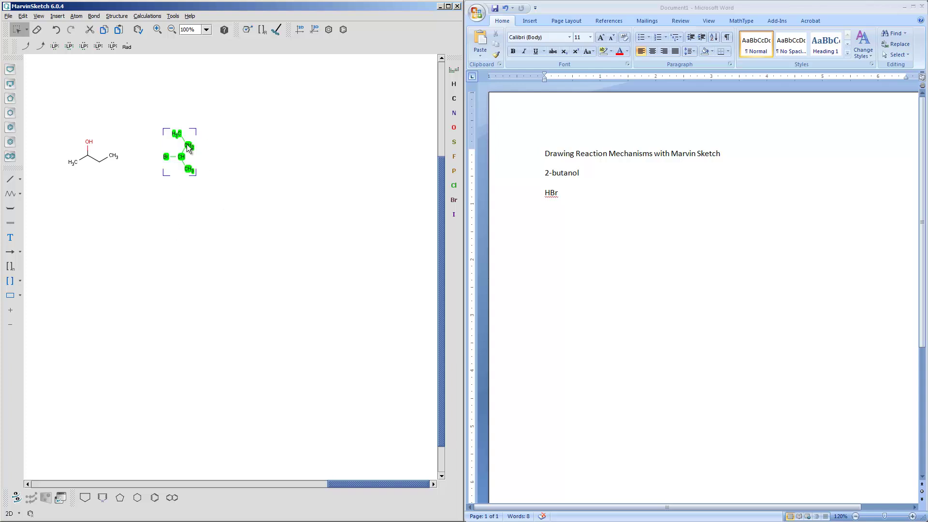
Rotate 2-bromobutane so Br points up and shift it to the right of 2-butanol
{"action": "left_click_drag", "start_coordinate": [180, 139], "coordinate": [201, 165]}
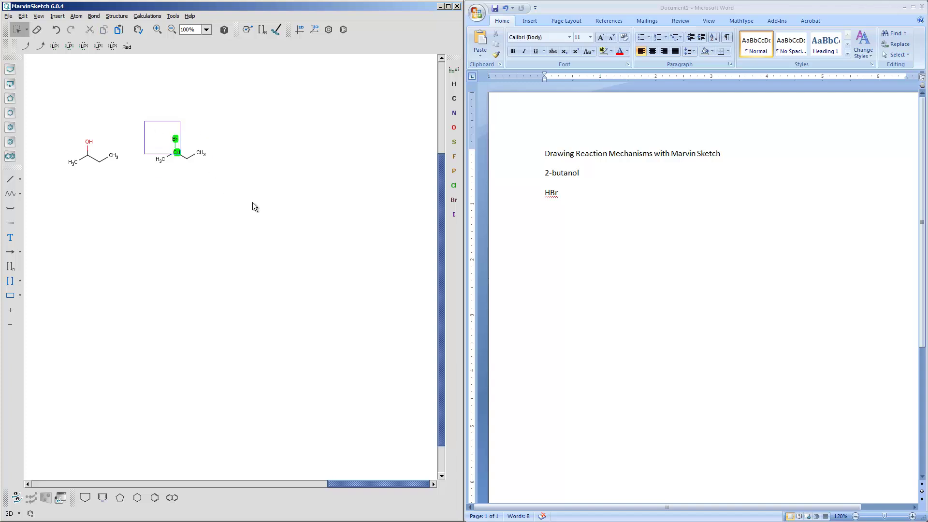
{"action": "left_click_drag", "start_coordinate": [181, 156], "coordinate": [269, 152]}
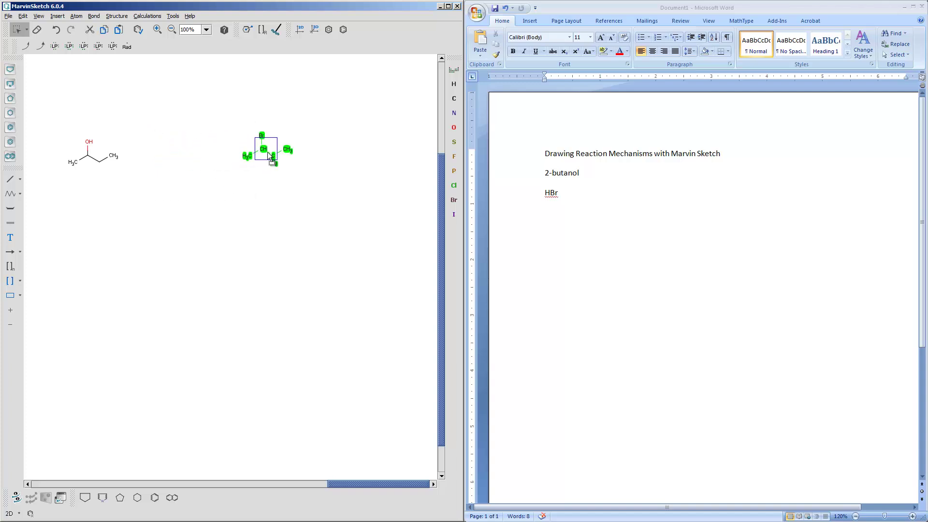
{"action": "left_click", "coordinate": [297, 260]}
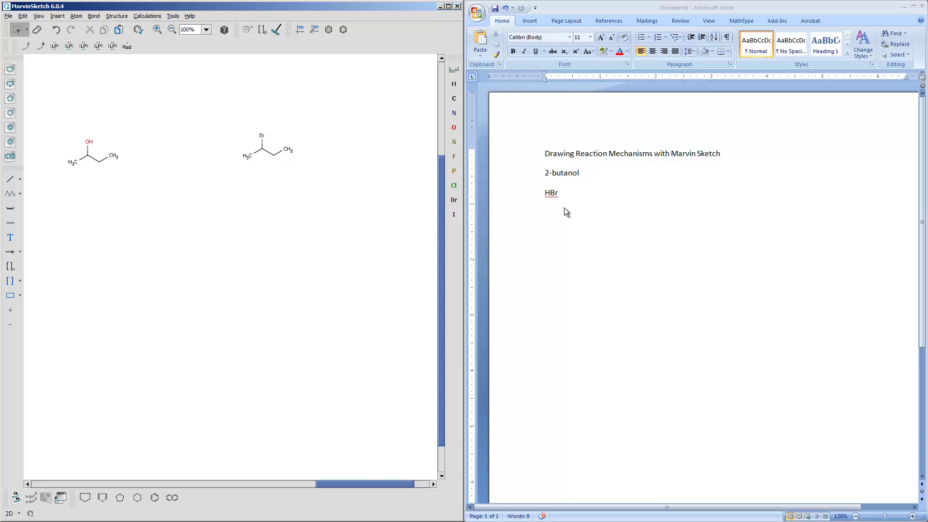
Copy HBr from the Word document and paste it between 2-butanol and 2-bromobutane
{"action": "left_click", "coordinate": [536, 189]}
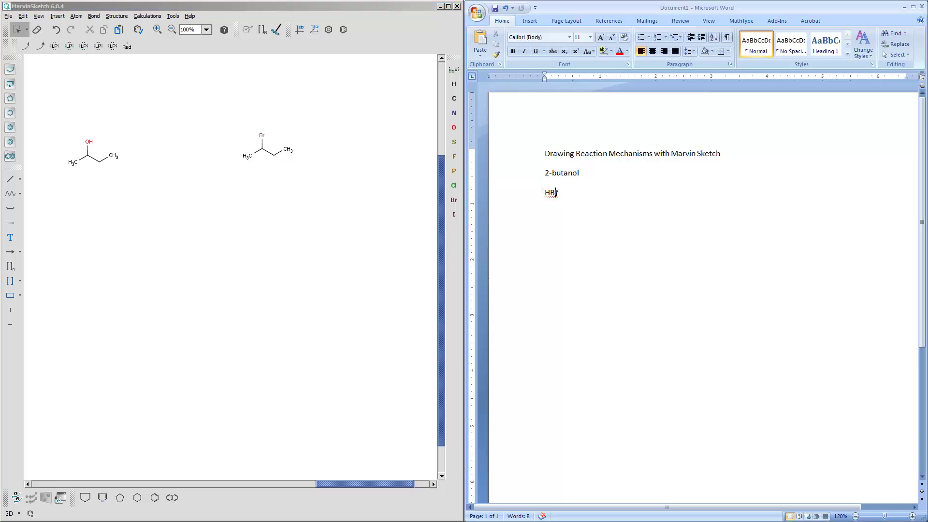
{"action": "left_click", "coordinate": [539, 192]}
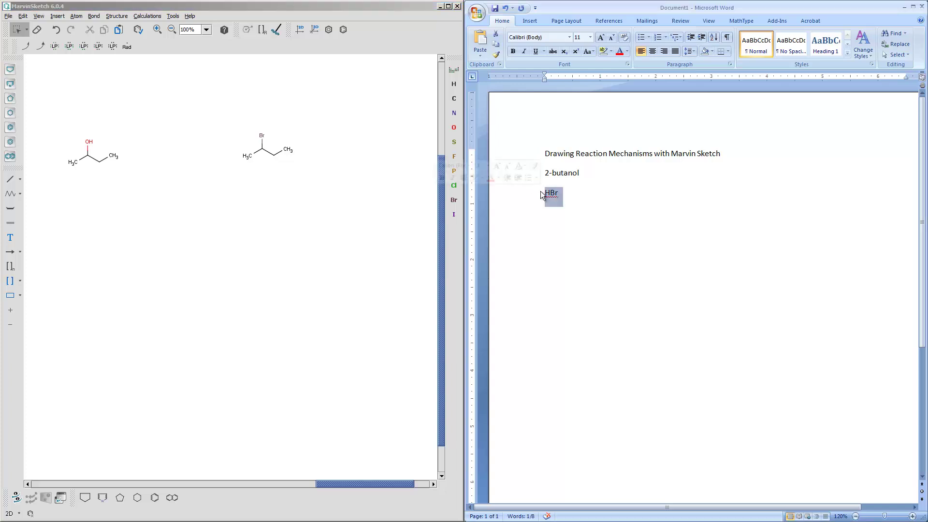
{"action": "left_click", "coordinate": [235, 175]}
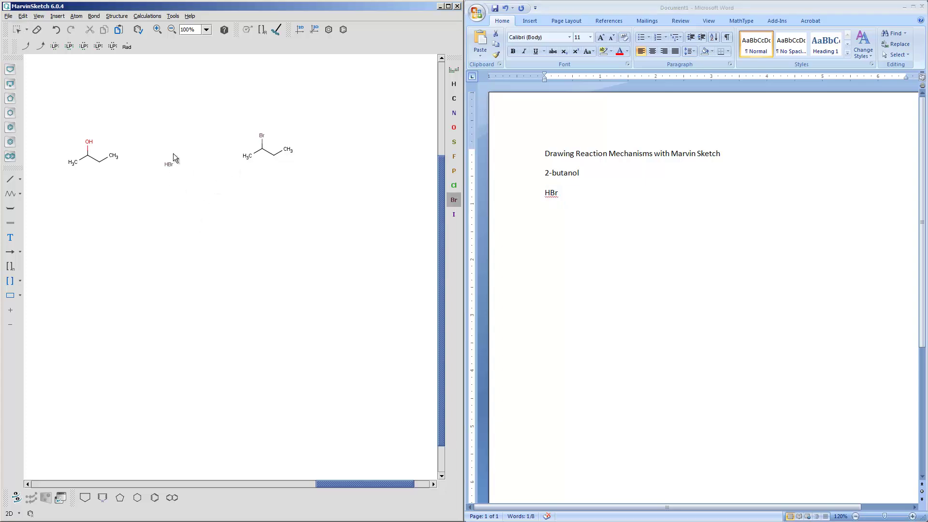
{"action": "left_click", "coordinate": [174, 153]}
Draw a single bond on Br and make its end a hydrogen, showing H–Br explicitly
{"action": "left_click", "coordinate": [10, 180]}
{"action": "left_click", "coordinate": [158, 153]}
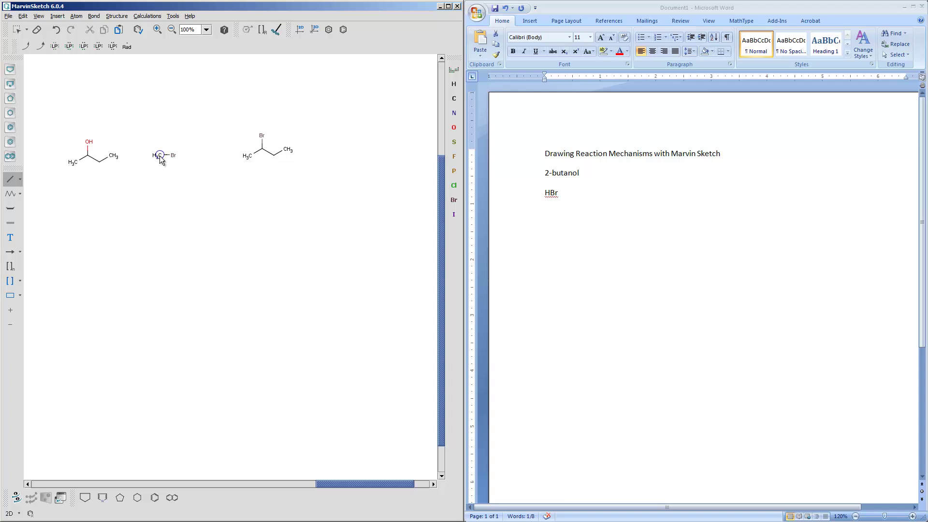
{"action": "key", "text": "h"}
Add lone pairs on the 2-butanol oxygen and draw a curved arrow from O to HBr's H
{"action": "left_click_drag", "start_coordinate": [89, 144], "coordinate": [76, 135]}
{"action": "left_click", "coordinate": [83, 46]}
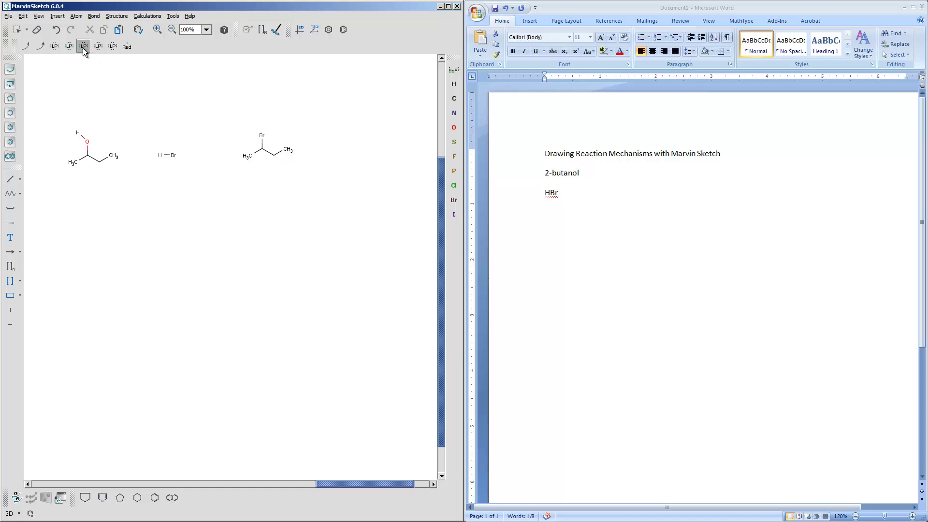
{"action": "left_click", "coordinate": [88, 141]}
{"action": "left_click", "coordinate": [88, 141]}
{"action": "left_click", "coordinate": [41, 45]}
{"action": "left_click_drag", "start_coordinate": [90, 140], "coordinate": [160, 155]}
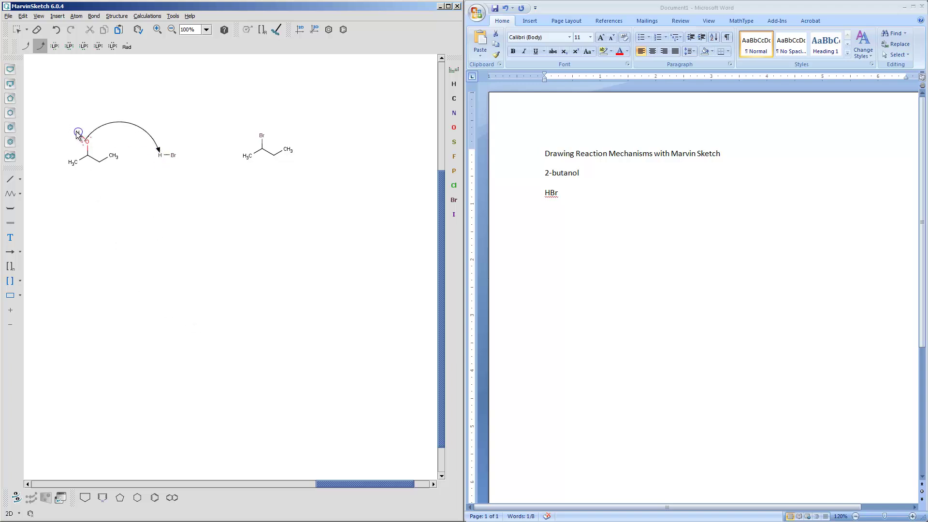
{"action": "mouse_move", "coordinate": [78, 135]}
{"action": "left_mouse_down"}
{"action": "mouse_move", "coordinate": [145, 140]}
{"action": "mouse_move", "coordinate": [51, 106]}
{"action": "left_mouse_up"}
{"action": "left_click_drag", "start_coordinate": [88, 141], "coordinate": [160, 154]}
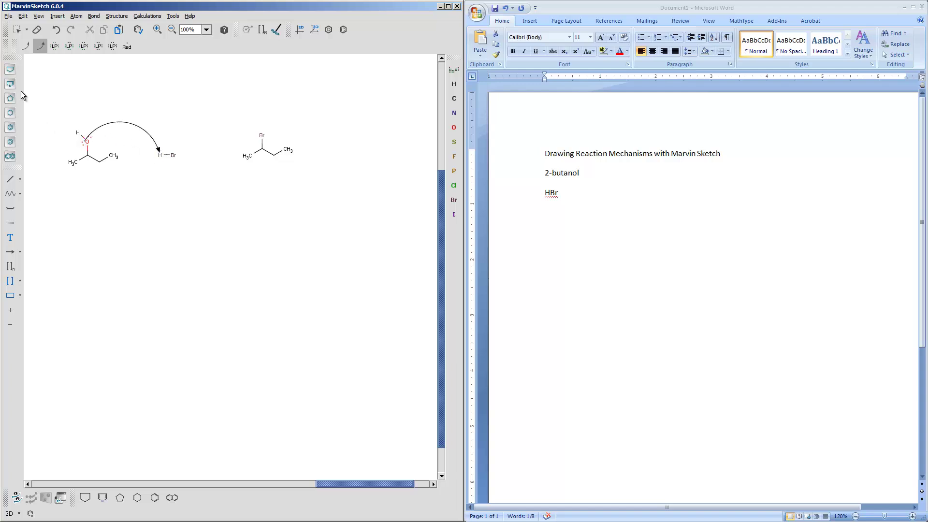
Remove the stray curved arrow and the hydroxyl hydrogen, and add a second oxygen lone pair
{"action": "left_click", "coordinate": [17, 29]}
{"action": "mouse_move", "coordinate": [79, 134]}
{"action": "left_mouse_down"}
{"action": "mouse_move", "coordinate": [104, 151]}
{"action": "mouse_move", "coordinate": [99, 137]}
{"action": "mouse_move", "coordinate": [67, 131]}
{"action": "mouse_move", "coordinate": [62, 149]}
{"action": "mouse_move", "coordinate": [82, 143]}
{"action": "left_mouse_up"}
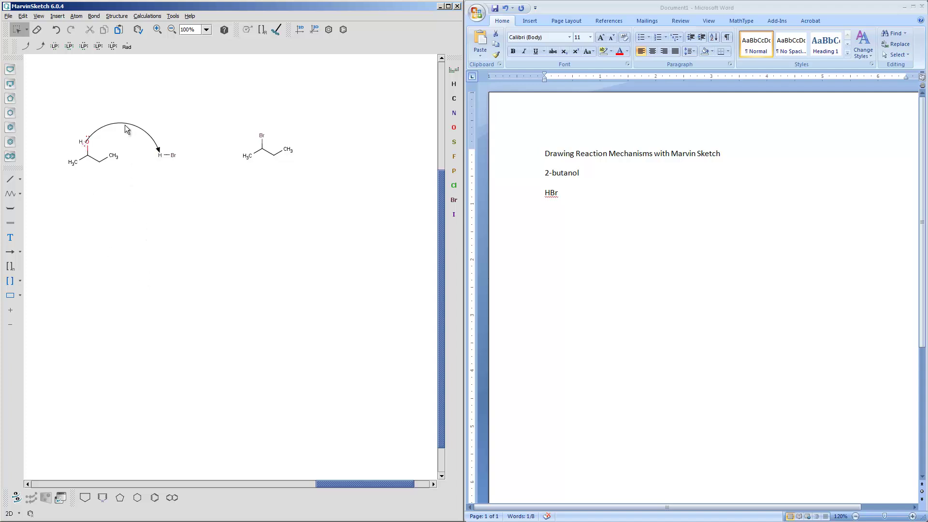
{"action": "left_click_drag", "start_coordinate": [126, 127], "coordinate": [126, 123]}
{"action": "key", "text": "Delete"}
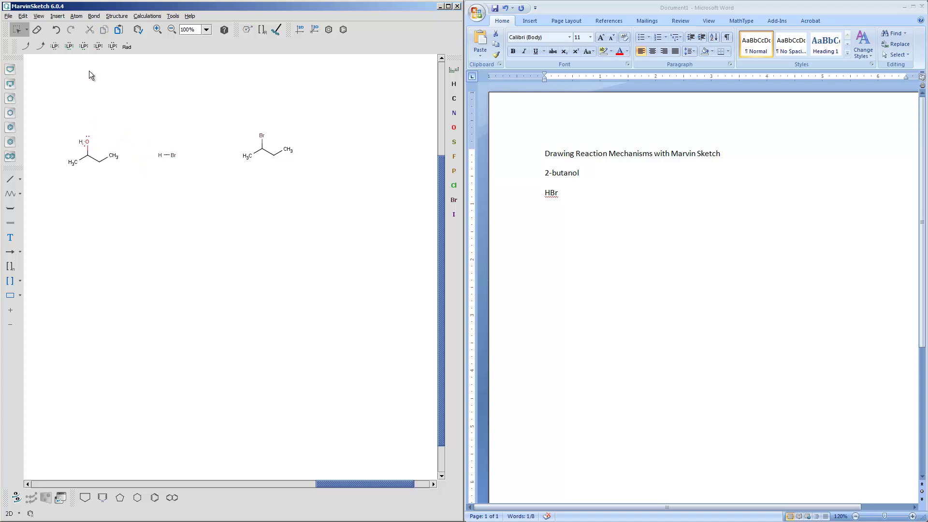
{"action": "left_click", "coordinate": [81, 142]}
{"action": "key", "text": "Delete"}
{"action": "left_click", "coordinate": [80, 142]}
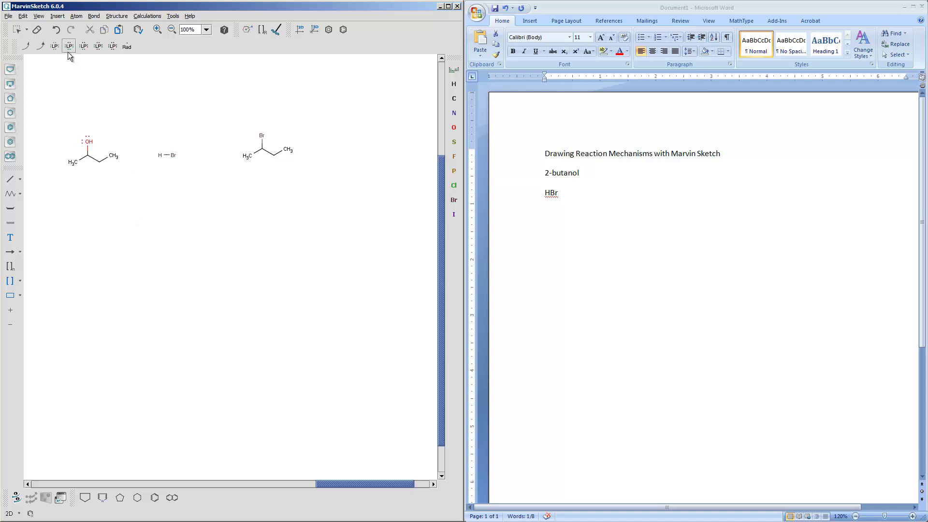
Draw curved arrows from the oxygen to HBr's H and from the H–Br bond to Br
{"action": "left_click", "coordinate": [41, 46]}
{"action": "left_click_drag", "start_coordinate": [89, 142], "coordinate": [158, 154]}
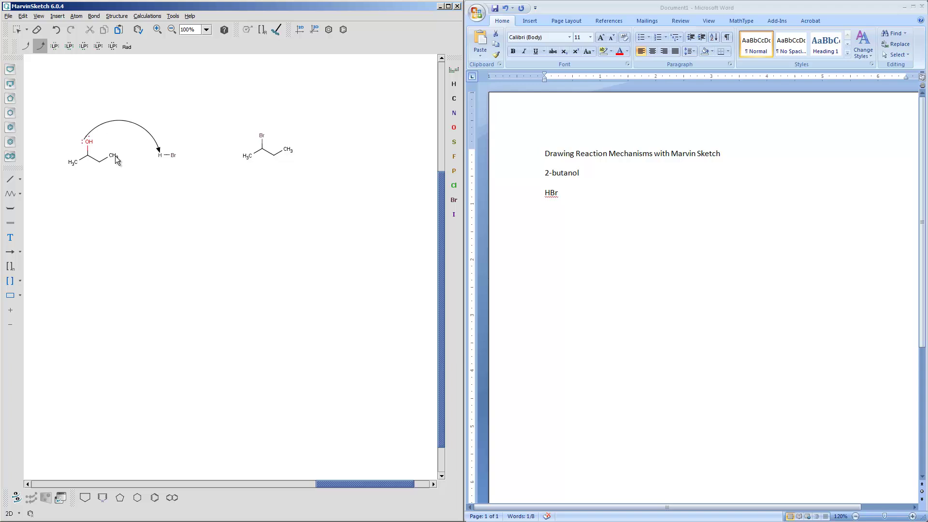
{"action": "left_click", "coordinate": [88, 140]}
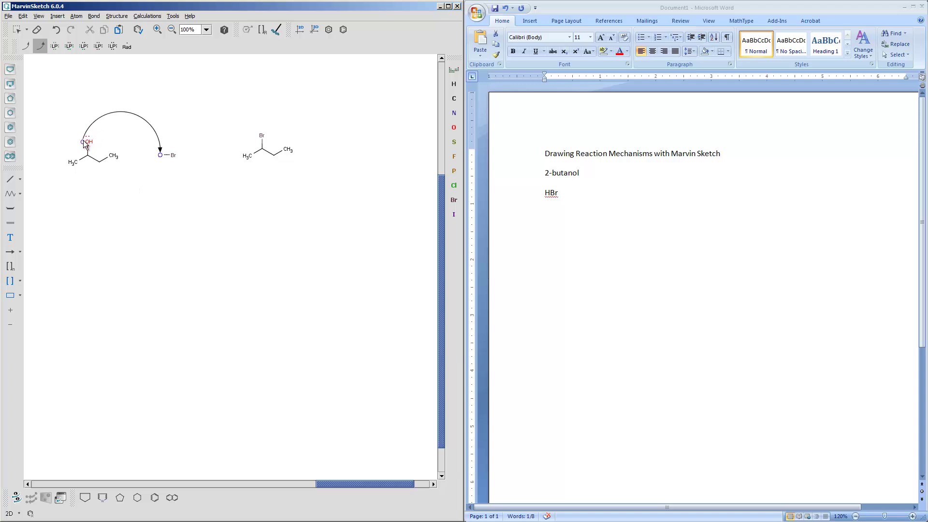
{"action": "left_click", "coordinate": [89, 140]}
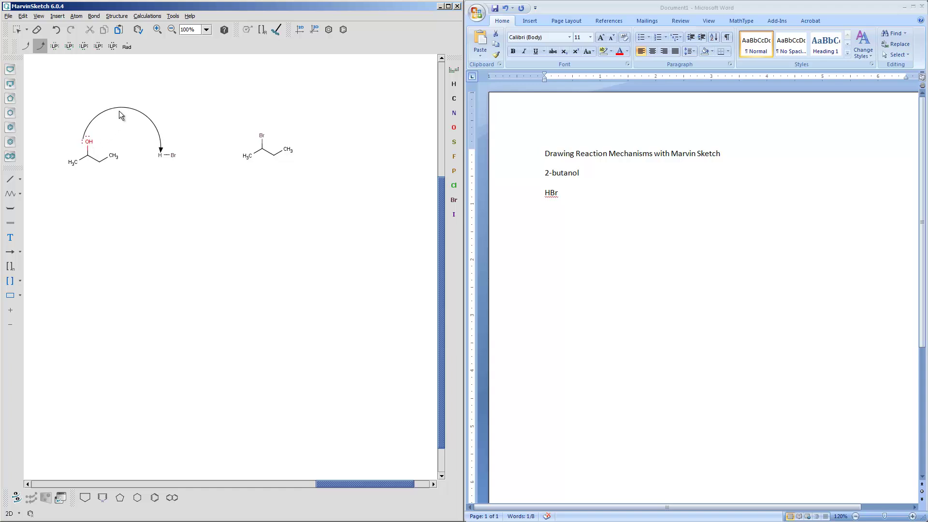
{"action": "left_click", "coordinate": [18, 32]}
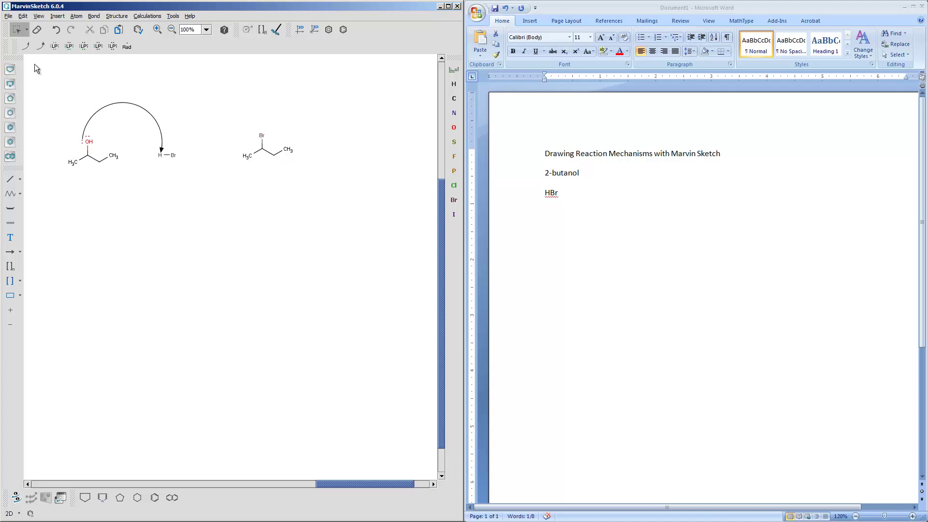
{"action": "left_click", "coordinate": [40, 48]}
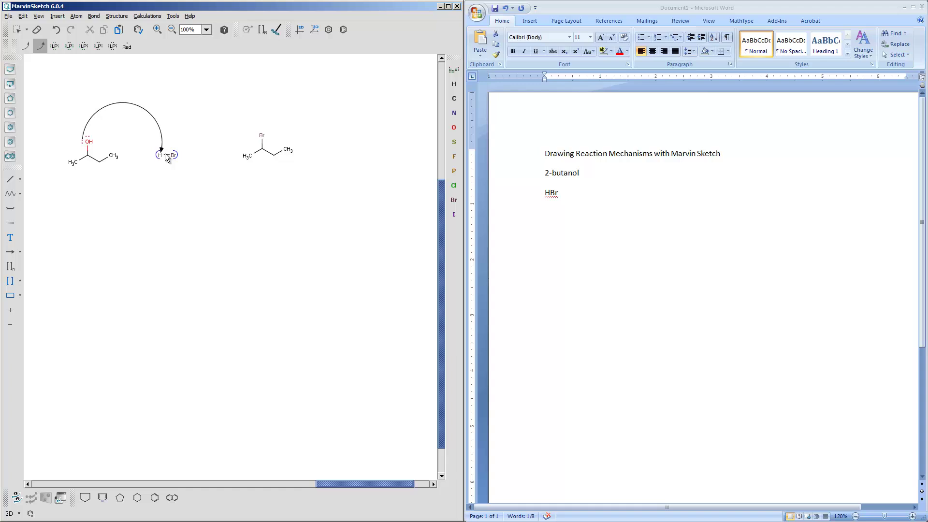
{"action": "left_click_drag", "start_coordinate": [168, 160], "coordinate": [175, 160]}
Move 2-bromobutane lower and paste a copy of 2-butanol to the right
{"action": "left_click", "coordinate": [17, 30]}
{"action": "left_click_drag", "start_coordinate": [221, 116], "coordinate": [345, 195]}
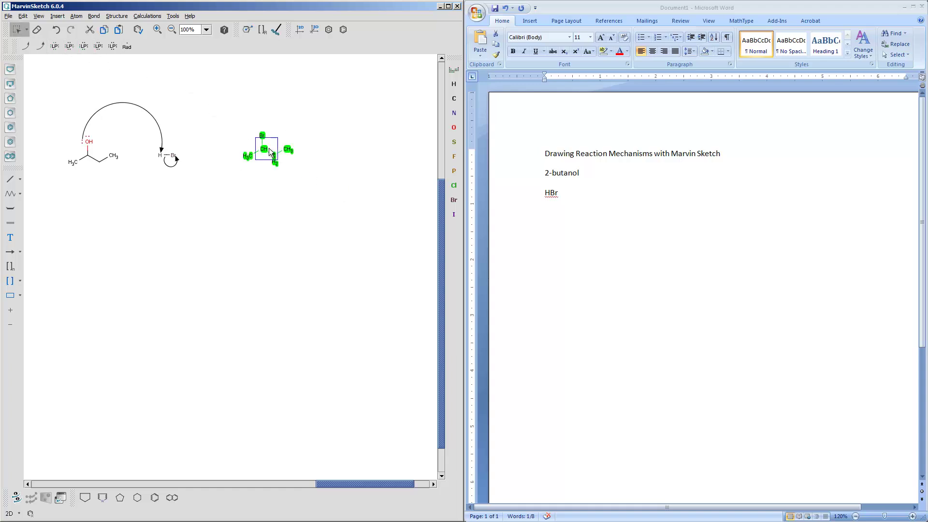
{"action": "left_click_drag", "start_coordinate": [272, 159], "coordinate": [98, 247]}
{"action": "left_click_drag", "start_coordinate": [56, 129], "coordinate": [127, 175]}
{"action": "left_click", "coordinate": [141, 169]}
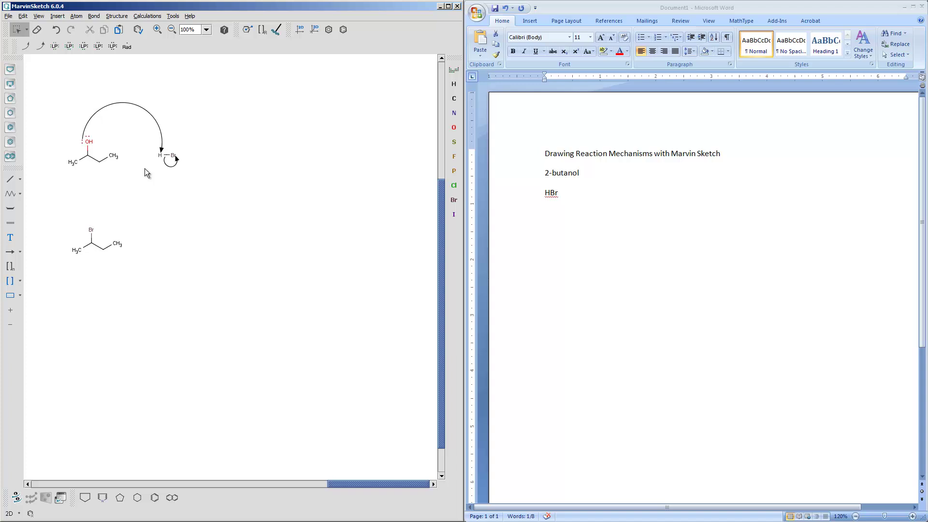
{"action": "key", "text": "ctrl+v"}
{"action": "left_click", "coordinate": [307, 162]}
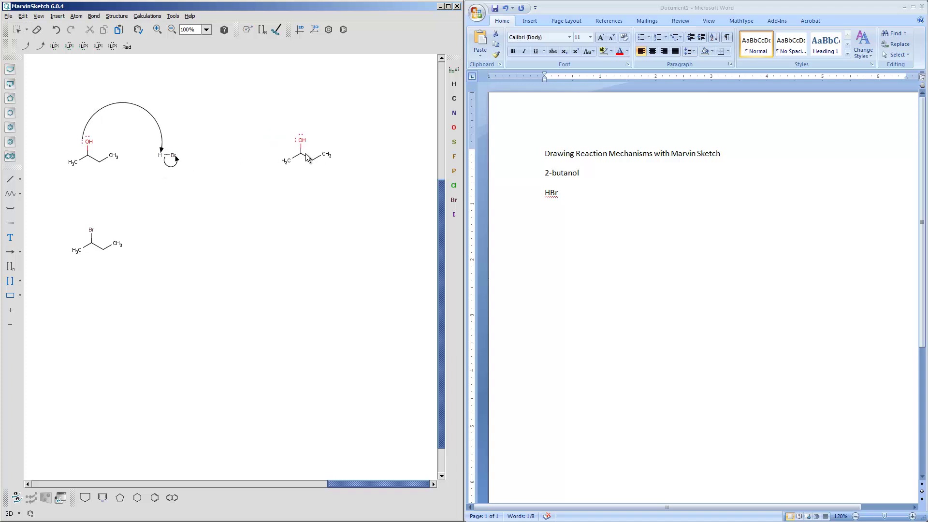
{"action": "key", "text": "Escape"}
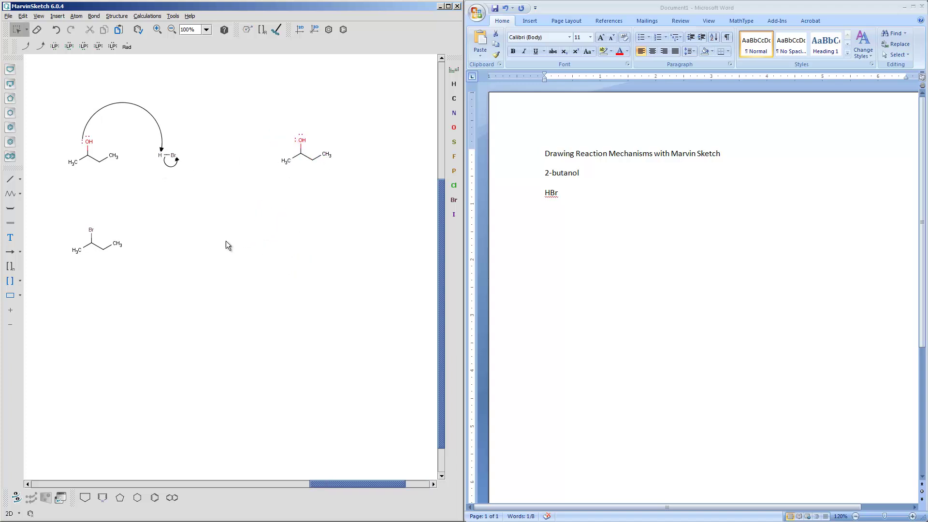
Protonate the copied 2-butanol's oxygen into OH2+ with a positive charge
{"action": "left_click", "coordinate": [10, 194]}
{"action": "left_click", "coordinate": [10, 69]}
{"action": "key", "text": "plus"}
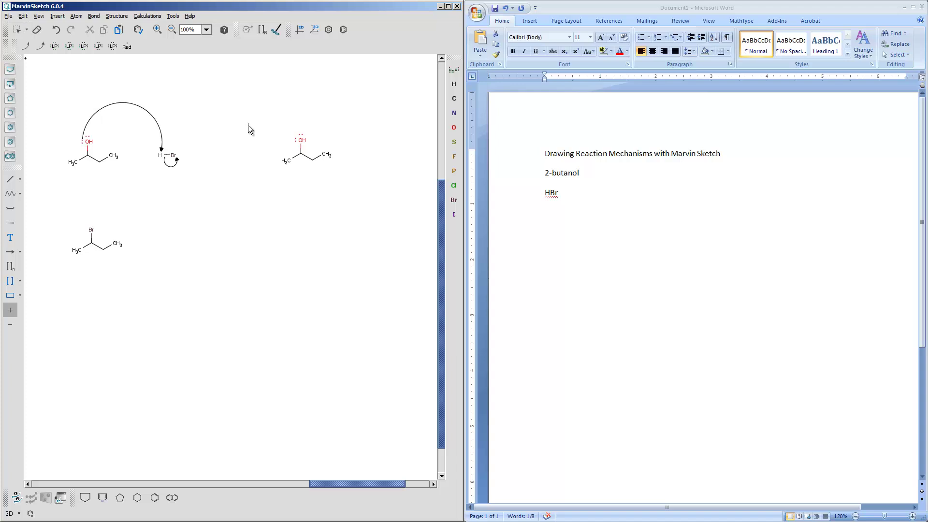
{"action": "left_click", "coordinate": [300, 141]}
{"action": "left_click", "coordinate": [17, 30]}
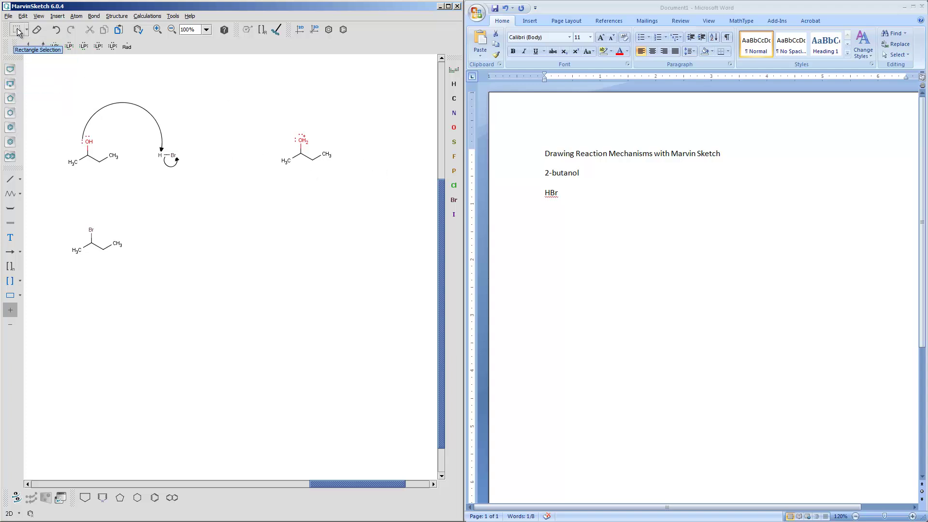
Place a Br⁻ bromide ion with lone pairs right of the protonated alcohol
{"action": "key", "text": "b"}
{"action": "key", "text": "r"}
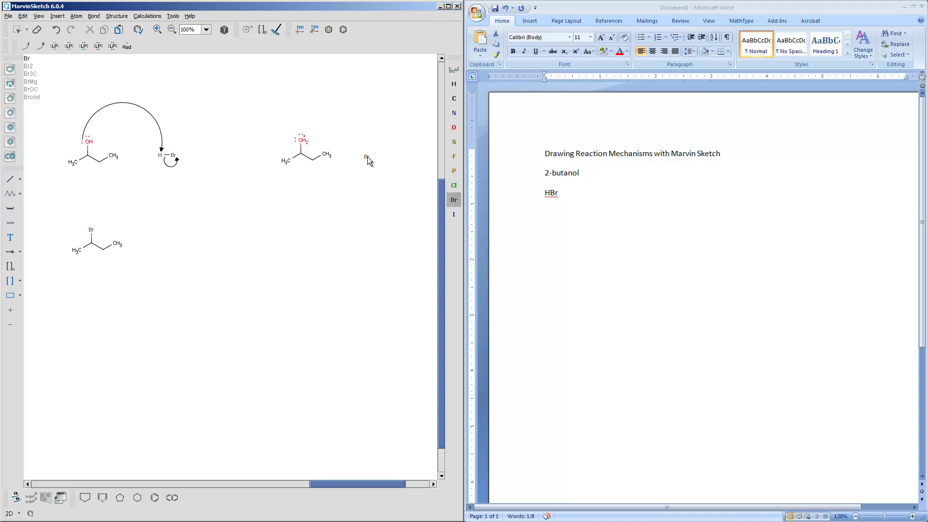
{"action": "left_click", "coordinate": [369, 157]}
{"action": "key", "text": "minus"}
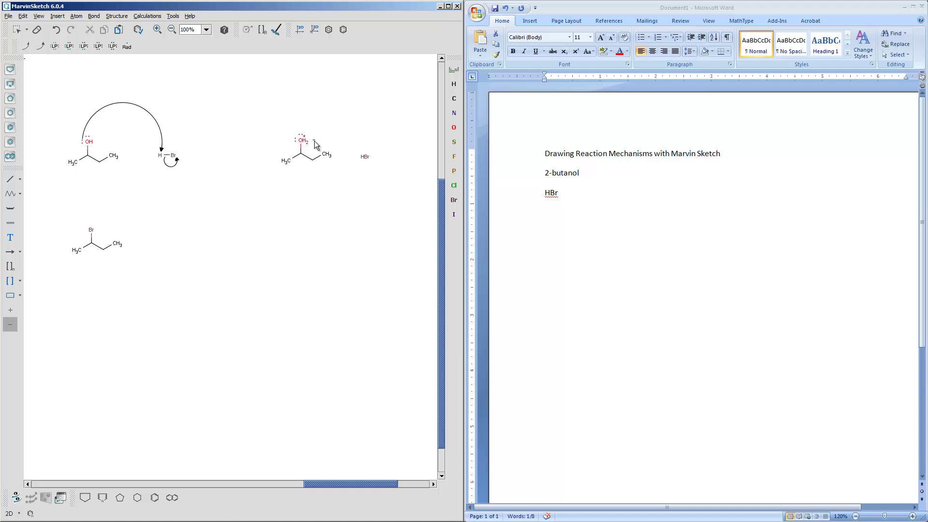
{"action": "left_click", "coordinate": [367, 156]}
{"action": "left_click", "coordinate": [112, 46]}
{"action": "left_click", "coordinate": [367, 157]}
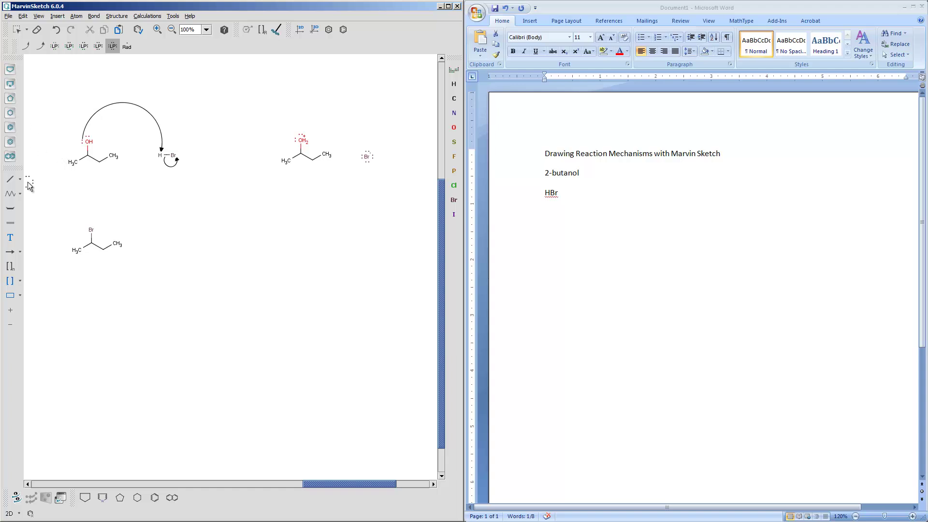
{"action": "left_click", "coordinate": [11, 252]}
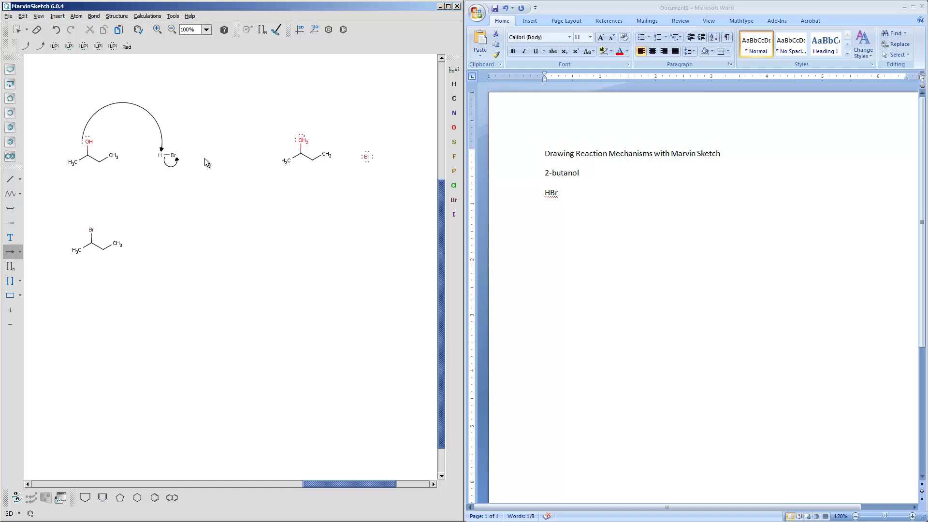
Replace the first reaction arrow and its automatic plus signs with a plain arrow type
{"action": "left_click_drag", "start_coordinate": [259, 156], "coordinate": [259, 156]}
{"action": "key", "text": "Delete"}
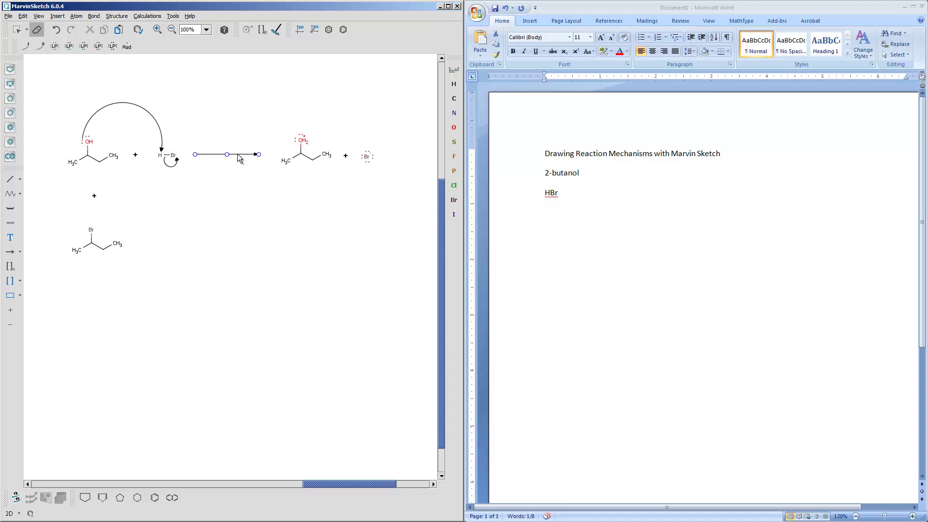
{"action": "left_click", "coordinate": [238, 158]}
{"action": "left_click", "coordinate": [15, 29]}
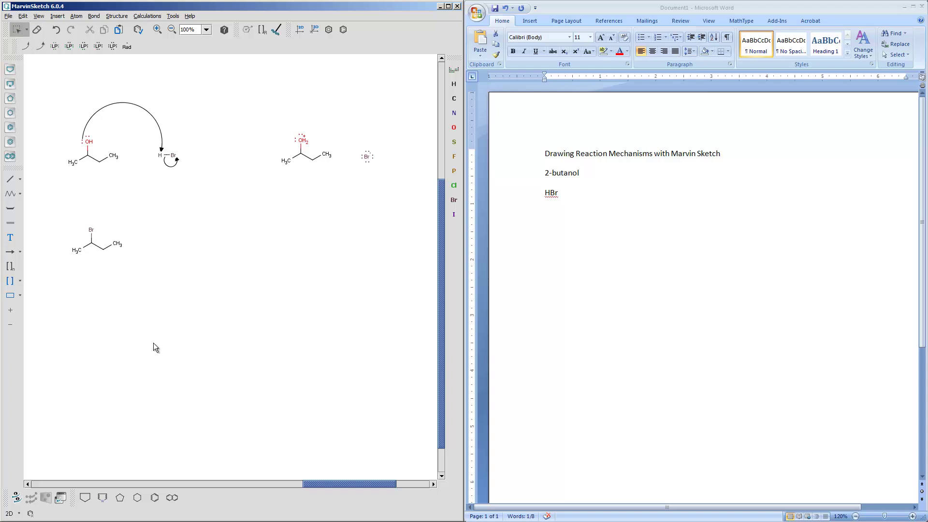
{"action": "left_click", "coordinate": [20, 252]}
{"action": "left_click", "coordinate": [47, 297]}
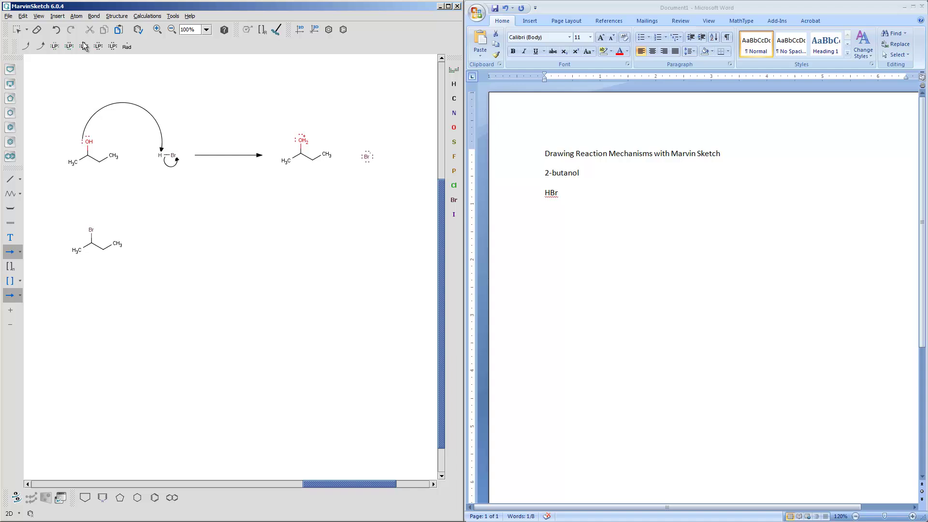
Draw a curved arrow from the C–O bond onto the OH2+ oxygen
{"action": "left_click", "coordinate": [42, 46]}
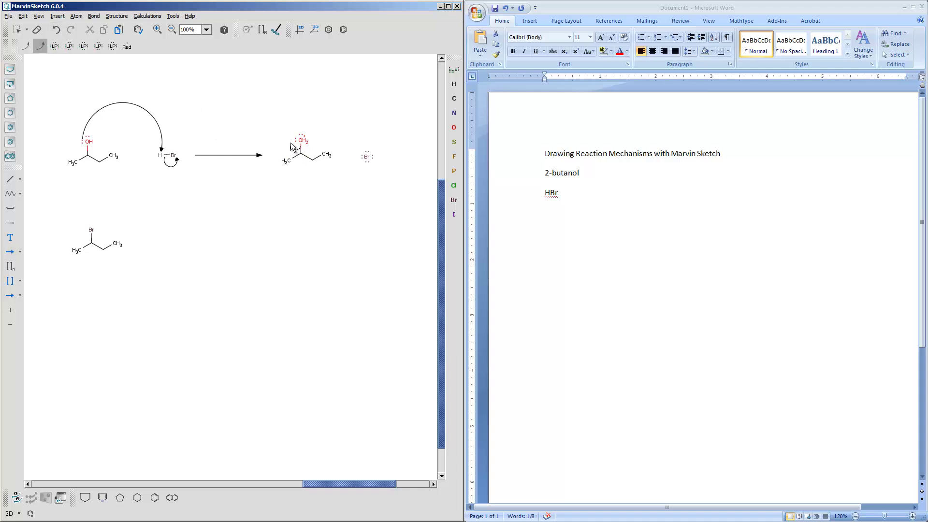
{"action": "left_click_drag", "start_coordinate": [298, 149], "coordinate": [300, 141]}
{"action": "left_click", "coordinate": [301, 139]}
Draw a single-headed arrow from the intermediate down toward 2-bromobutane, then select 2-bromobutane
{"action": "left_click", "coordinate": [20, 252]}
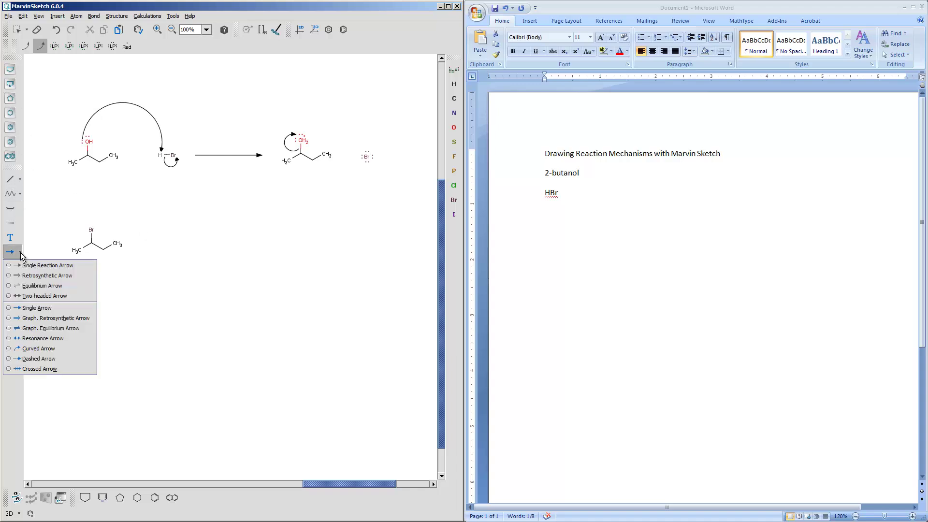
{"action": "left_click", "coordinate": [37, 308]}
{"action": "left_click_drag", "start_coordinate": [288, 169], "coordinate": [138, 226]}
{"action": "left_click", "coordinate": [17, 29]}
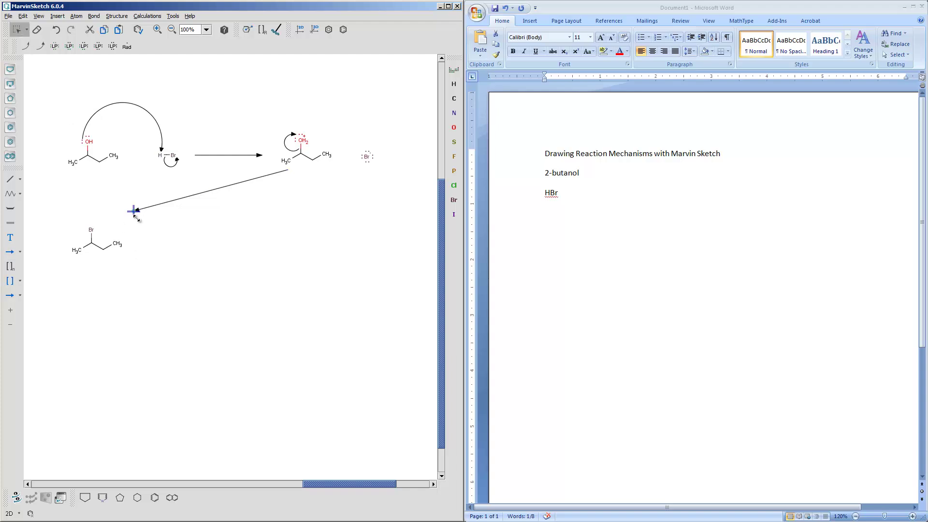
{"action": "left_click_drag", "start_coordinate": [134, 215], "coordinate": [144, 232]}
{"action": "left_click", "coordinate": [140, 244]}
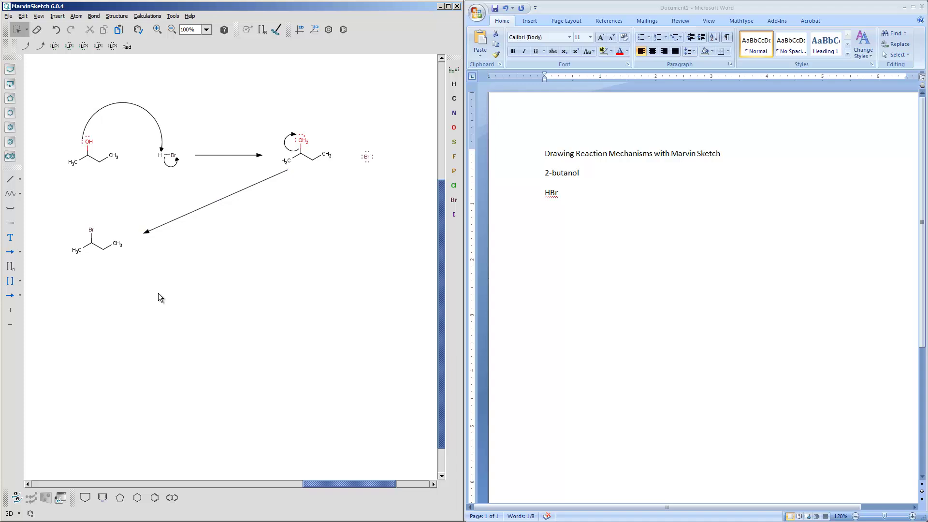
{"action": "left_click_drag", "start_coordinate": [56, 221], "coordinate": [316, 241]}
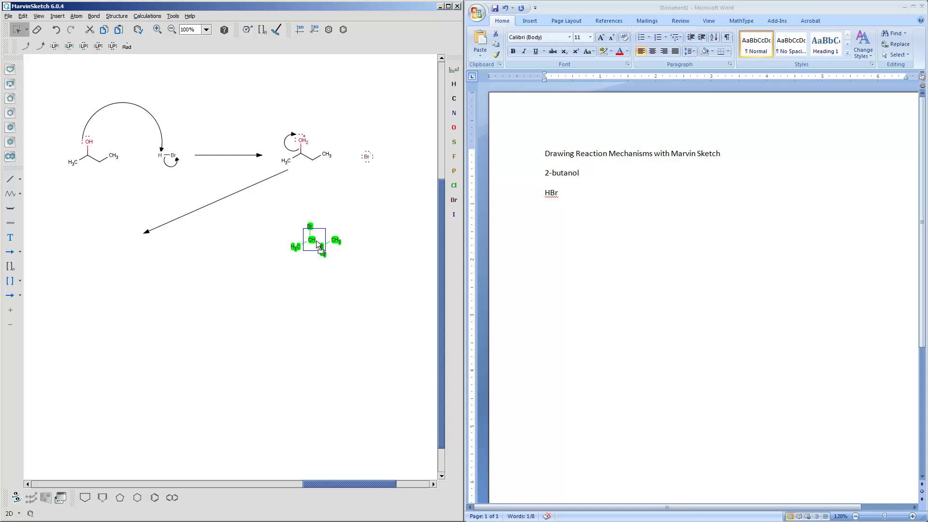
Paste a 2-bromobutane copy on the left, remove its Br, and make the central carbon C+ with explicit H
{"action": "left_click", "coordinate": [34, 252]}
{"action": "key", "text": "ctrl+v"}
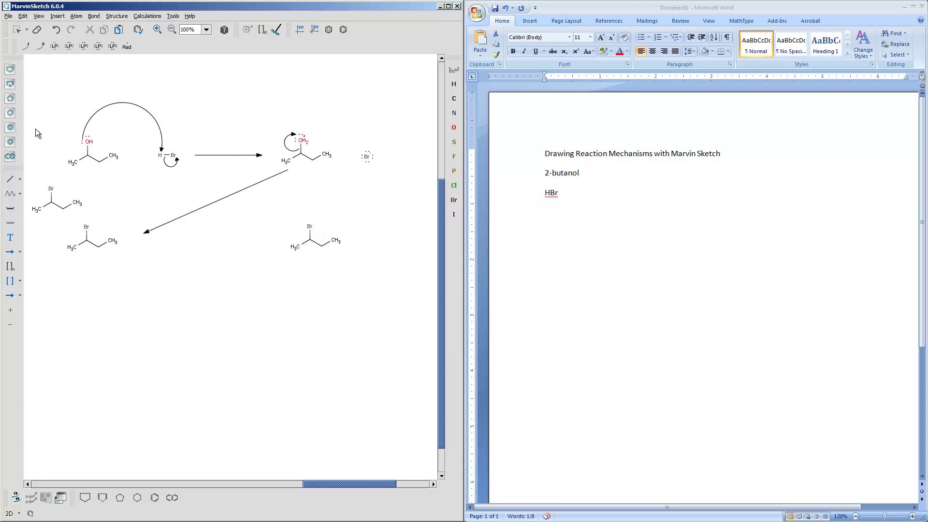
{"action": "key", "text": "Delete"}
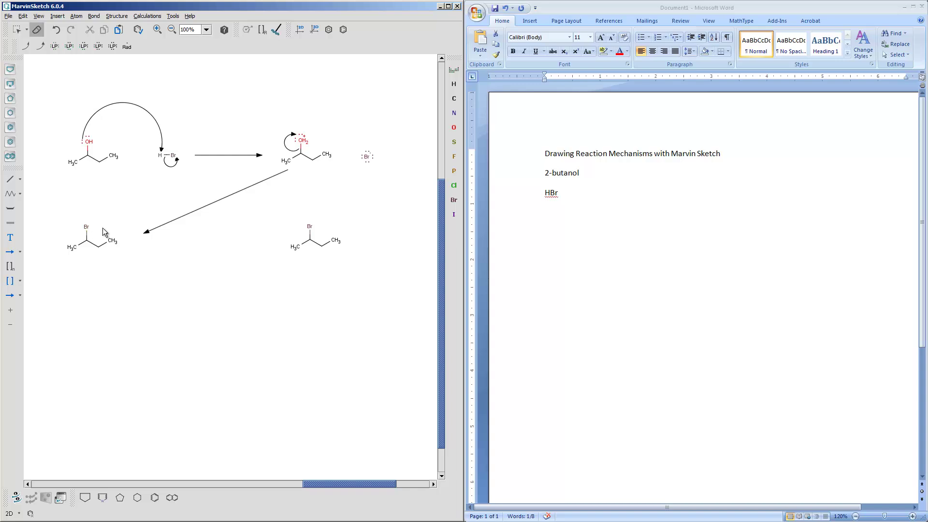
{"action": "left_click", "coordinate": [88, 231]}
{"action": "key", "text": "plus"}
{"action": "left_click", "coordinate": [88, 240]}
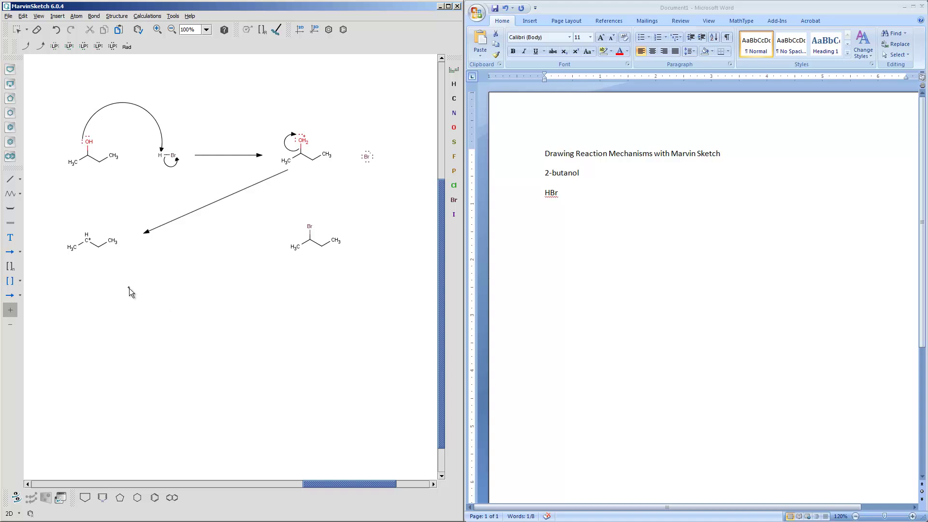
{"action": "left_click", "coordinate": [10, 179]}
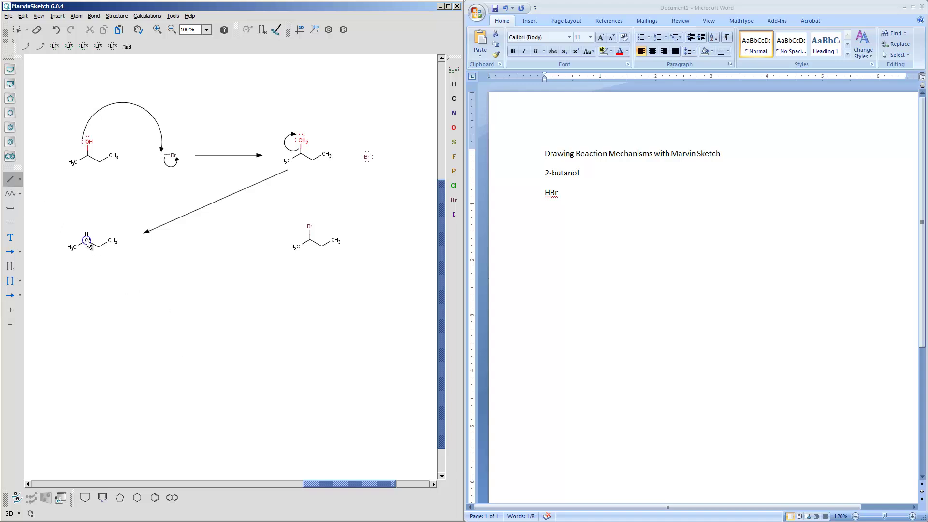
{"action": "left_click", "coordinate": [87, 240]}
{"action": "key", "text": "h"}
Copy the bromide ion and place the copy just below the carbocation
{"action": "left_click", "coordinate": [22, 44]}
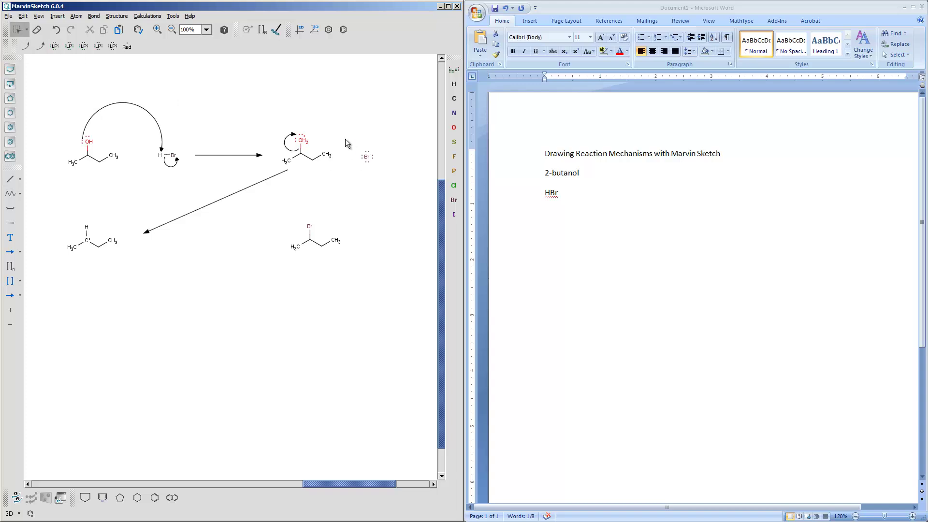
{"action": "left_click_drag", "start_coordinate": [345, 138], "coordinate": [393, 176]}
{"action": "key", "text": "ctrl+c"}
{"action": "key", "text": "ctrl+v"}
{"action": "left_click", "coordinate": [123, 275]}
{"action": "left_click_drag", "start_coordinate": [129, 261], "coordinate": [130, 254]}
{"action": "key", "text": "ctrl+v"}
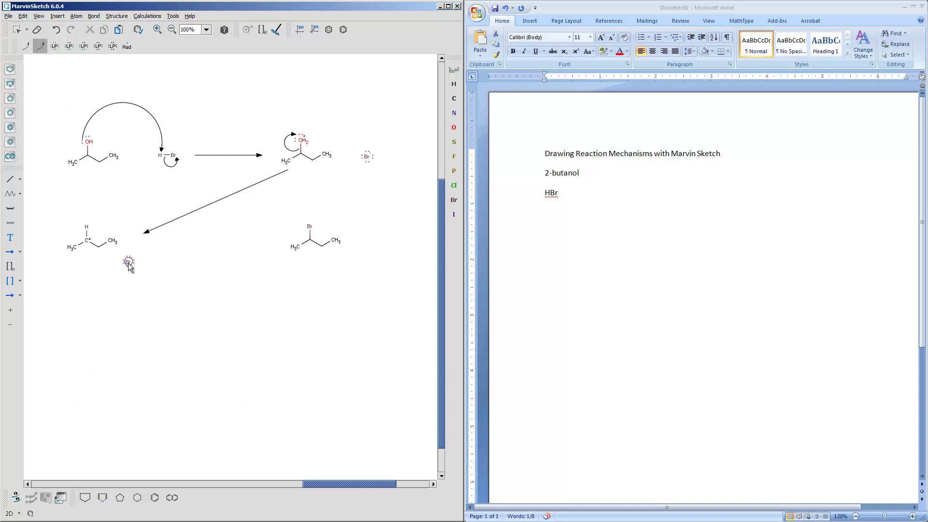
Draw a curved arrow from bromide to C+, shift bromide left, and add an arrow to 2-bromobutane
{"action": "left_click_drag", "start_coordinate": [129, 261], "coordinate": [87, 242]}
{"action": "left_click_drag", "start_coordinate": [128, 259], "coordinate": [100, 268]}
{"action": "key", "text": "ctrl+z"}
{"action": "key", "text": "ctrl+z"}
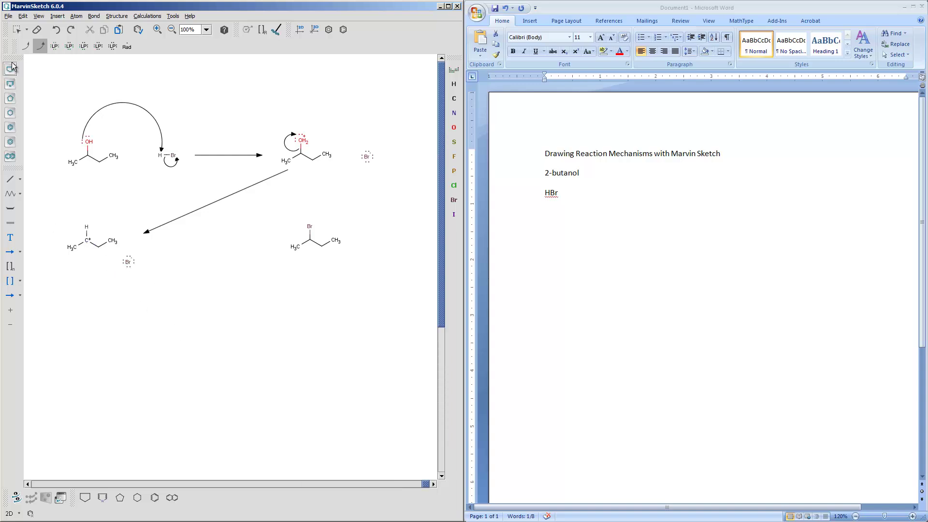
{"action": "left_click", "coordinate": [45, 46]}
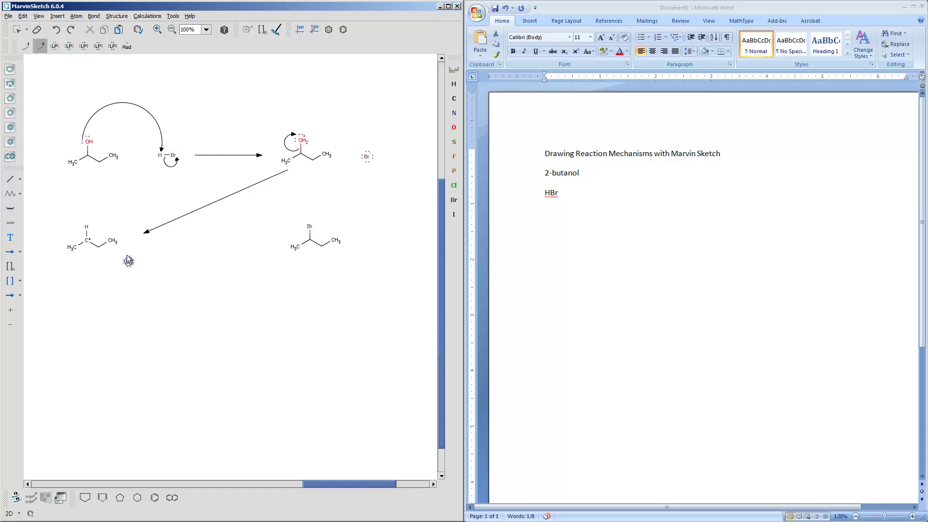
{"action": "mouse_move", "coordinate": [127, 261]}
{"action": "left_mouse_down"}
{"action": "mouse_move", "coordinate": [116, 230]}
{"action": "mouse_move", "coordinate": [89, 238]}
{"action": "left_mouse_up"}
{"action": "left_click", "coordinate": [18, 30]}
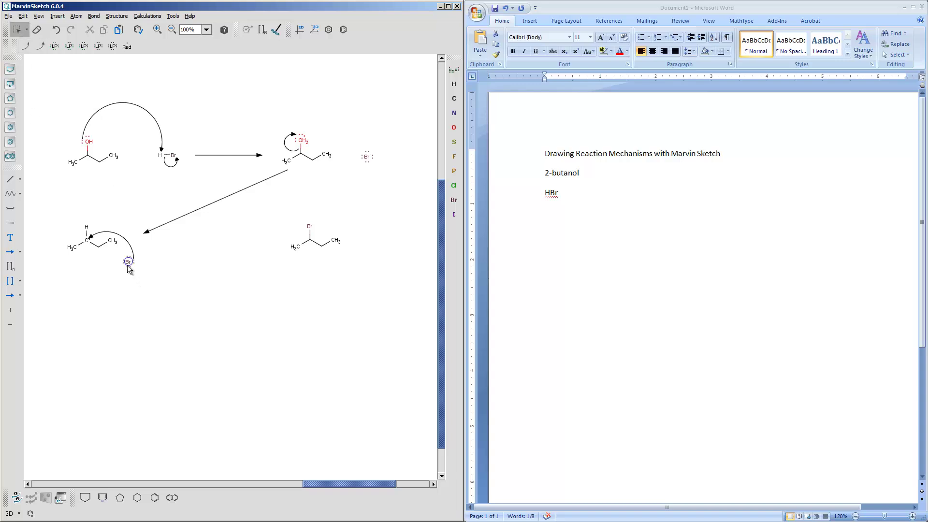
{"action": "left_click_drag", "start_coordinate": [128, 263], "coordinate": [51, 264]}
{"action": "left_click", "coordinate": [10, 251]}
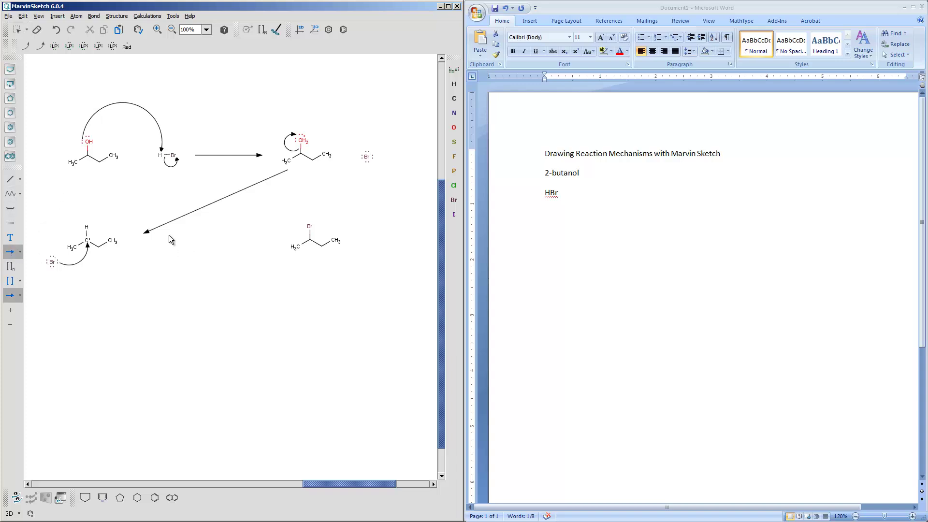
{"action": "left_click_drag", "start_coordinate": [279, 236], "coordinate": [284, 236]}
Generate 2-butanol, 2-bromobutane and hydrogen bromide with Name to Structure
{"action": "left_click", "coordinate": [905, 7]}
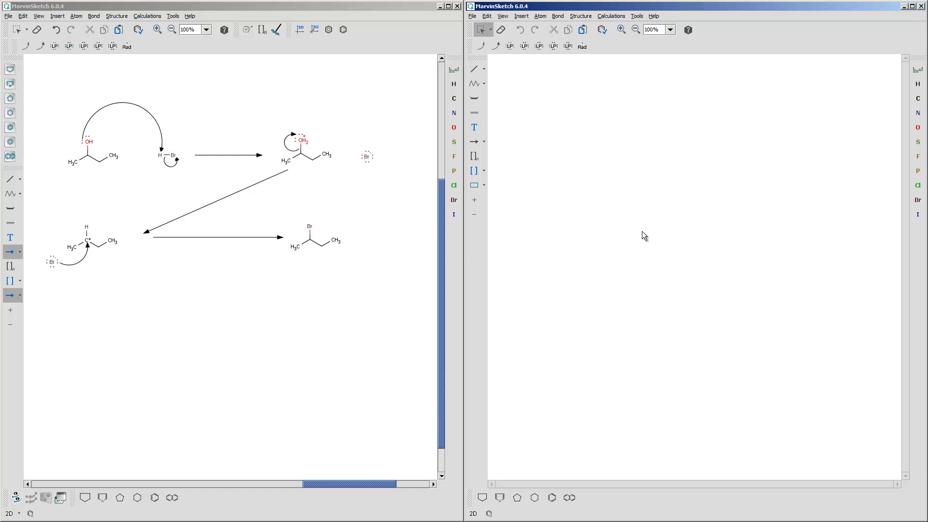
{"action": "left_click", "coordinate": [580, 16]}
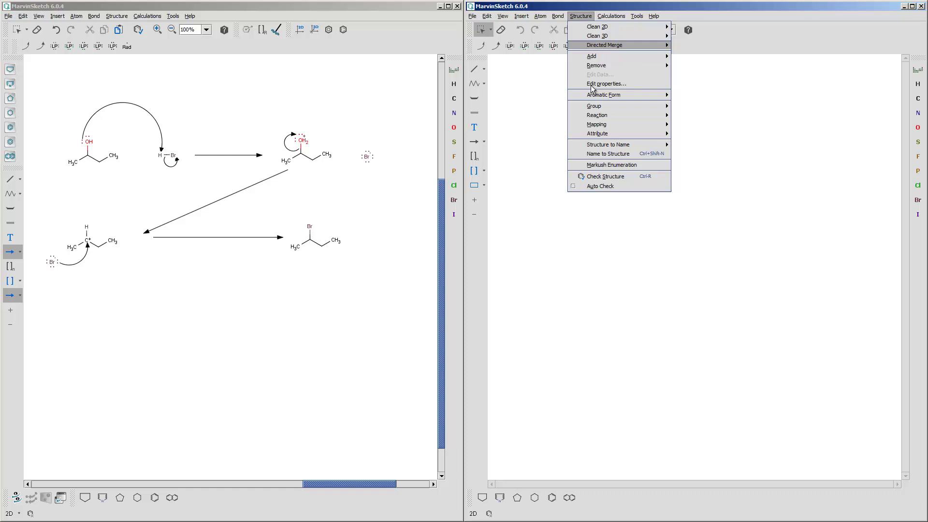
{"action": "left_click", "coordinate": [611, 153]}
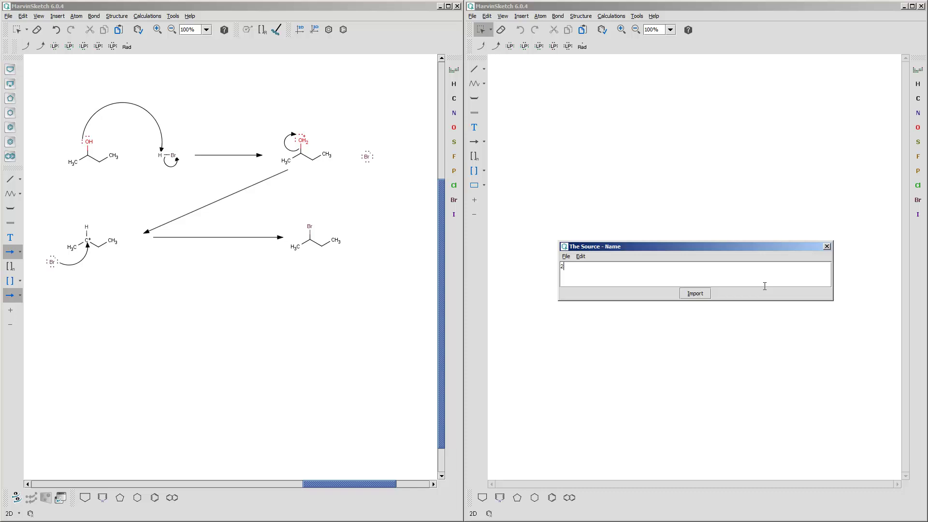
{"action": "type", "text": "2-butanol;2-bromobutane;hydrogenbro"}
{"action": "key", "text": "BackSpace"}
{"action": "key", "text": "BackSpace"}
{"action": "key", "text": "BackSpace"}
{"action": "type", "text": "bromide"}
{"action": "left_click", "coordinate": [696, 294]}
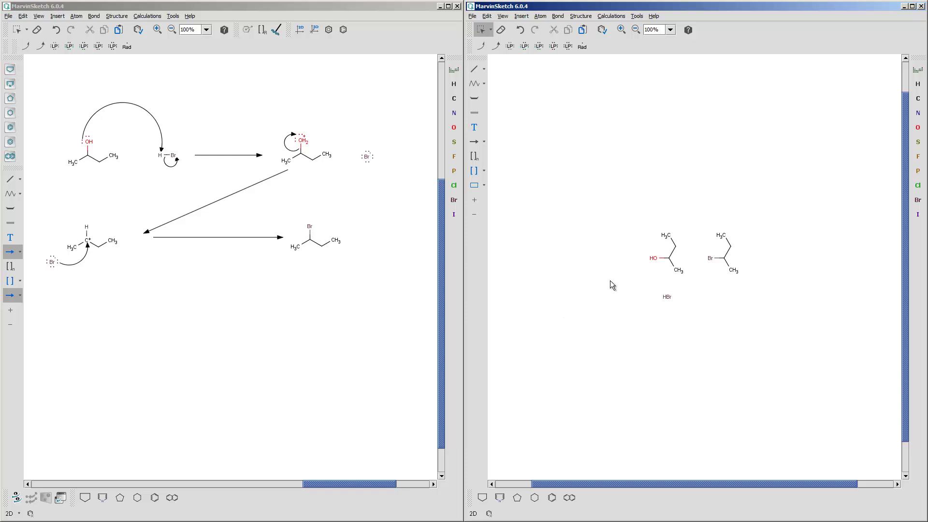
Replace those names with 'acetone' in Name to Structure and import it
{"action": "left_click", "coordinate": [582, 16]}
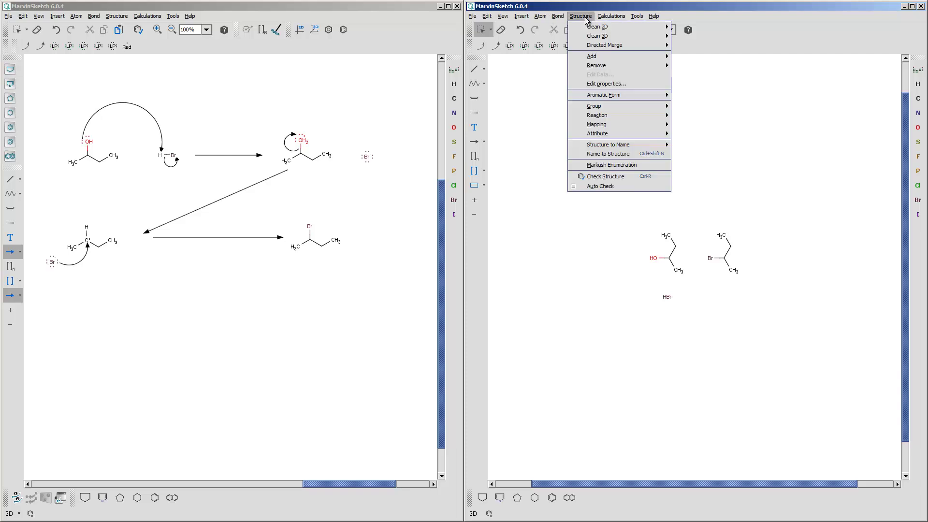
{"action": "left_click", "coordinate": [609, 154]}
{"action": "left_click_drag", "start_coordinate": [668, 249], "coordinate": [622, 352]}
{"action": "left_click", "coordinate": [714, 361]}
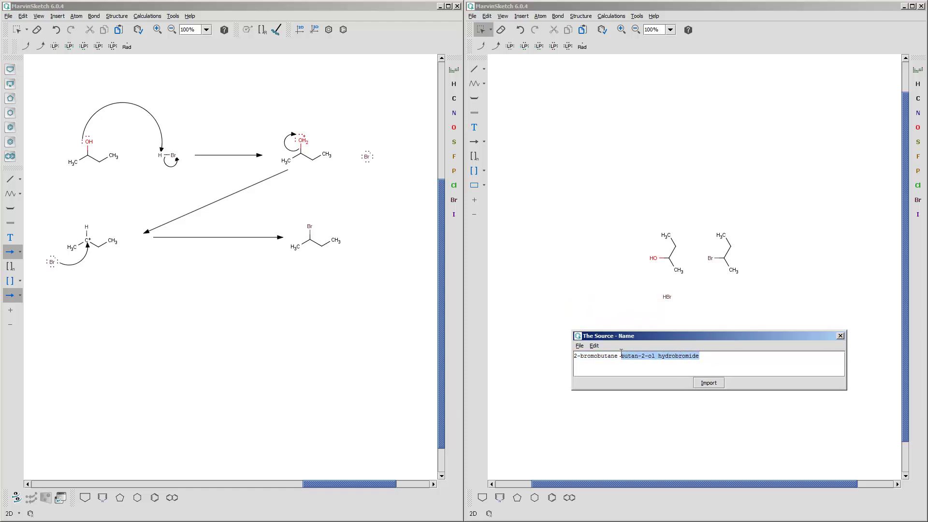
{"action": "key", "text": "BackSpace"}
{"action": "key", "text": "BackSpace"}
{"action": "key", "text": "BackSpace"}
{"action": "key", "text": "BackSpace"}
{"action": "key", "text": "BackSpace"}
{"action": "key", "text": "BackSpace"}
{"action": "key", "text": "BackSpace"}
{"action": "key", "text": "BackSpace"}
{"action": "key", "text": "BackSpace"}
{"action": "key", "text": "BackSpace"}
{"action": "key", "text": "BackSpace"}
{"action": "key", "text": "BackSpace"}
{"action": "key", "text": "BackSpace"}
{"action": "key", "text": "BackSpace"}
{"action": "key", "text": "BackSpace"}
{"action": "type", "text": "ac"}
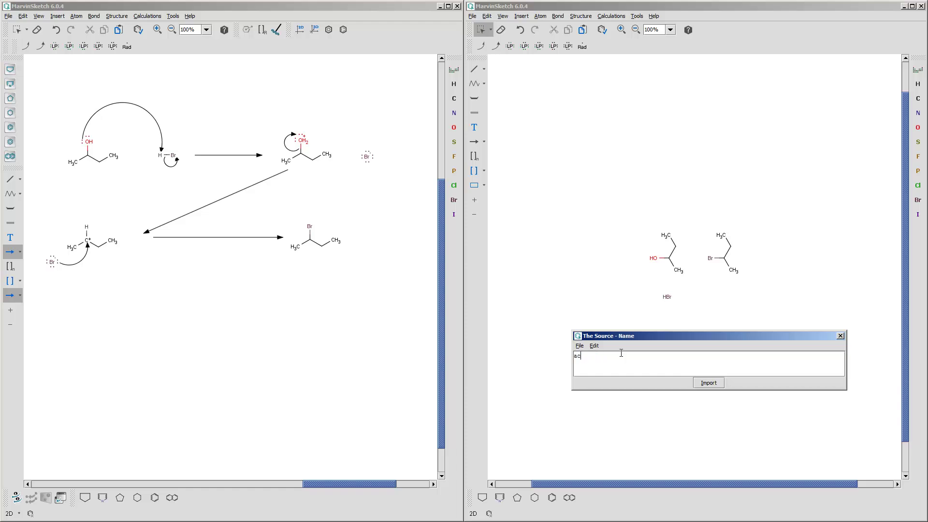
{"action": "type", "text": "etone"}
{"action": "left_click", "coordinate": [706, 385]}
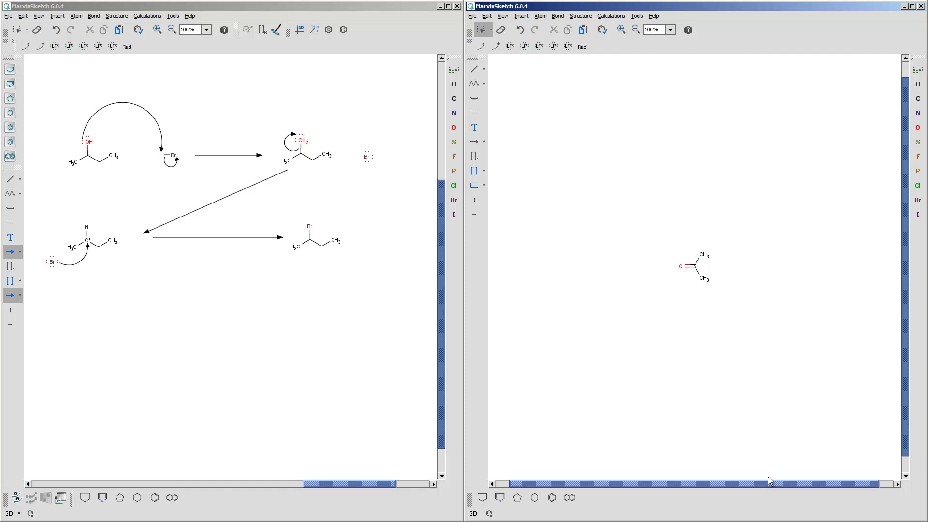
{"action": "scroll", "coordinate": [770, 484], "scroll_direction": "left", "scroll_amount": 2}
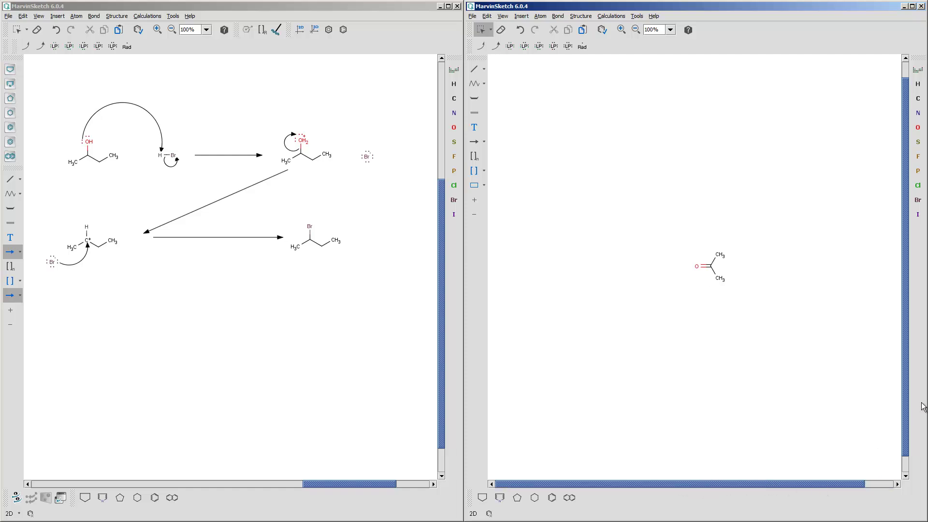
{"action": "scroll", "coordinate": [895, 375], "scroll_direction": "up", "scroll_amount": 1}
{"action": "scroll", "coordinate": [896, 375], "scroll_direction": "down", "scroll_amount": 1}
Copy the acetone structure and paste it into the mechanism sketch between the reaction arrows
{"action": "left_click_drag", "start_coordinate": [656, 222], "coordinate": [772, 313]}
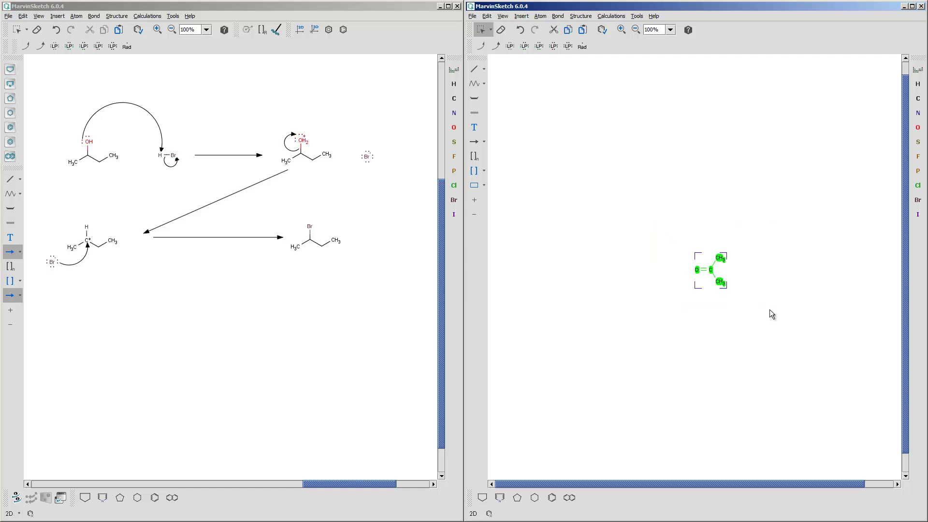
{"action": "left_click", "coordinate": [761, 305]}
{"action": "left_click", "coordinate": [263, 353]}
{"action": "key", "text": "ctrl+v"}
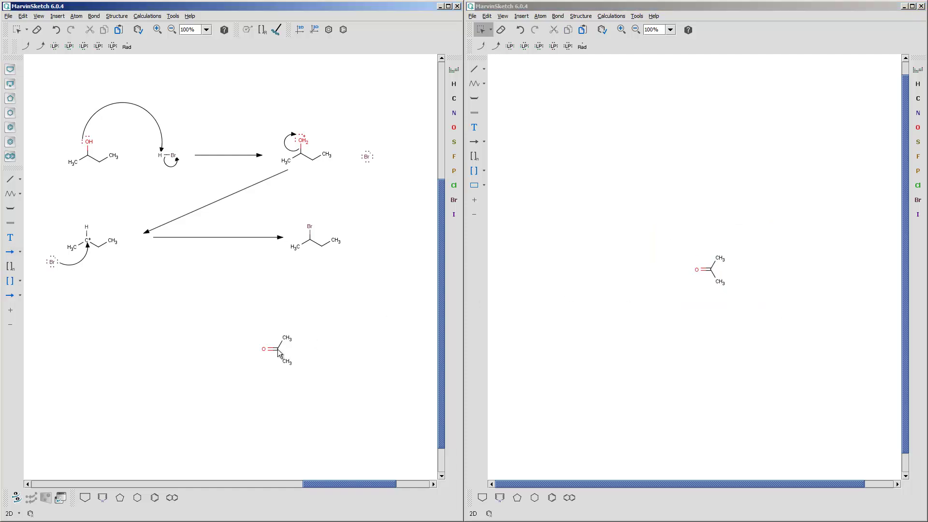
{"action": "left_click", "coordinate": [203, 185]}
Generate DMSO from its name and drag a copy into the mechanism sketch
{"action": "left_click", "coordinate": [578, 16]}
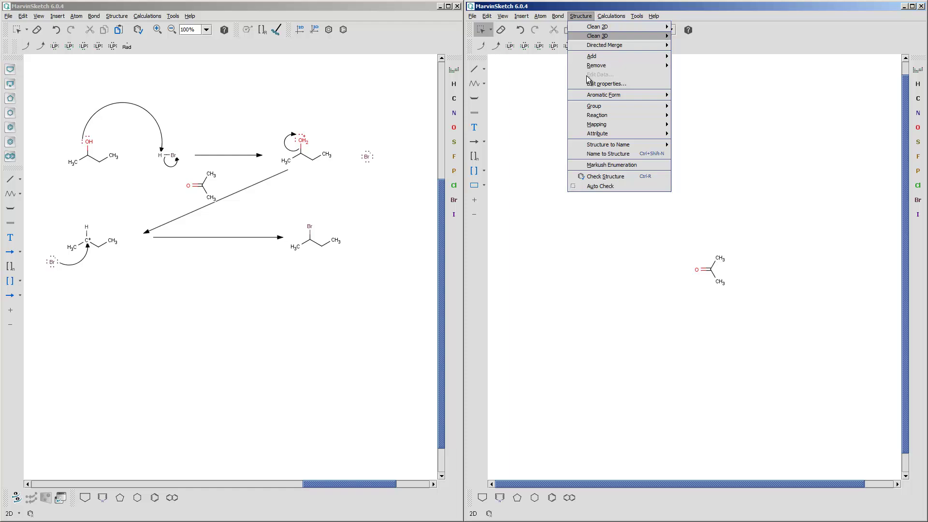
{"action": "left_click", "coordinate": [607, 154]}
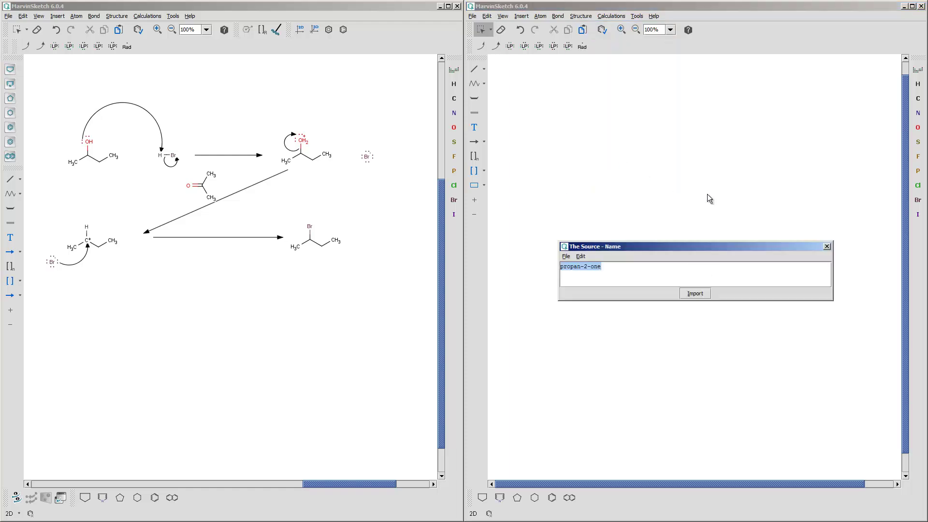
{"action": "type", "text": "DMSO"}
{"action": "left_click", "coordinate": [696, 294]}
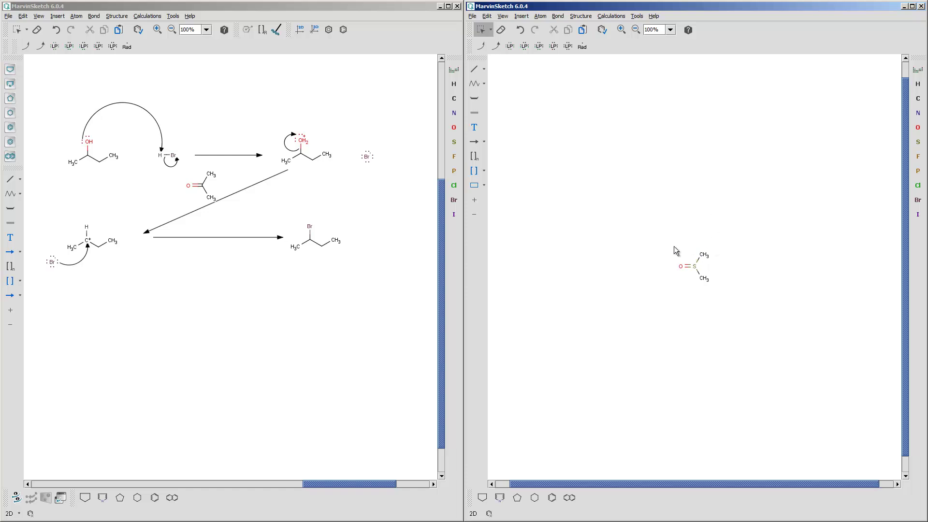
{"action": "left_click_drag", "start_coordinate": [664, 188], "coordinate": [748, 264]}
{"action": "left_click_drag", "start_coordinate": [740, 180], "coordinate": [254, 201]}
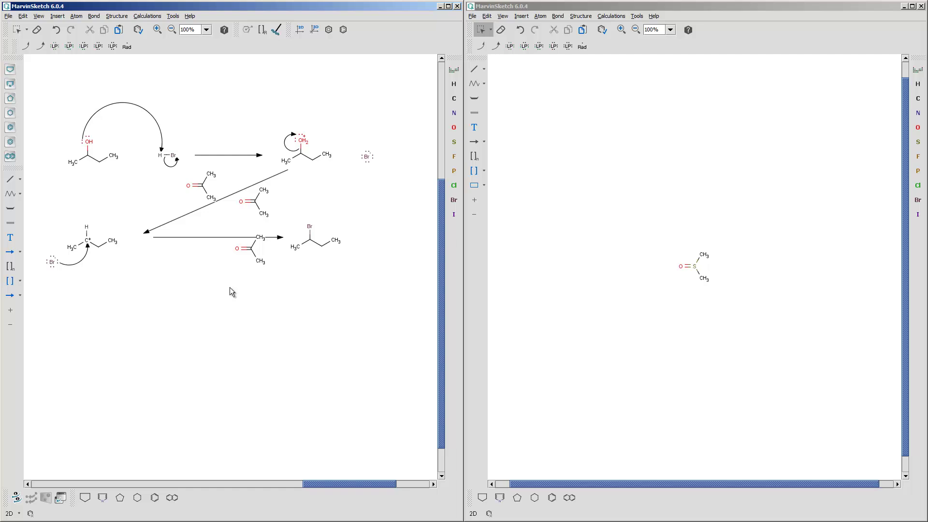
Stack the pasted acetone onto the DMSO copy and erase both from the mechanism
{"action": "left_click", "coordinate": [18, 32]}
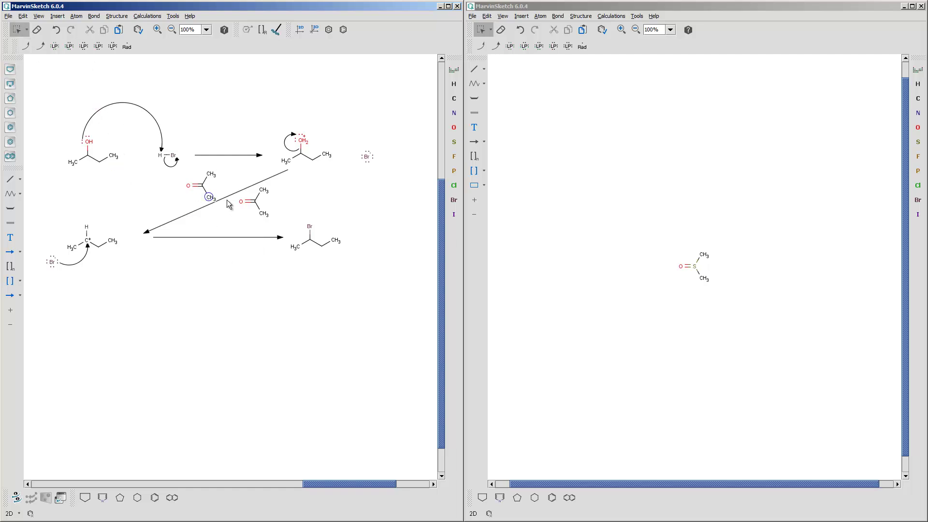
{"action": "left_click", "coordinate": [202, 186]}
{"action": "double_click", "coordinate": [210, 198]}
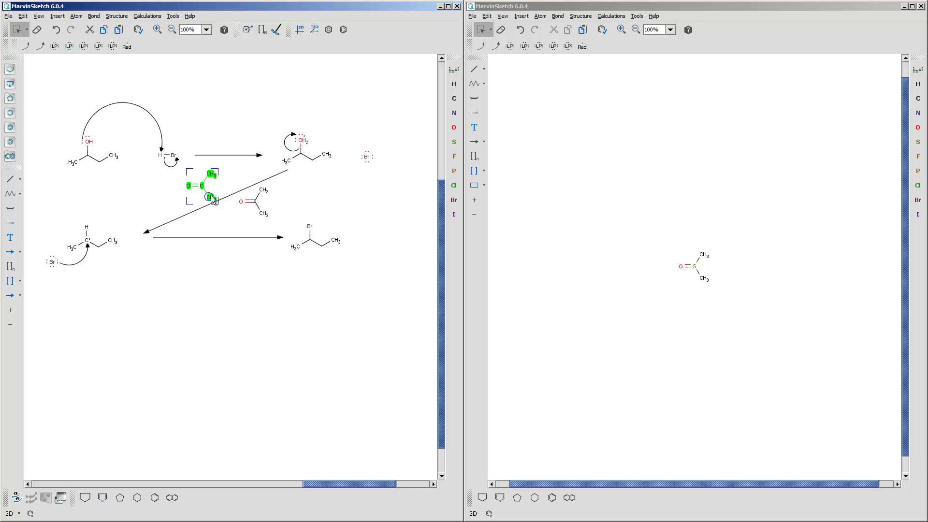
{"action": "left_click_drag", "start_coordinate": [213, 200], "coordinate": [256, 204]}
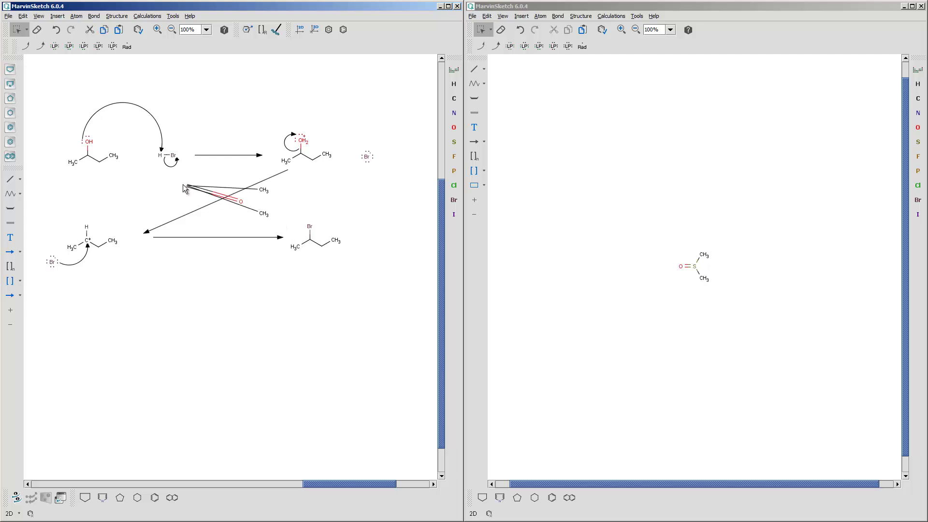
{"action": "left_click", "coordinate": [37, 30]}
{"action": "left_click", "coordinate": [259, 190]}
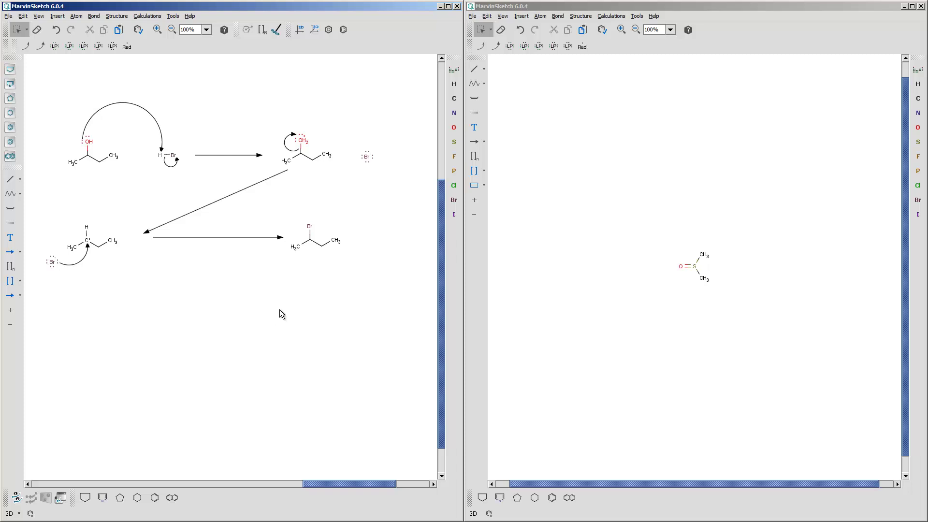
Maximise the second MarvinSketch window to full screen
{"action": "left_click", "coordinate": [579, 10]}
{"action": "double_click", "coordinate": [578, 10]}
{"action": "double_click", "coordinate": [490, 135]}
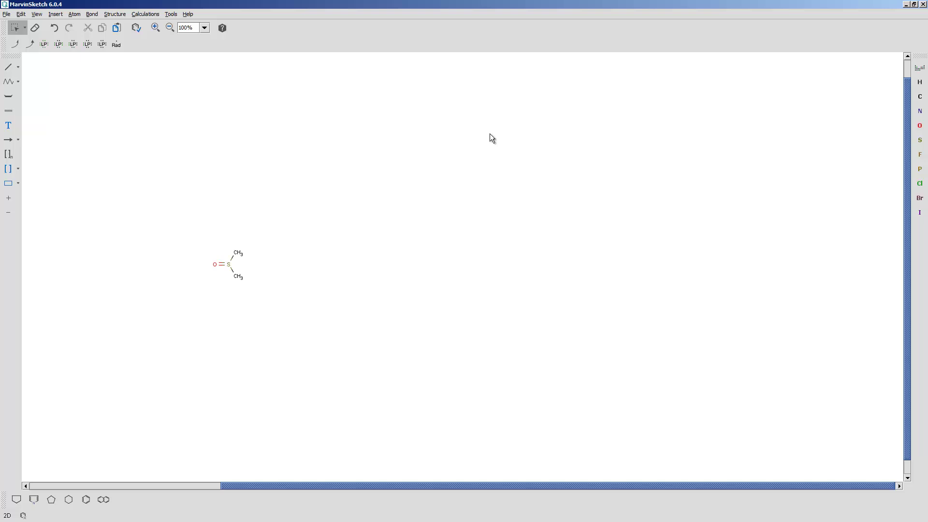
Replace DMSO with 3-pentanone generated through Name to Structure
{"action": "key", "text": "ctrl+a"}
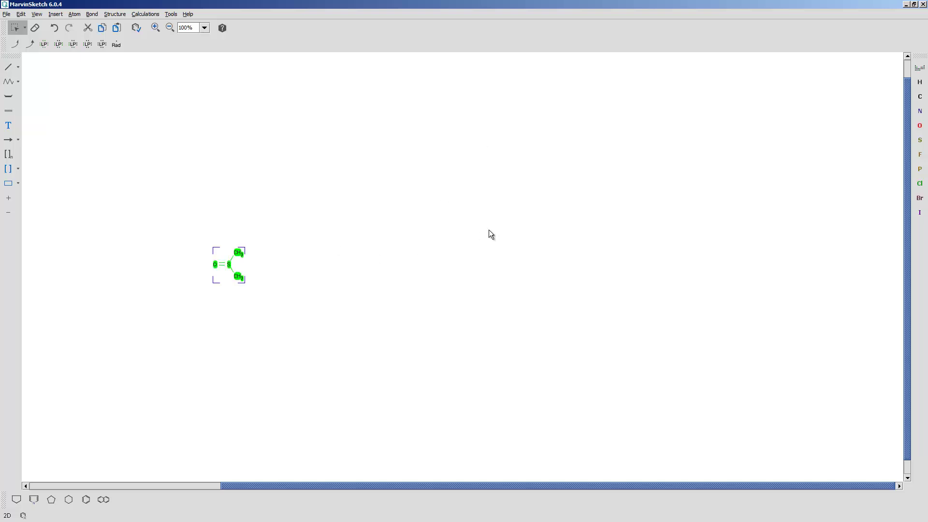
{"action": "key", "text": "3"}
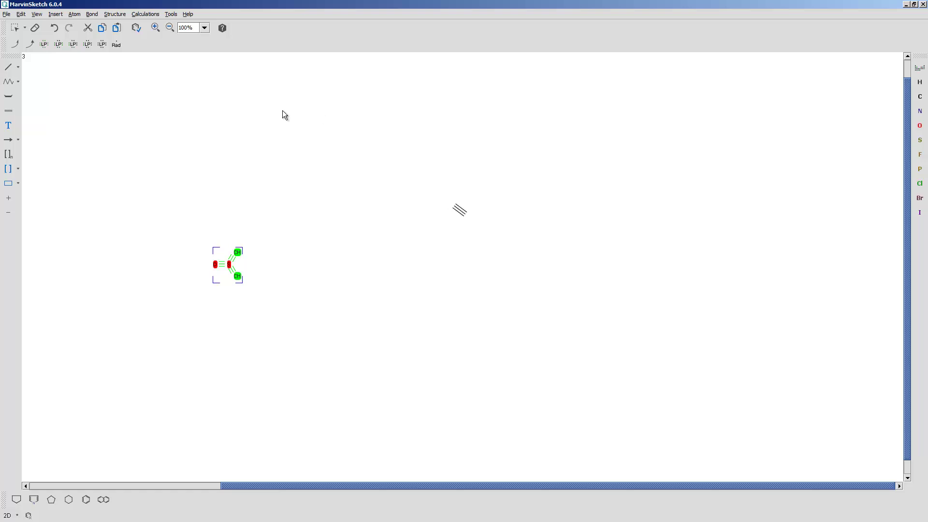
{"action": "left_click", "coordinate": [115, 14]}
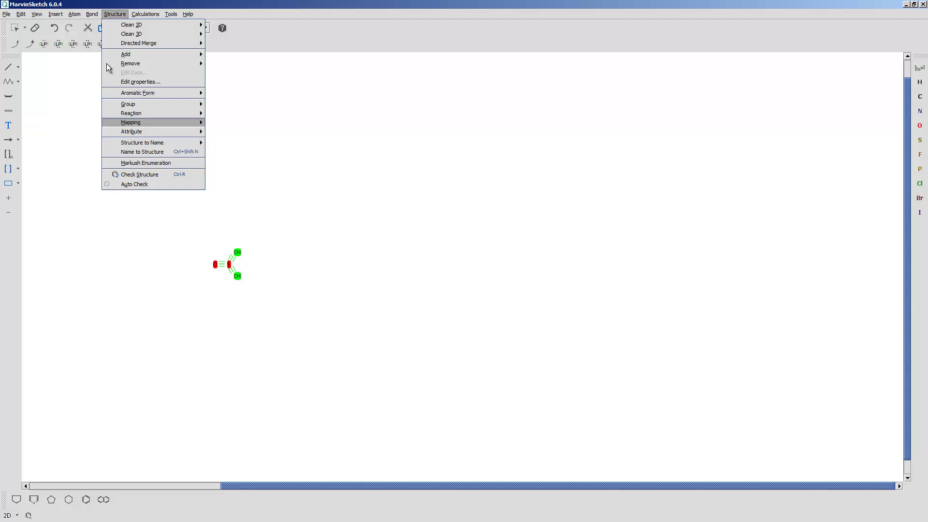
{"action": "mouse_move", "coordinate": [140, 14]}
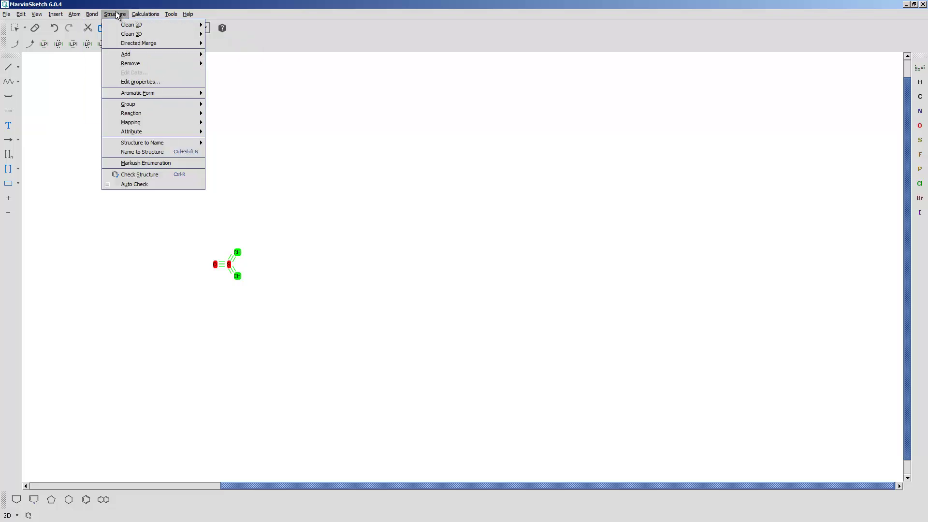
{"action": "left_click", "coordinate": [138, 152]}
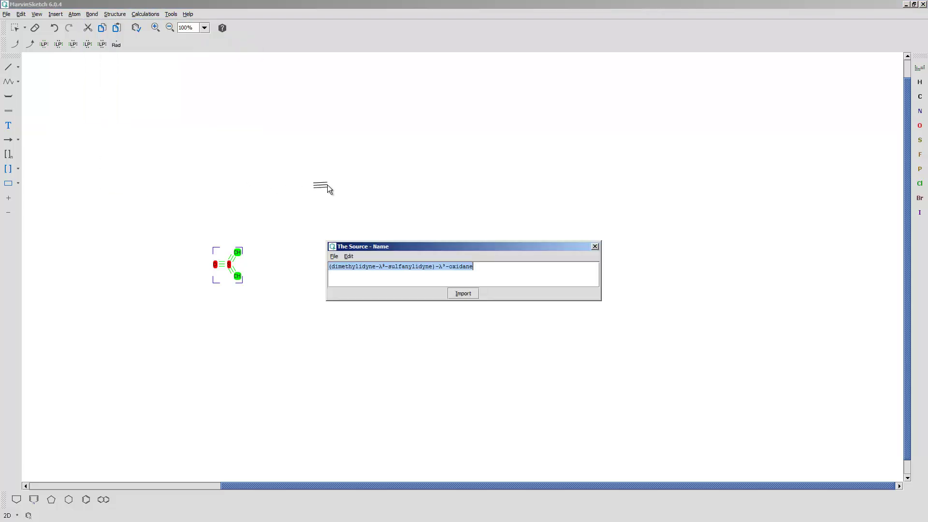
{"action": "type", "text": "3-"}
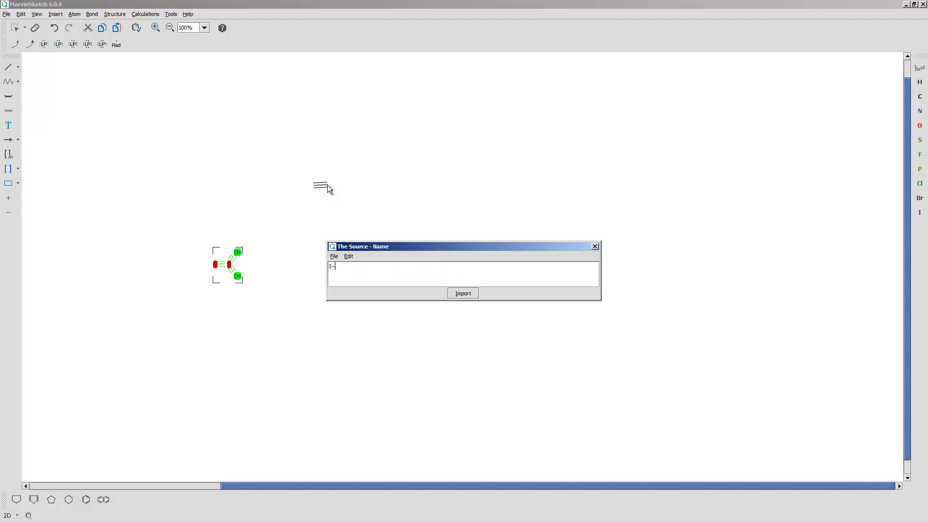
{"action": "type", "text": "pentanone"}
{"action": "left_click", "coordinate": [464, 294]}
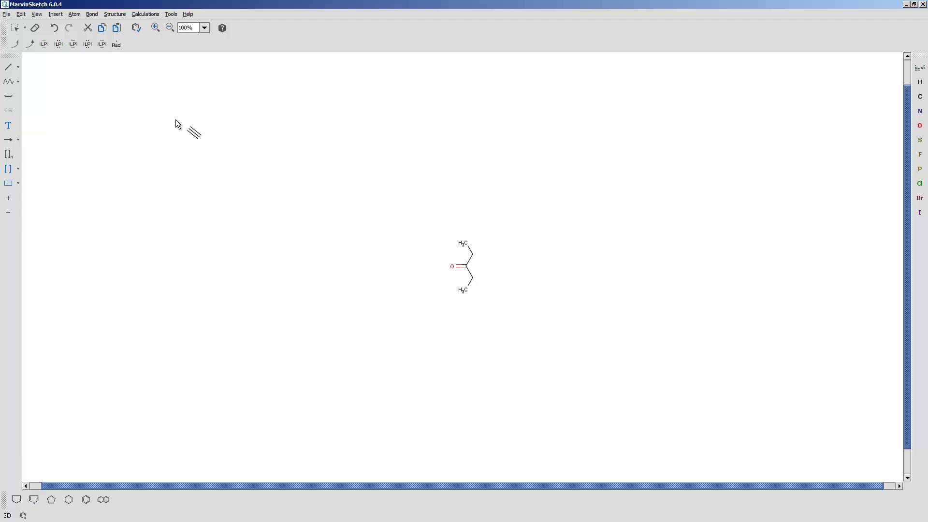
Run a proton NMR prediction for 3-pentanone and zoom in on its two peak groups
{"action": "left_click", "coordinate": [116, 14]}
{"action": "mouse_move", "coordinate": [145, 14]}
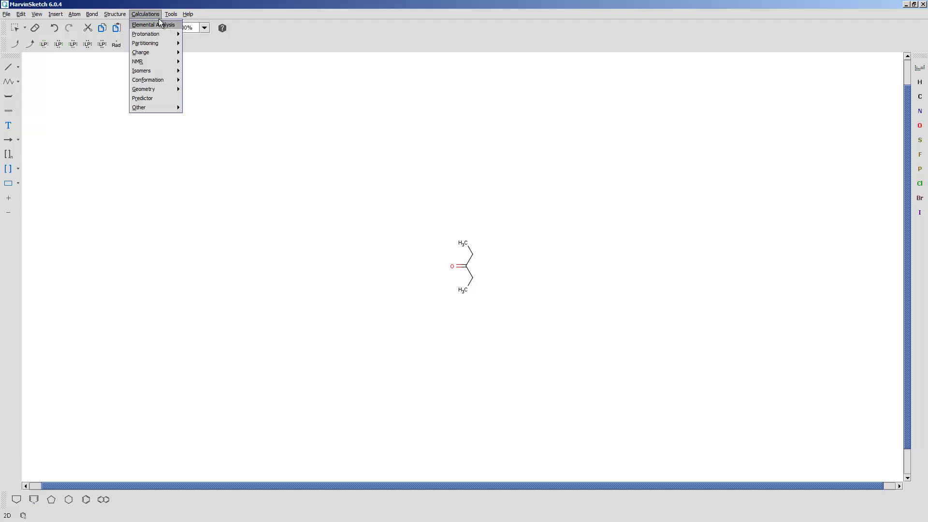
{"action": "mouse_move", "coordinate": [152, 62]}
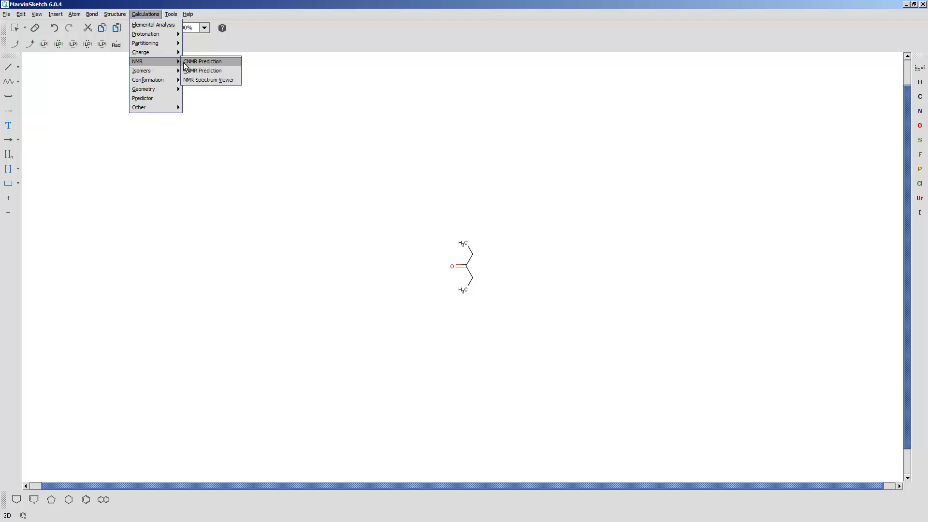
{"action": "left_click", "coordinate": [222, 80]}
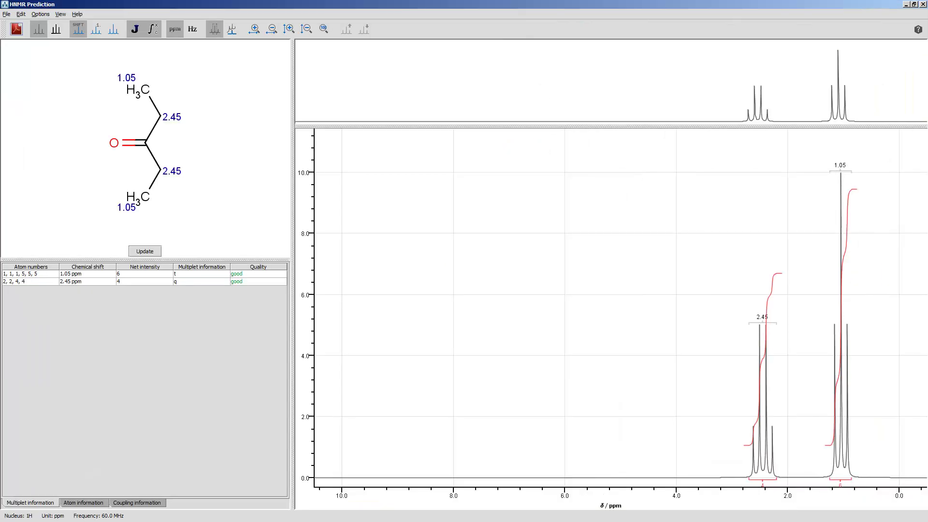
{"action": "left_click_drag", "start_coordinate": [866, 111], "coordinate": [739, 114]}
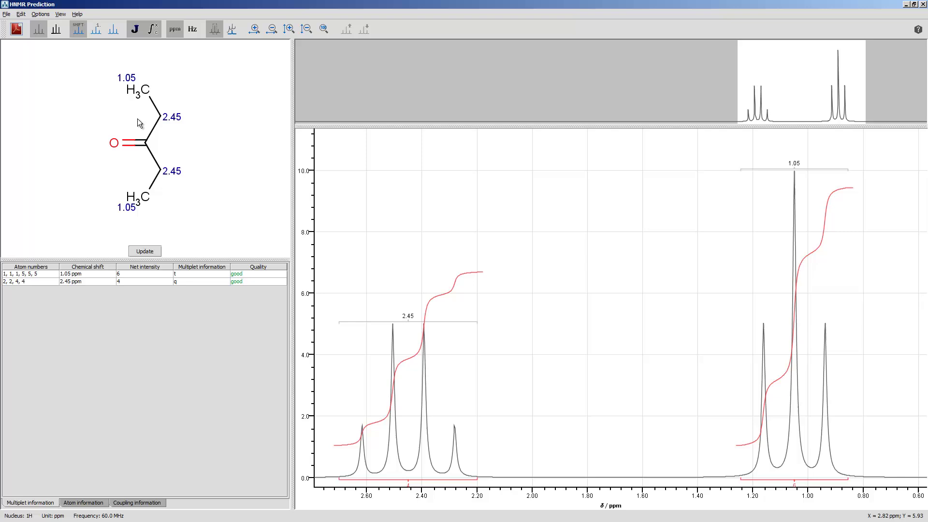
Set the prediction frequency to 1000.0 MHz, zoom on the 2.45 multiplet, then widen again
{"action": "left_click", "coordinate": [40, 14]}
{"action": "mouse_move", "coordinate": [60, 47]}
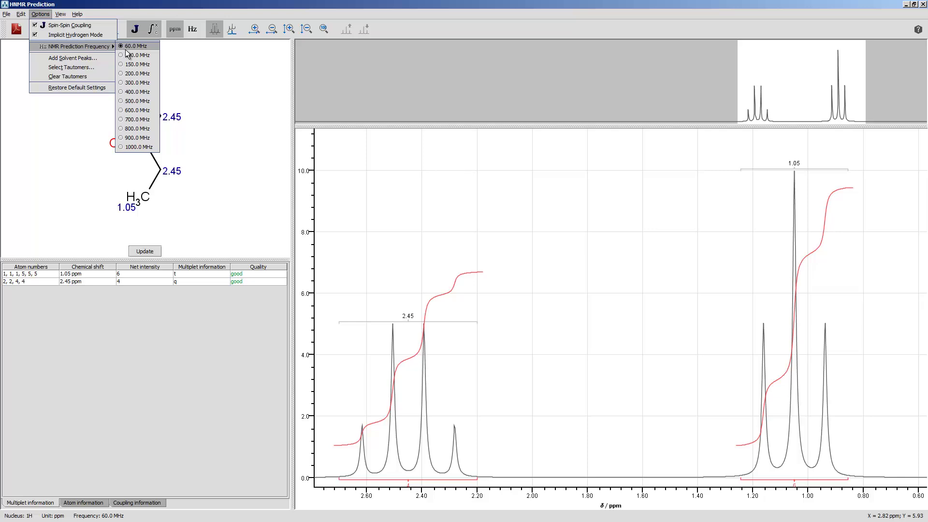
{"action": "left_click", "coordinate": [139, 147]}
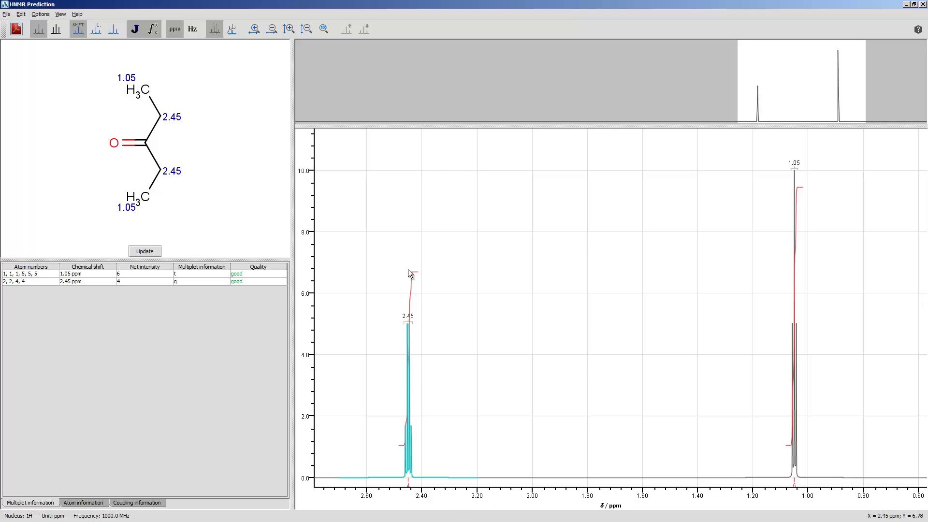
{"action": "left_click_drag", "start_coordinate": [764, 118], "coordinate": [752, 120]}
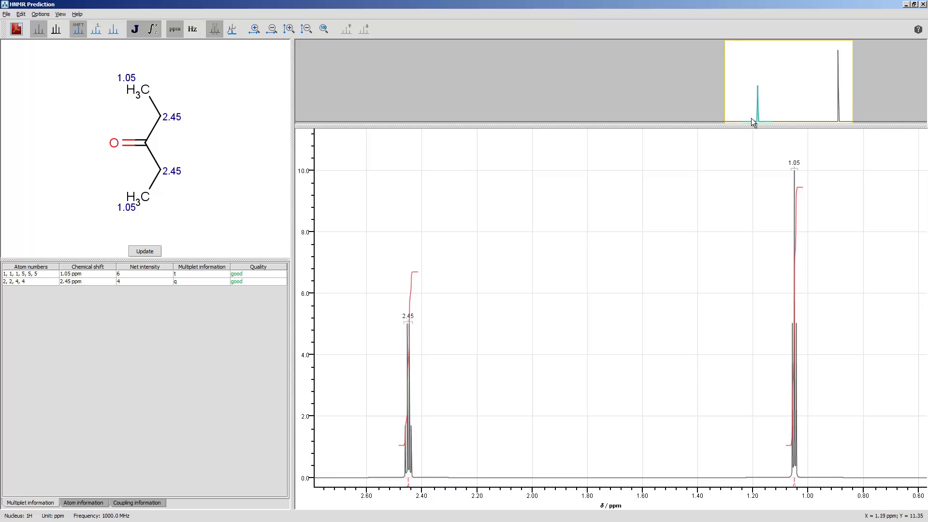
{"action": "left_click_drag", "start_coordinate": [855, 83], "coordinate": [756, 84]}
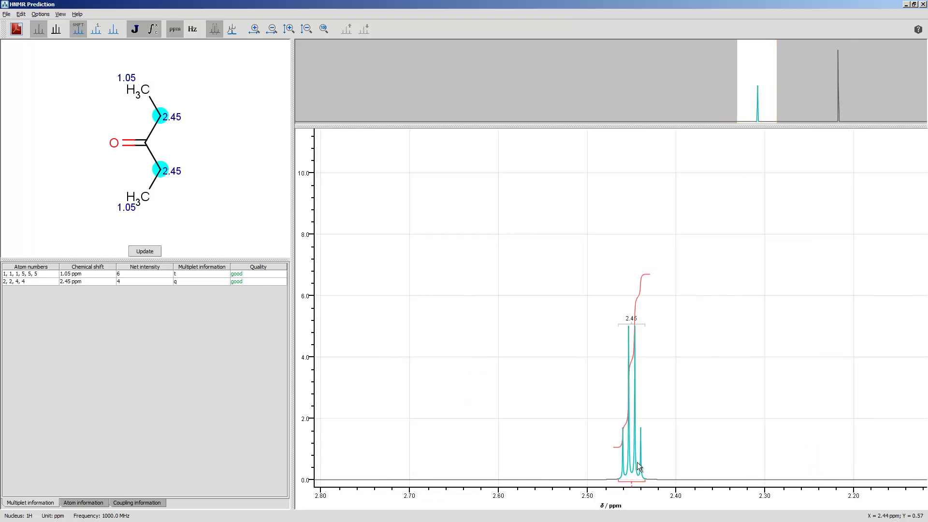
{"action": "left_click_drag", "start_coordinate": [777, 82], "coordinate": [759, 83]}
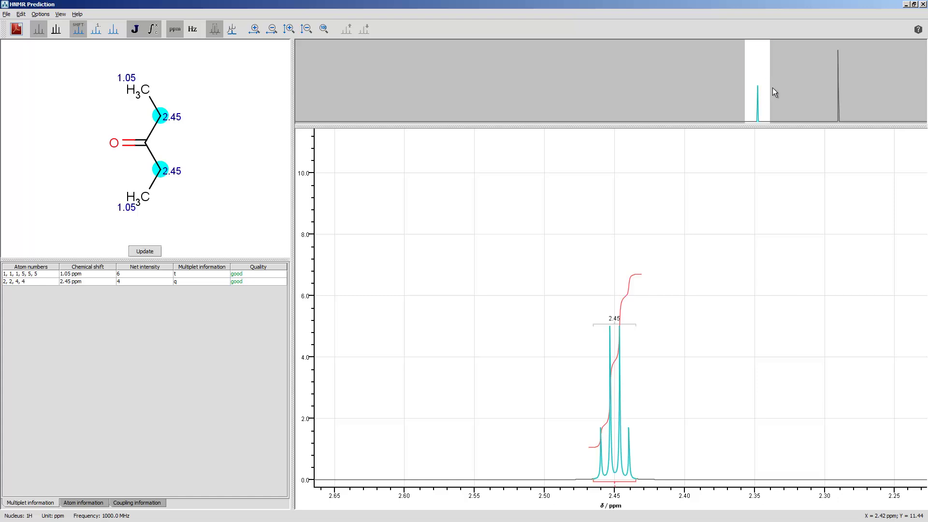
{"action": "left_click_drag", "start_coordinate": [770, 81], "coordinate": [858, 94]}
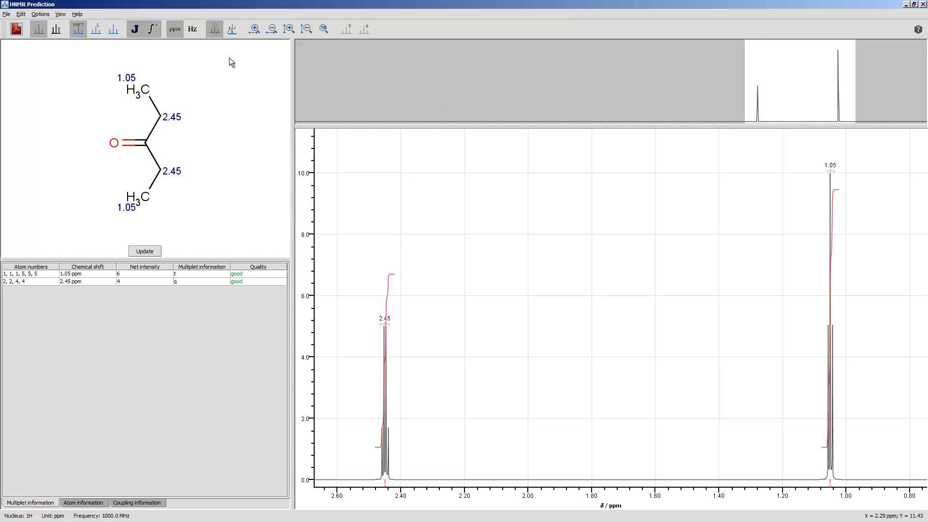
Show chemical shifts in Hz and close the NMR prediction window
{"action": "left_click", "coordinate": [77, 14]}
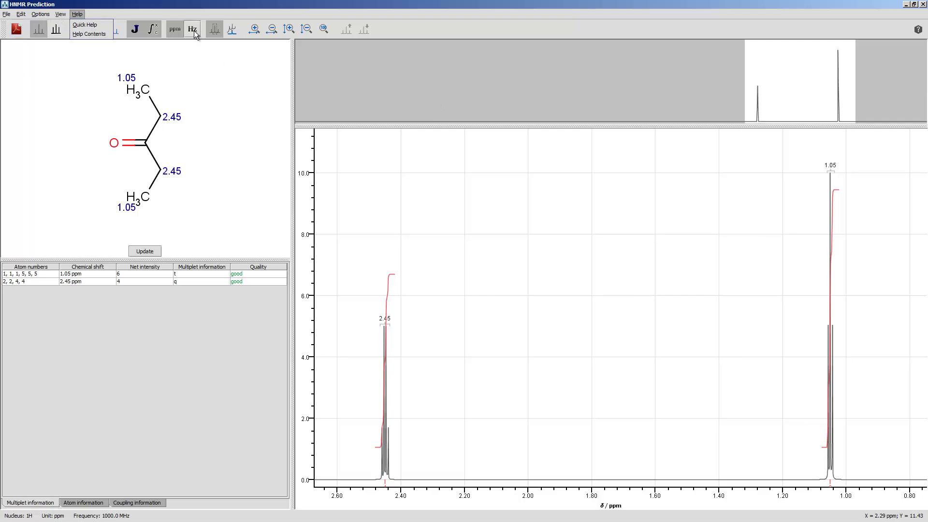
{"action": "left_click", "coordinate": [193, 30]}
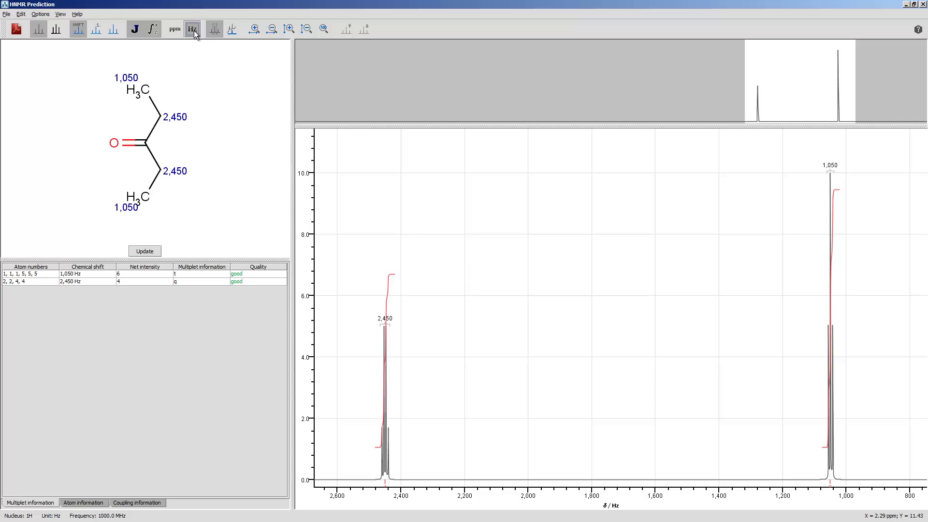
{"action": "left_click", "coordinate": [40, 14]}
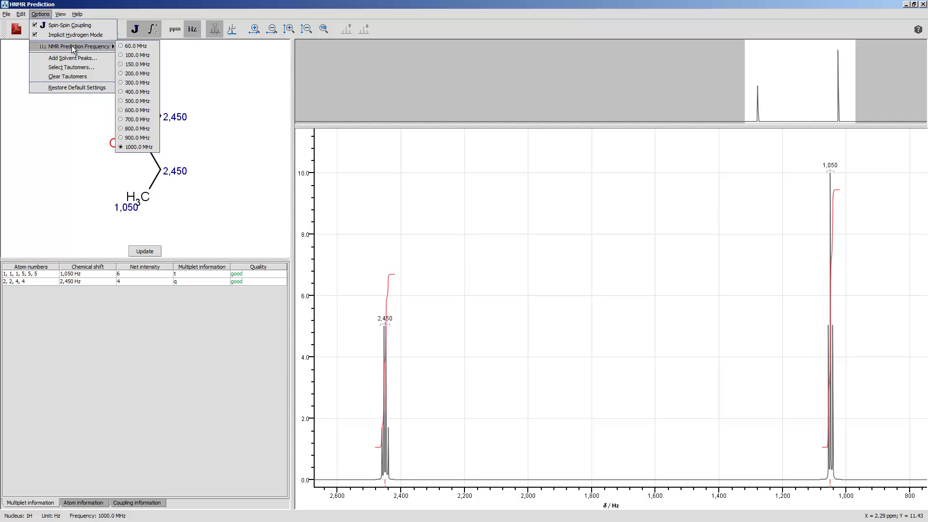
{"action": "left_click", "coordinate": [923, 4]}
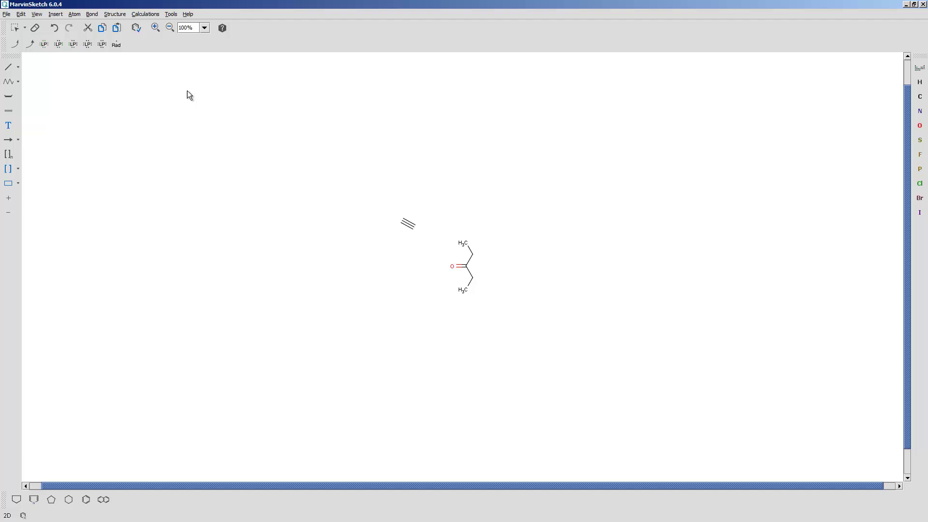
Place the 3-pentanone IUPAC name label under the selected molecule
{"action": "key", "text": "ctrl+a"}
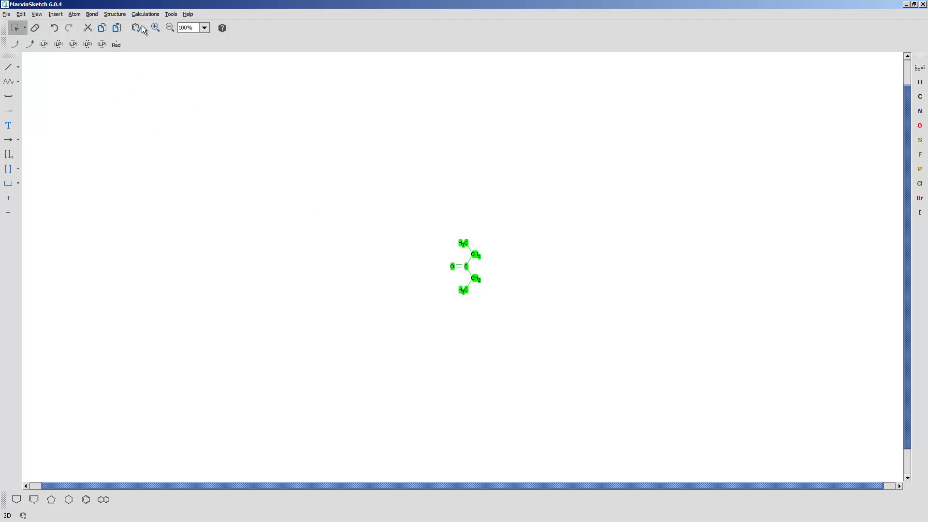
{"action": "left_click", "coordinate": [110, 14]}
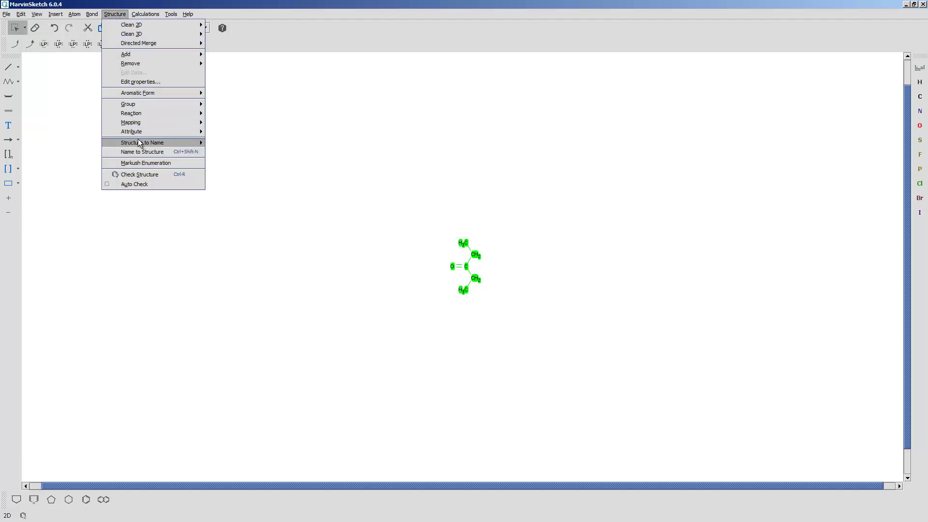
{"action": "mouse_move", "coordinate": [152, 142]}
{"action": "left_click", "coordinate": [221, 144]}
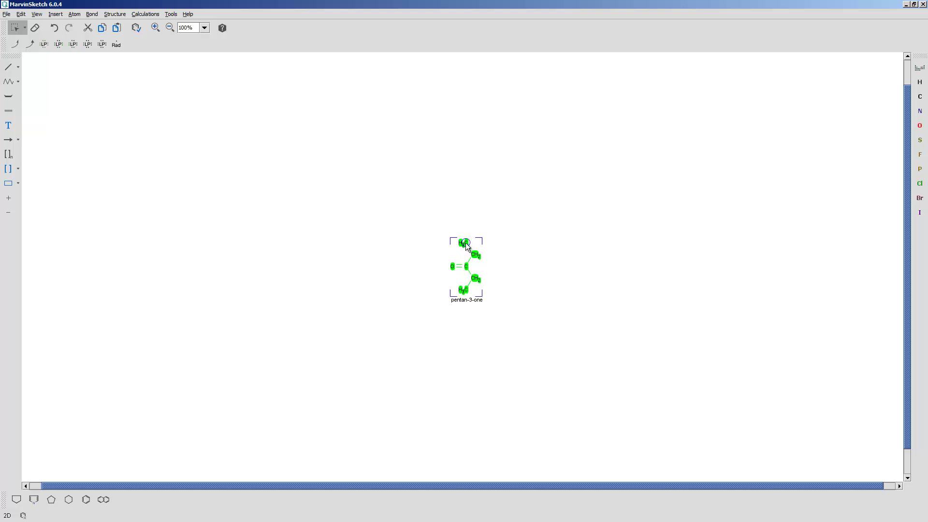
Replace the top and bottom terminal methyl groups with Cl atoms
{"action": "key", "text": "c"}
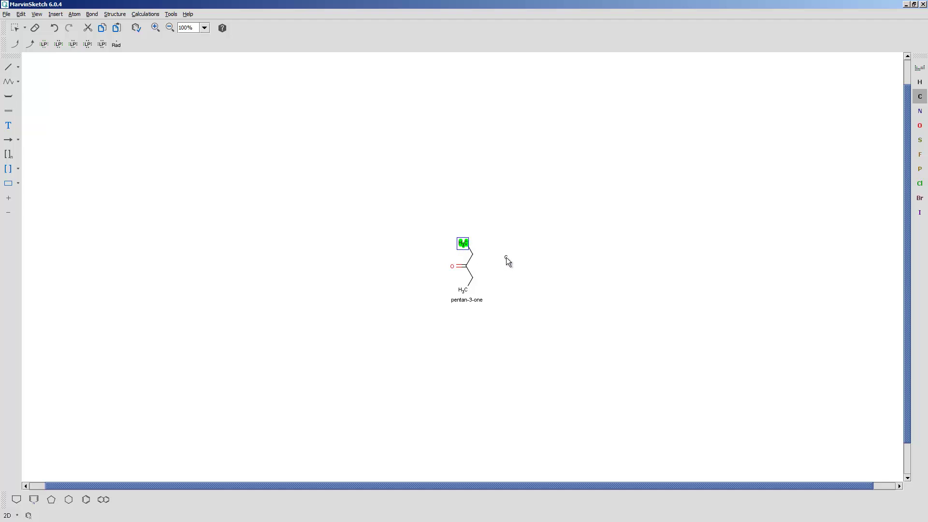
{"action": "key", "text": "c"}
{"action": "key", "text": "l"}
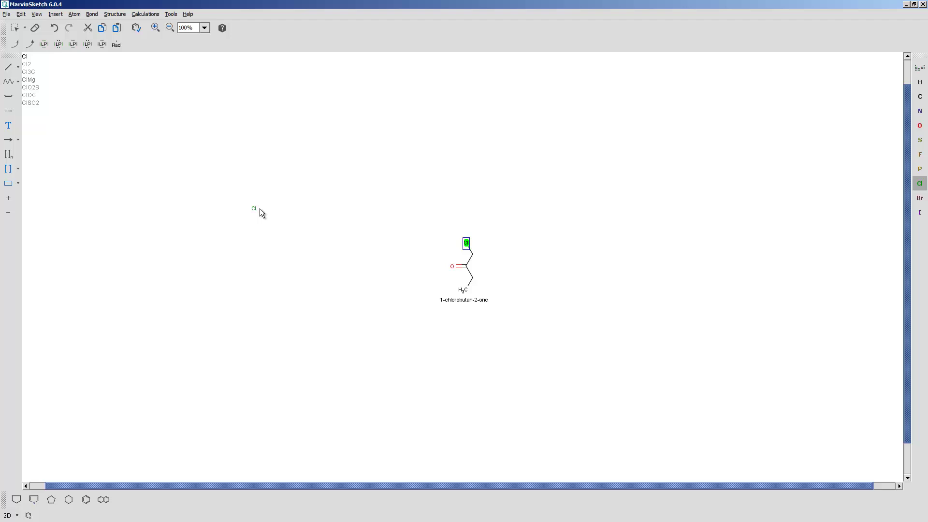
{"action": "left_click", "coordinate": [465, 289]}
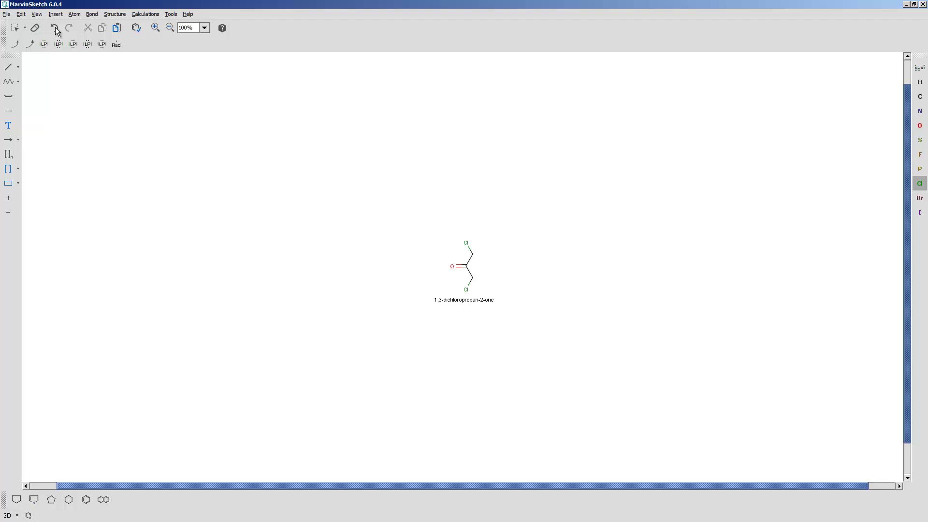
Delete the name label beneath the molecule
{"action": "left_click", "coordinate": [15, 27]}
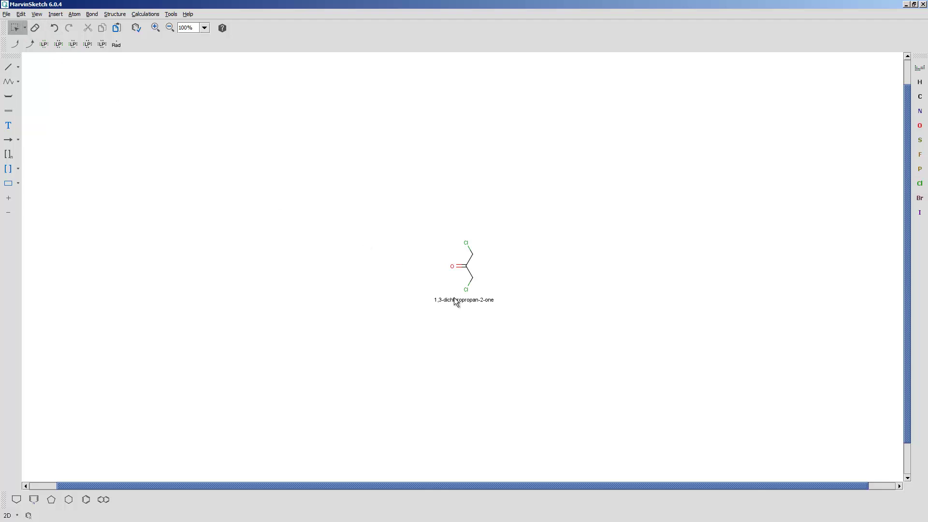
{"action": "key", "text": "Delete"}
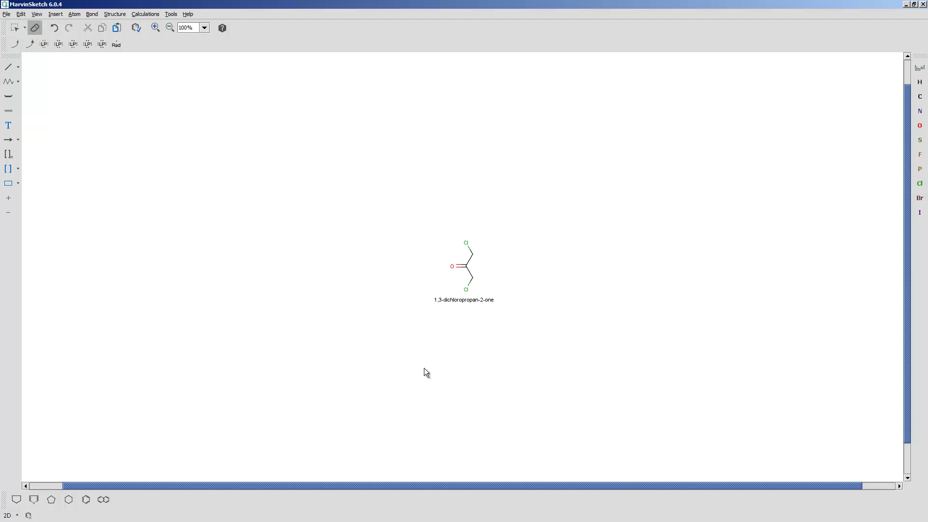
{"action": "left_click", "coordinate": [449, 300]}
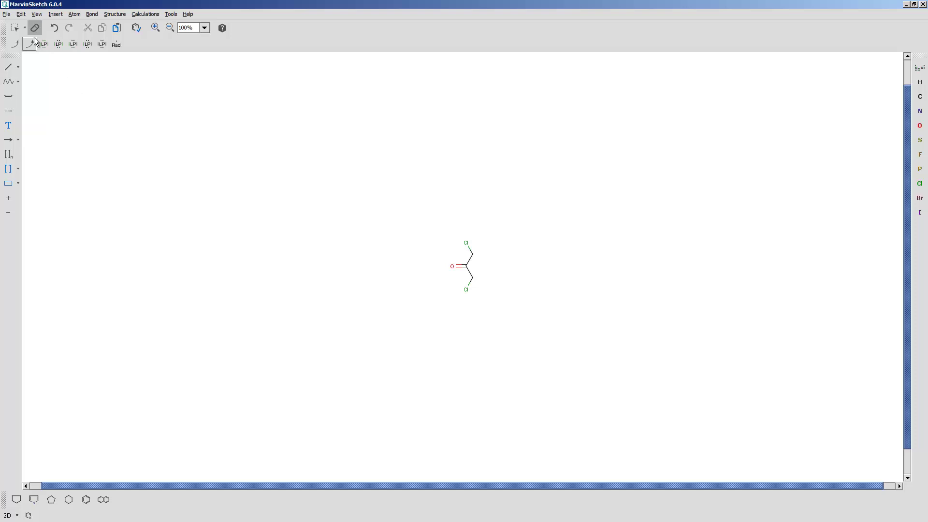
Generate the molecule's traditional name via Generate Name
{"action": "left_click", "coordinate": [37, 13]}
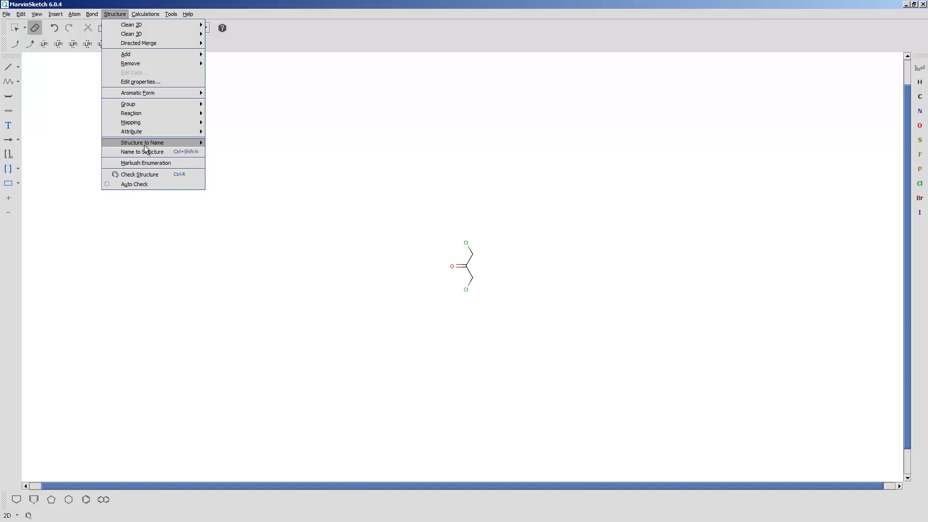
{"action": "mouse_move", "coordinate": [144, 145]}
{"action": "left_click", "coordinate": [230, 152]}
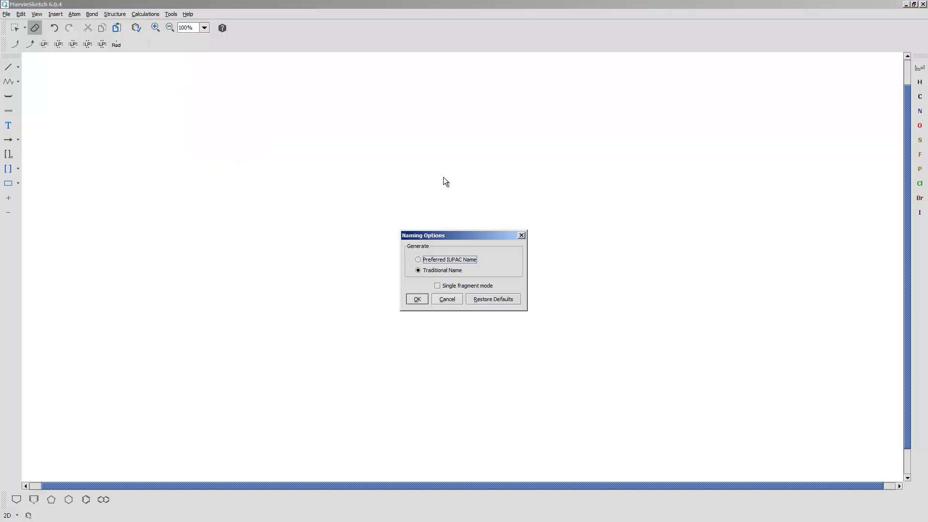
{"action": "left_click", "coordinate": [425, 297]}
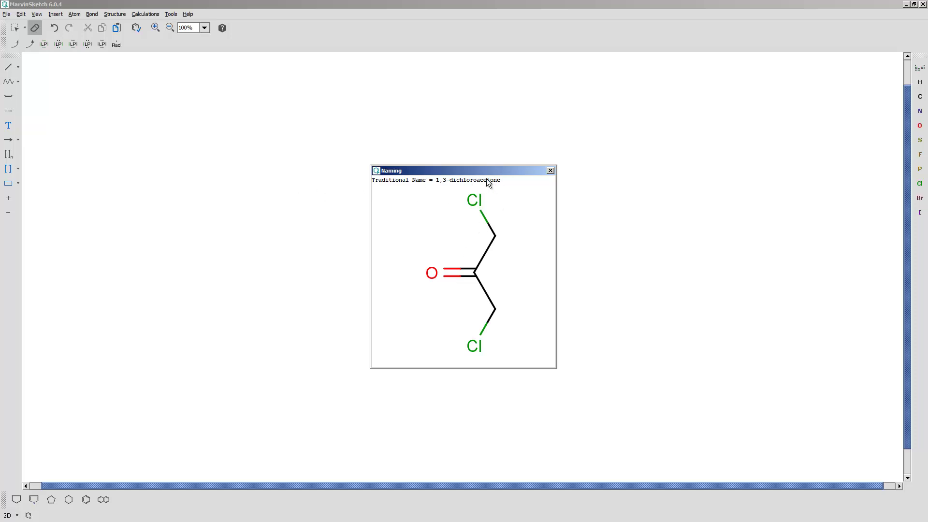
{"action": "left_click", "coordinate": [550, 171]}
Regenerate the name as the preferred IUPAC name, 1,3-dichloropropan-2-one
{"action": "left_click", "coordinate": [463, 262]}
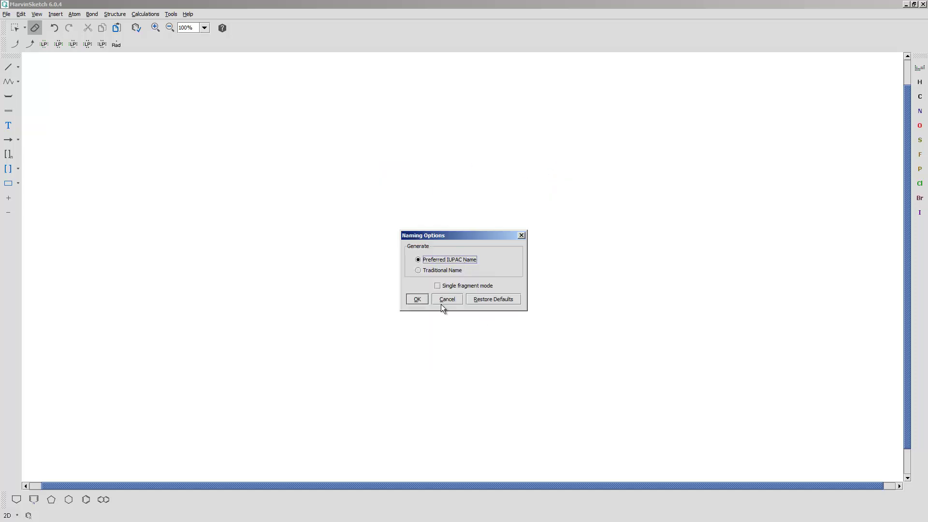
{"action": "left_click", "coordinate": [419, 300]}
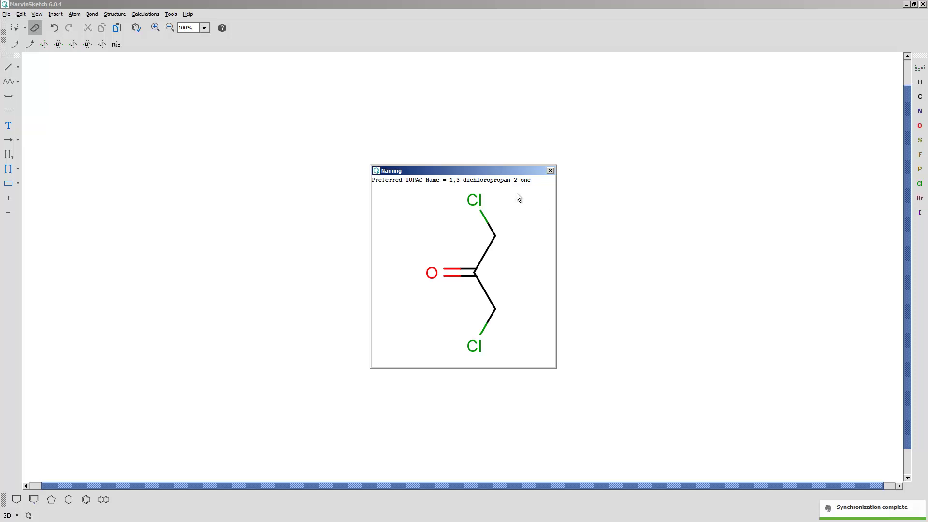
{"action": "left_click", "coordinate": [551, 170]}
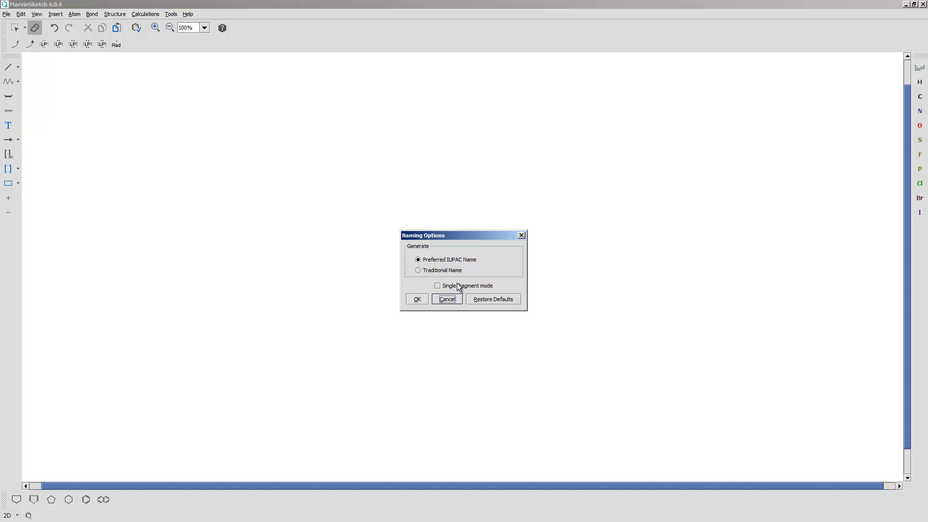
{"action": "left_click", "coordinate": [417, 300]}
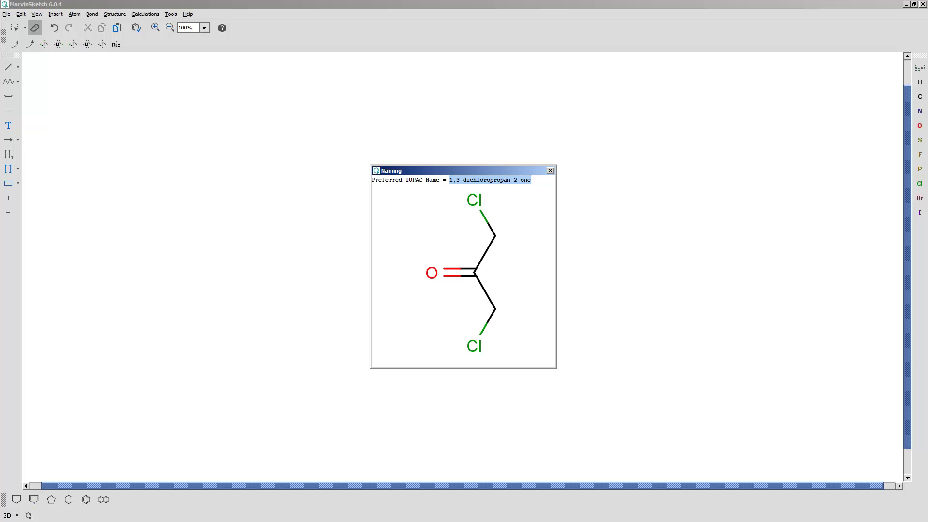
{"action": "key", "text": "alt+Tab"}
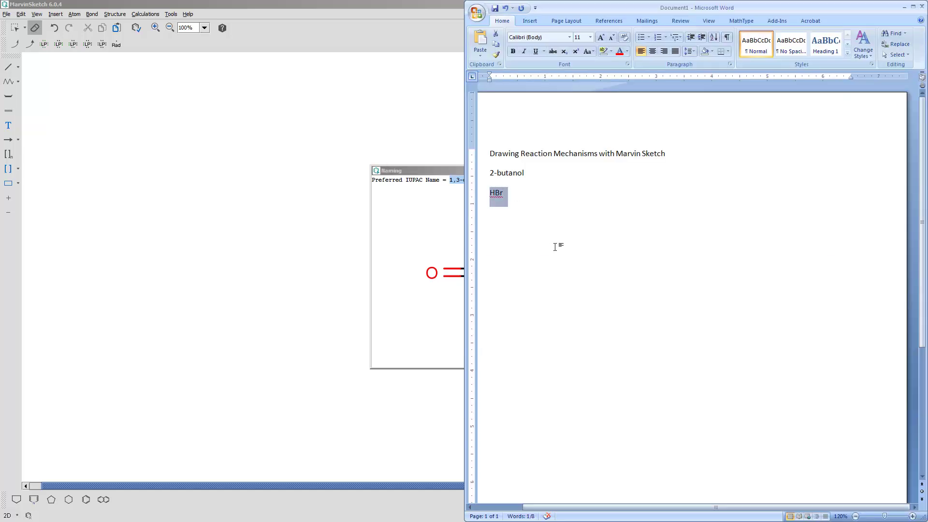
Paste 1,3-dichloropropan-2-one on a new line below HBr in the Word notes
{"action": "key", "text": "Right"}
{"action": "key", "text": "Return"}
{"action": "type", "text": "1,3-dichloropropan-2-one"}
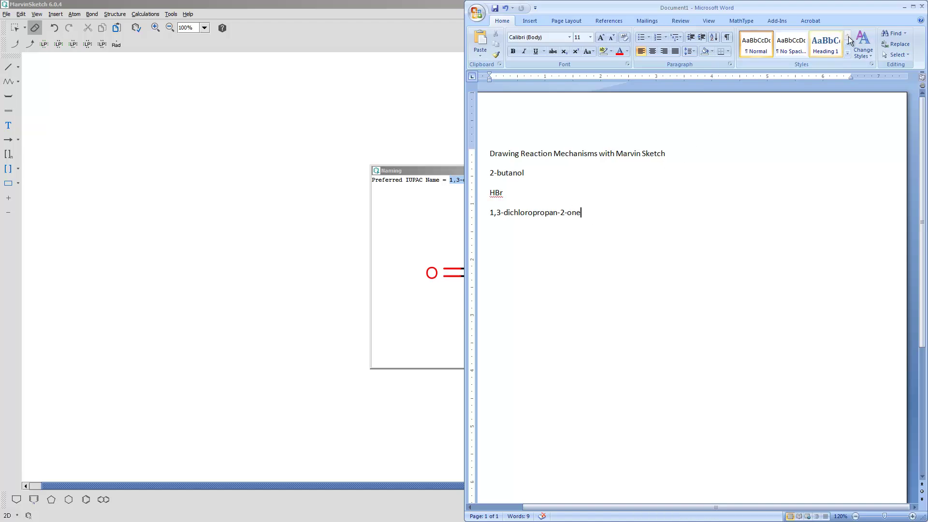
Close MarvinSketch's naming result and Naming Options windows
{"action": "left_click", "coordinate": [400, 79]}
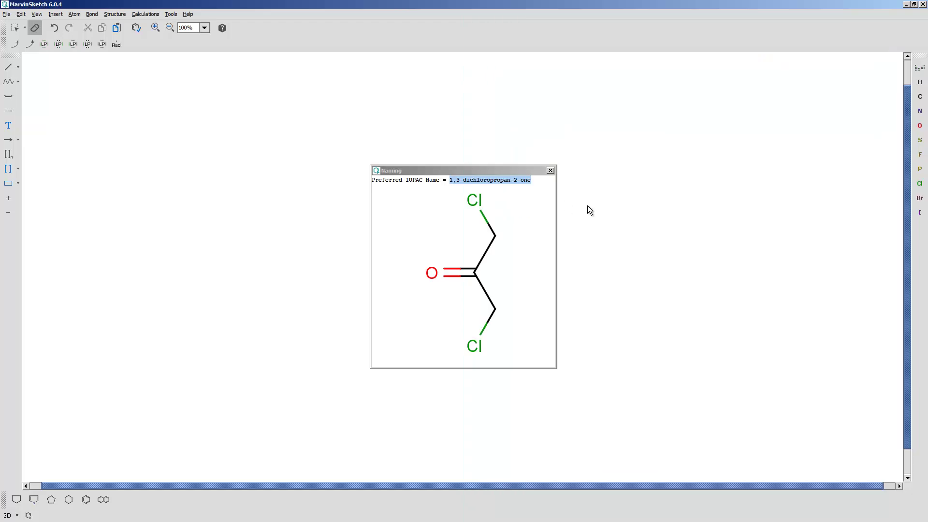
{"action": "left_click", "coordinate": [550, 171]}
{"action": "left_click", "coordinate": [521, 236]}
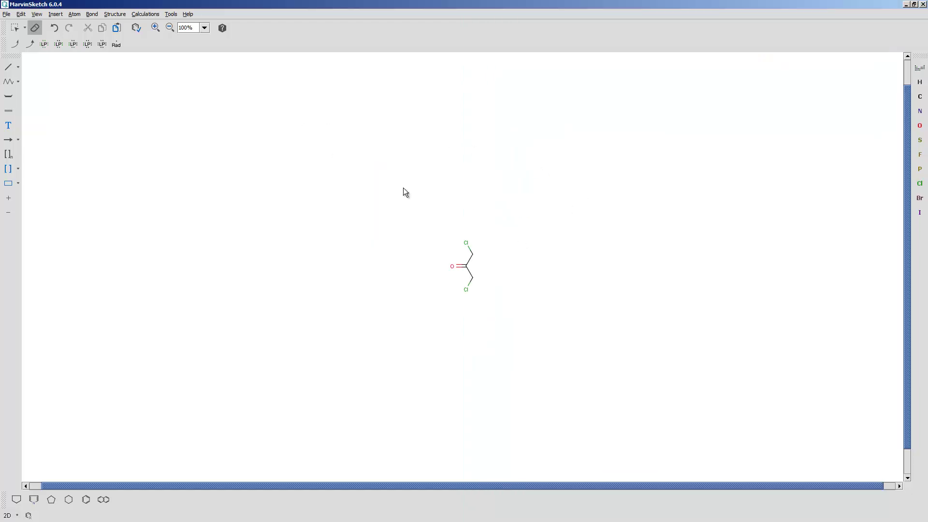
Browse the Atom, Calculations and Structure menus, then select the whole molecule
{"action": "left_click", "coordinate": [68, 16]}
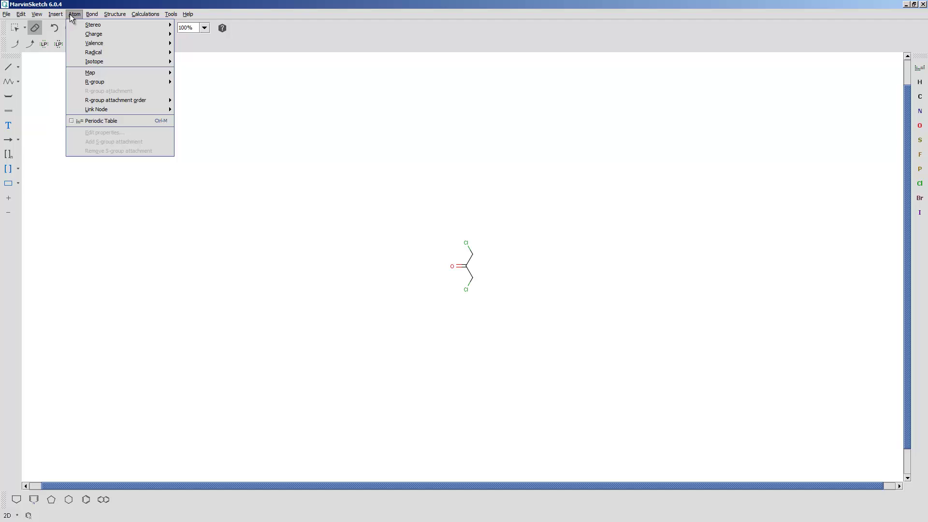
{"action": "mouse_move", "coordinate": [135, 16]}
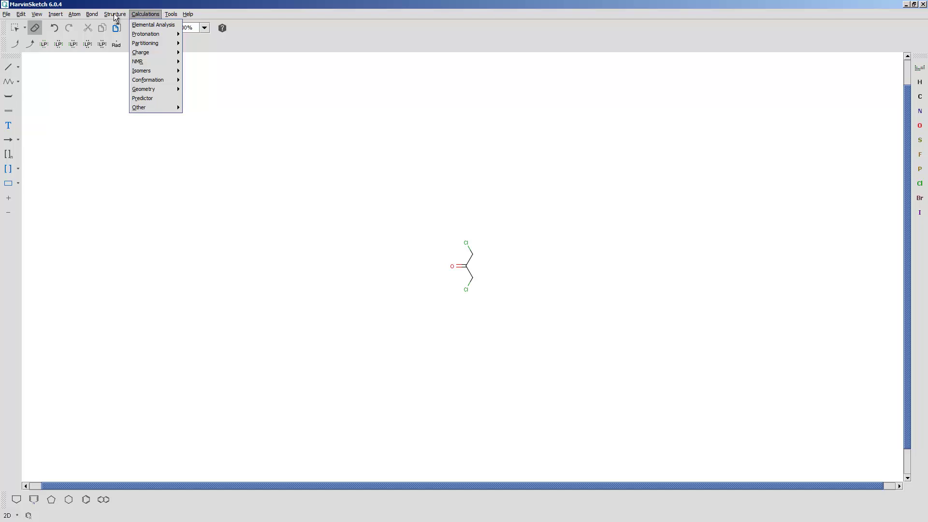
{"action": "left_click", "coordinate": [115, 16]}
{"action": "left_click", "coordinate": [113, 16]}
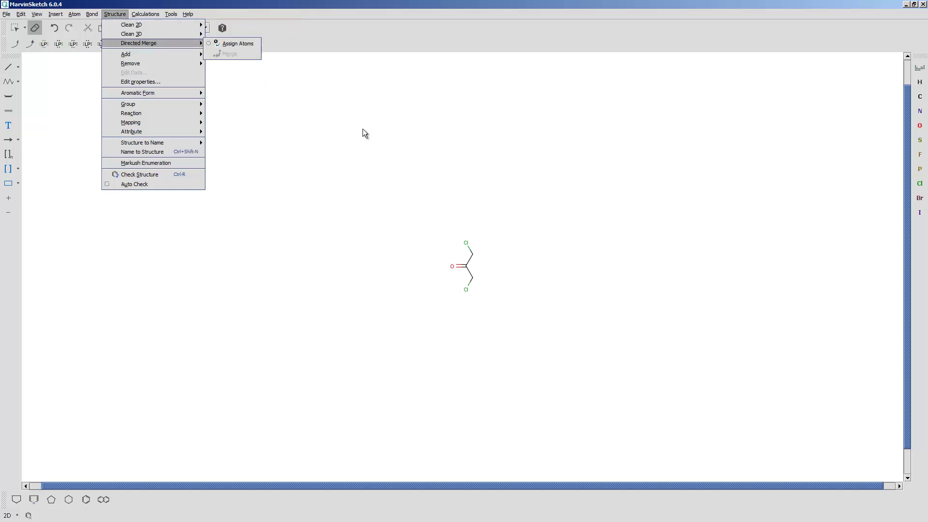
{"action": "left_click", "coordinate": [373, 203]}
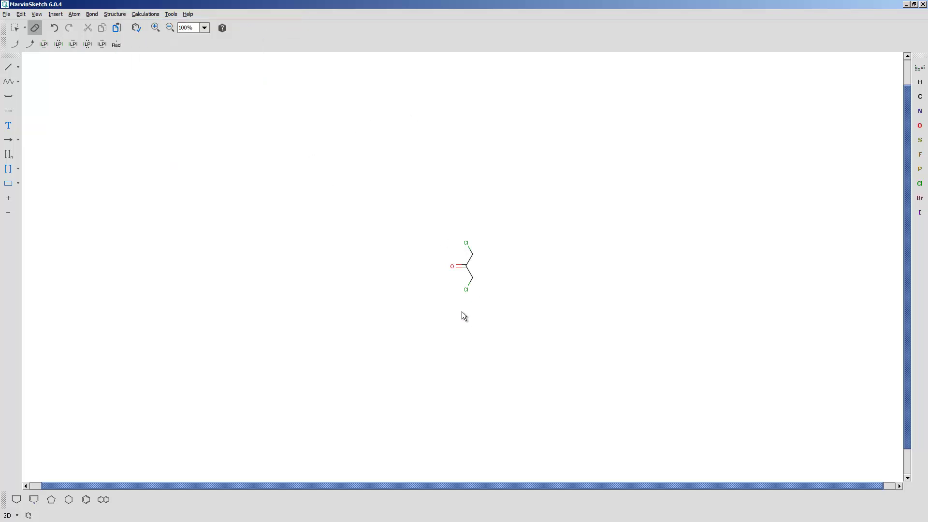
{"action": "key", "text": "ctrl+a"}
Delete the old molecule and draw a branched carbon chain ending in an OH group
{"action": "key", "text": "Delete"}
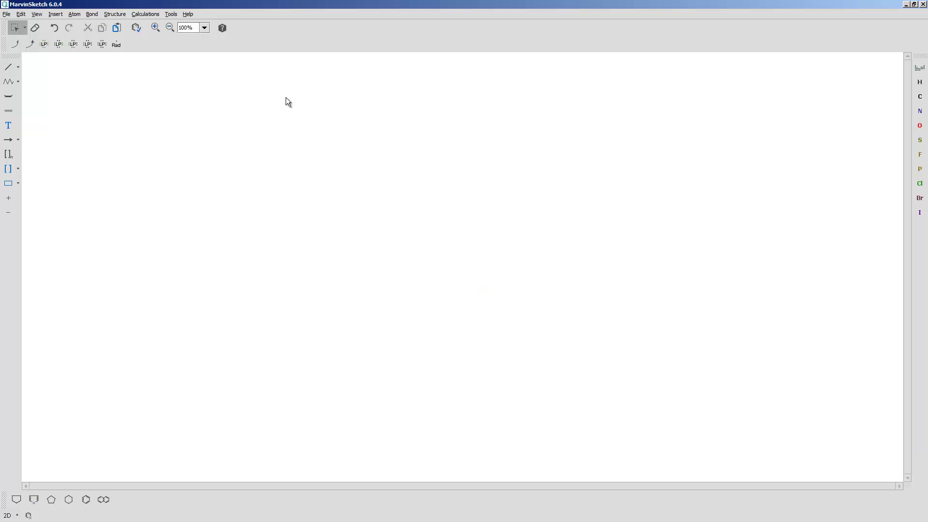
{"action": "left_click", "coordinate": [11, 68]}
{"action": "left_click", "coordinate": [164, 154]}
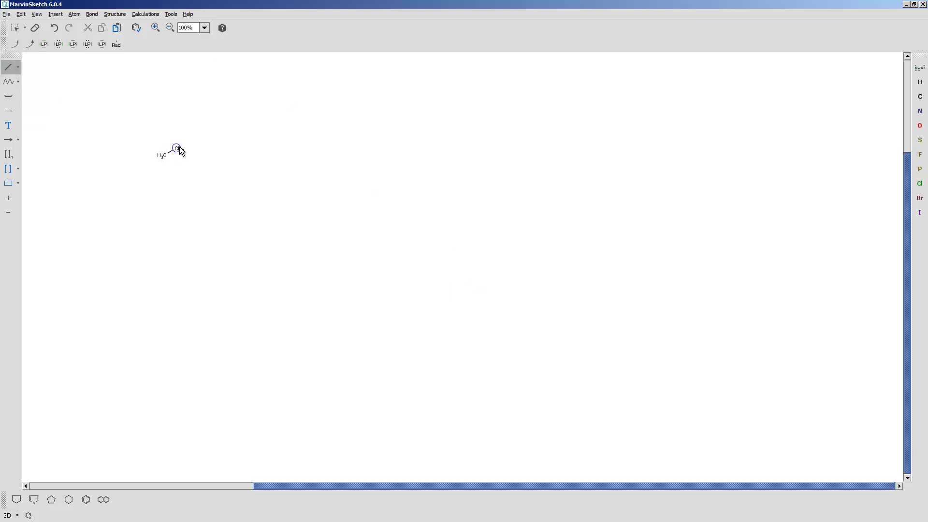
{"action": "left_click", "coordinate": [176, 148]}
{"action": "left_click", "coordinate": [176, 135]}
{"action": "key", "text": "o"}
Tidy the new alcohol's layout with Clean in 2D
{"action": "left_click", "coordinate": [21, 14]}
{"action": "mouse_move", "coordinate": [106, 14]}
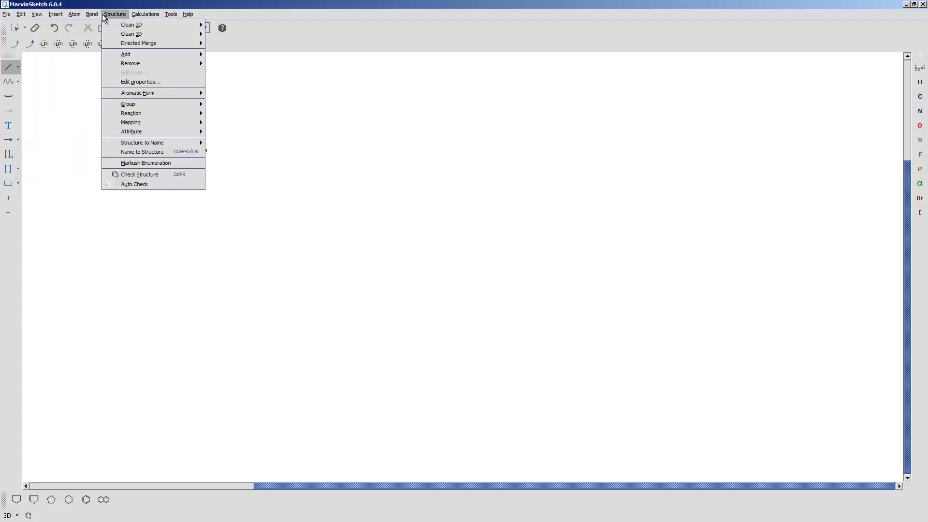
{"action": "mouse_move", "coordinate": [135, 25]}
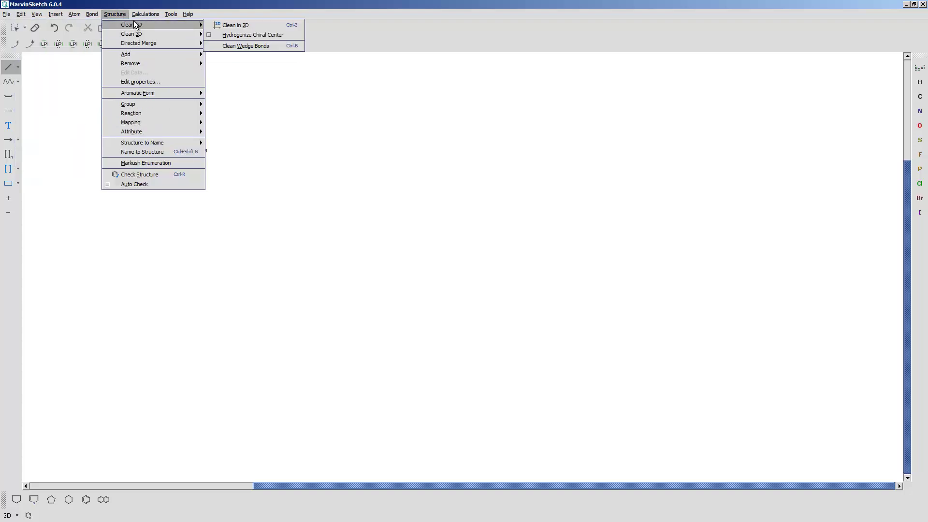
{"action": "left_click", "coordinate": [296, 27]}
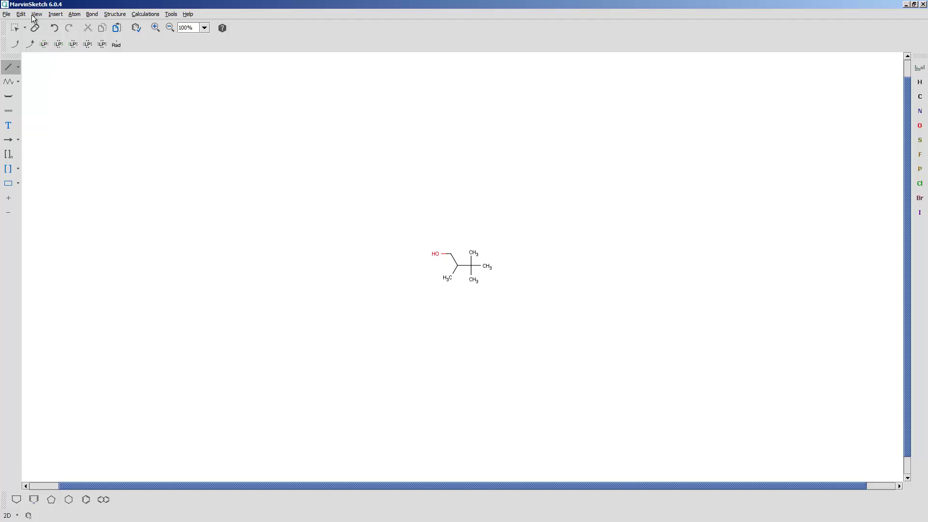
Generate 3D coordinates for the alcohol with Clean in 3D
{"action": "left_click", "coordinate": [114, 15]}
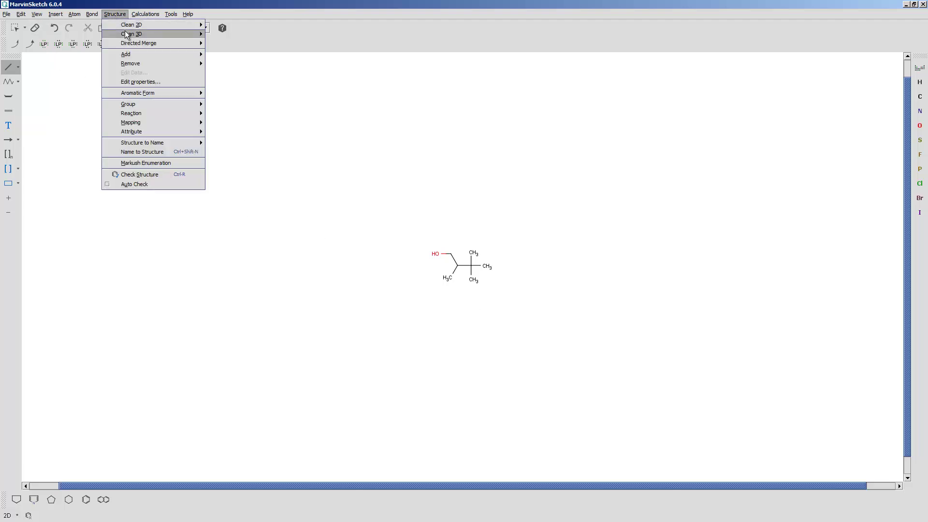
{"action": "mouse_move", "coordinate": [160, 34]}
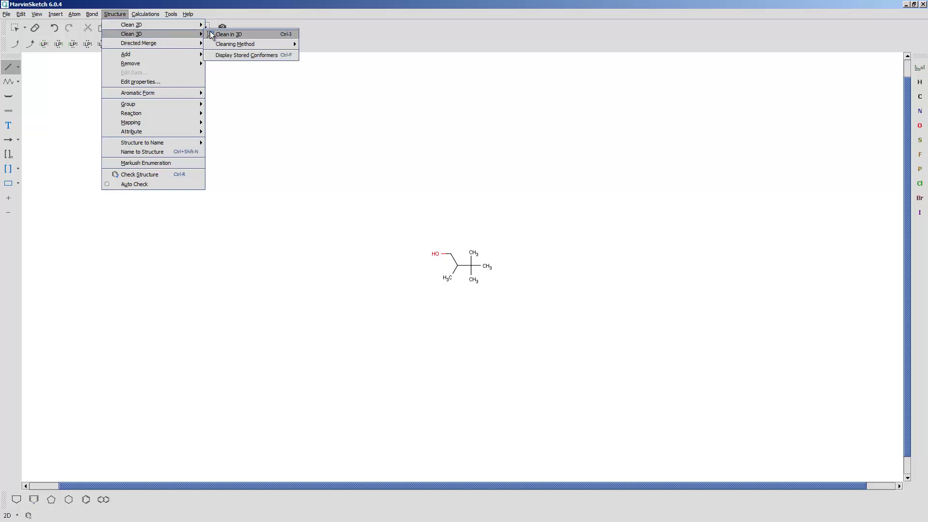
{"action": "left_click", "coordinate": [232, 35]}
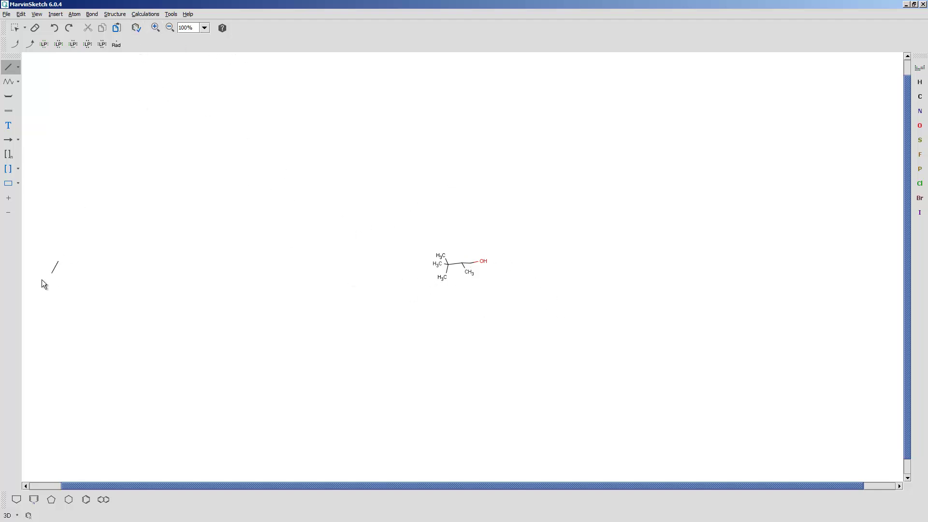
Switch back to 2D, accept Clean in 2D, and select the whole molecule
{"action": "left_click", "coordinate": [8, 516]}
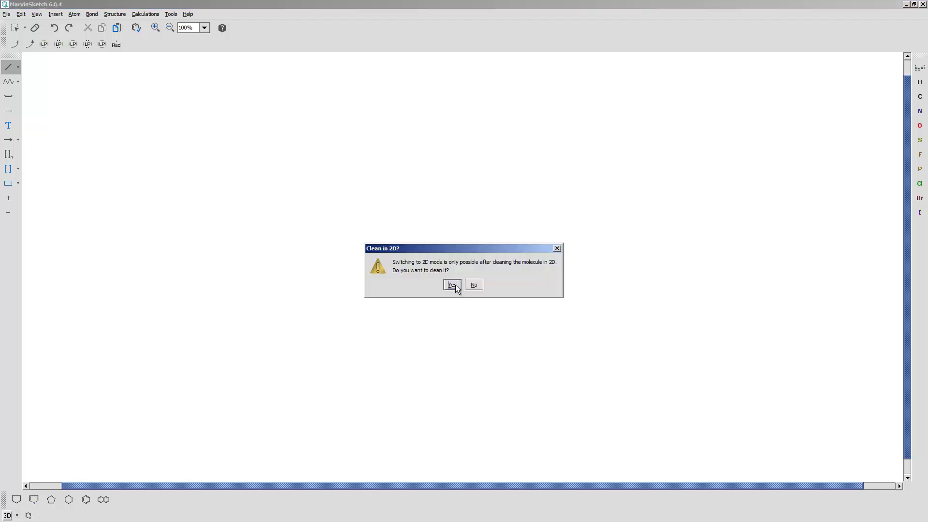
{"action": "left_click", "coordinate": [452, 284]}
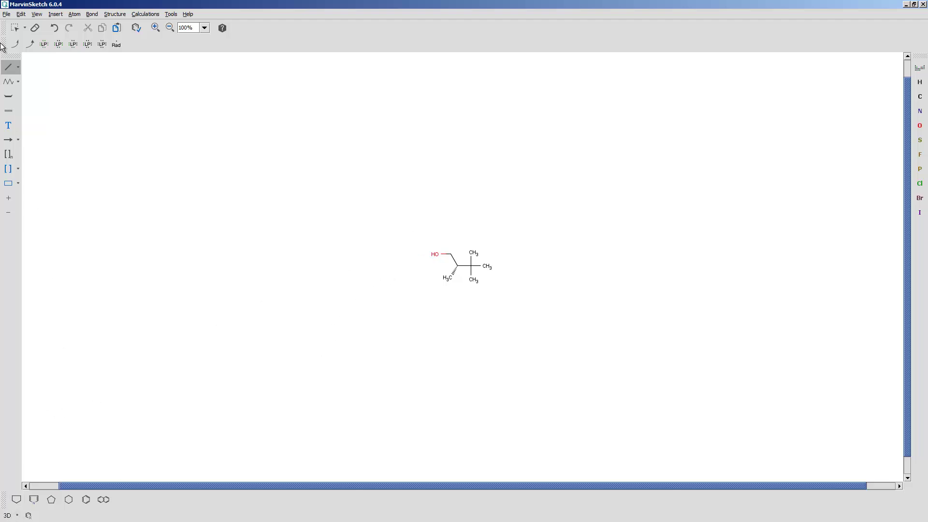
{"action": "left_click", "coordinate": [15, 28]}
{"action": "mouse_move", "coordinate": [541, 329]}
{"action": "left_mouse_down"}
{"action": "mouse_move", "coordinate": [406, 221]}
{"action": "mouse_move", "coordinate": [539, 323]}
{"action": "left_mouse_up"}
{"action": "left_click", "coordinate": [469, 255]}
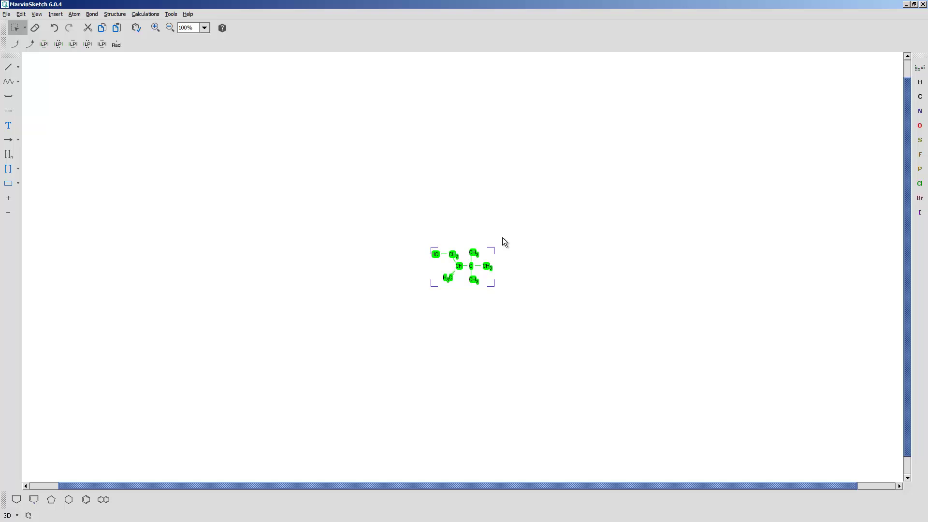
View the branched alcohol in MarvinSpace, rotate the ball-and-stick model, then close the viewer
{"action": "left_click", "coordinate": [495, 252]}
{"action": "key", "text": "ctrl+a"}
{"action": "left_click", "coordinate": [37, 15]}
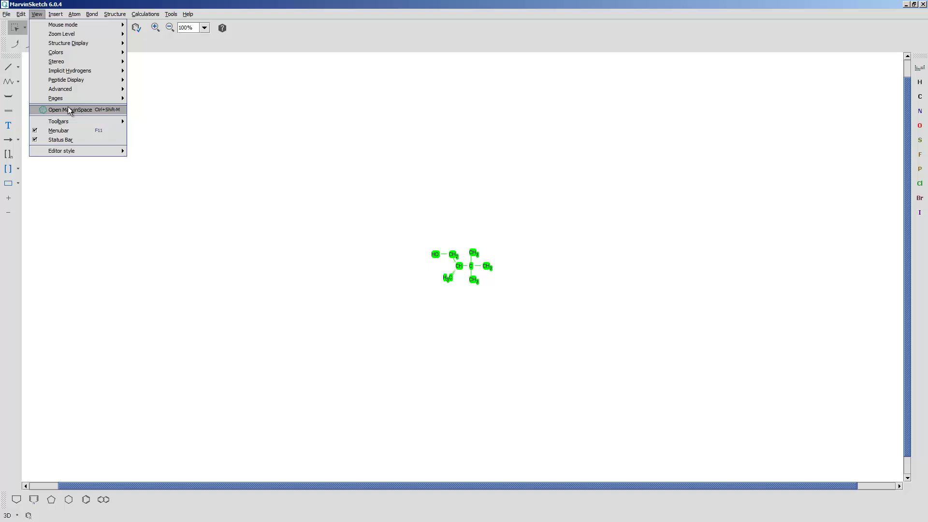
{"action": "left_click", "coordinate": [100, 111]}
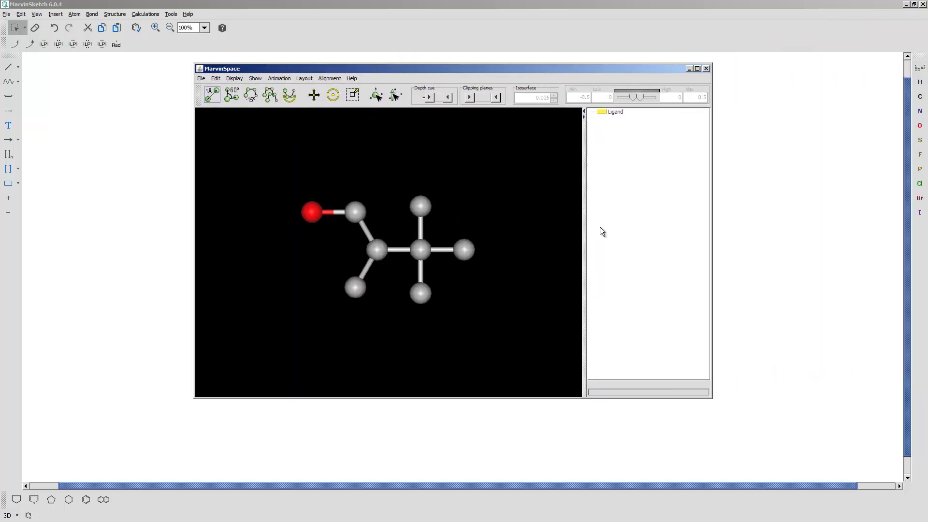
{"action": "mouse_move", "coordinate": [439, 209]}
{"action": "left_mouse_down"}
{"action": "mouse_move", "coordinate": [428, 263]}
{"action": "mouse_move", "coordinate": [445, 191]}
{"action": "mouse_move", "coordinate": [447, 223]}
{"action": "mouse_move", "coordinate": [439, 200]}
{"action": "left_mouse_up"}
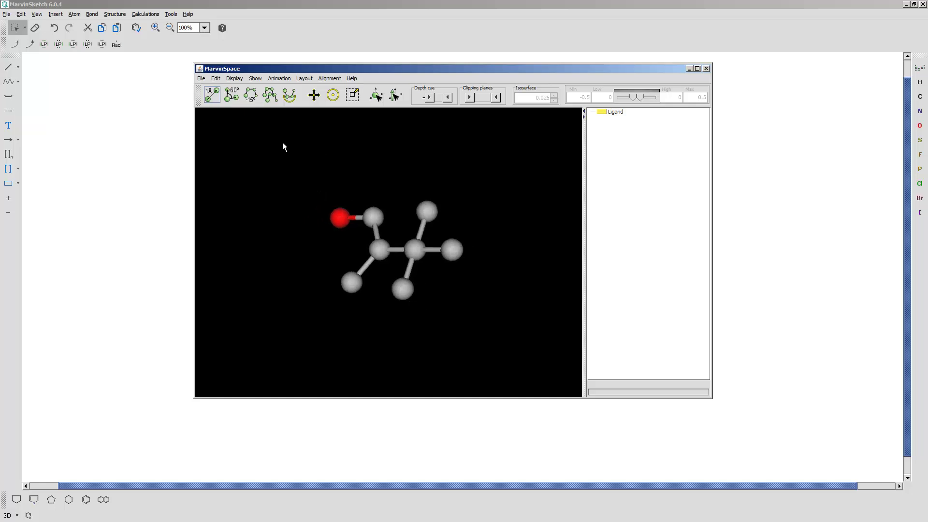
{"action": "left_click", "coordinate": [212, 94]}
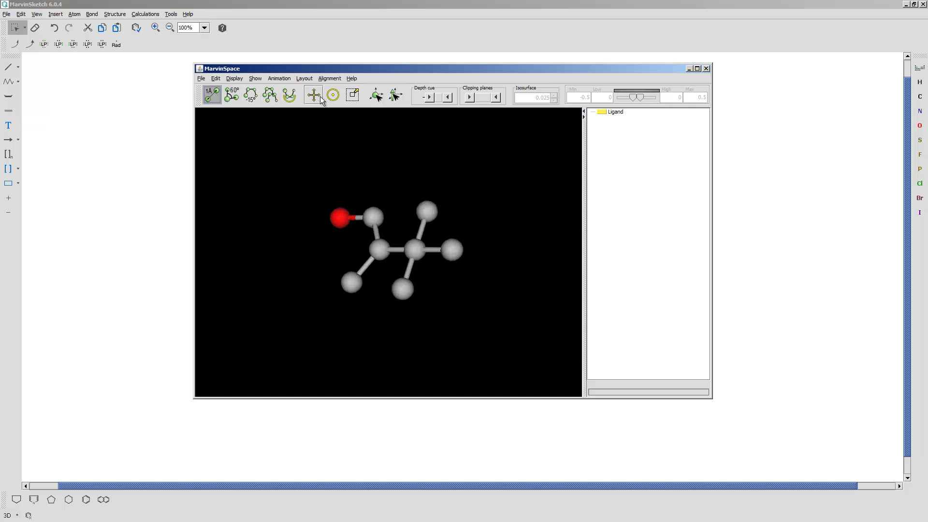
{"action": "left_click", "coordinate": [706, 69]}
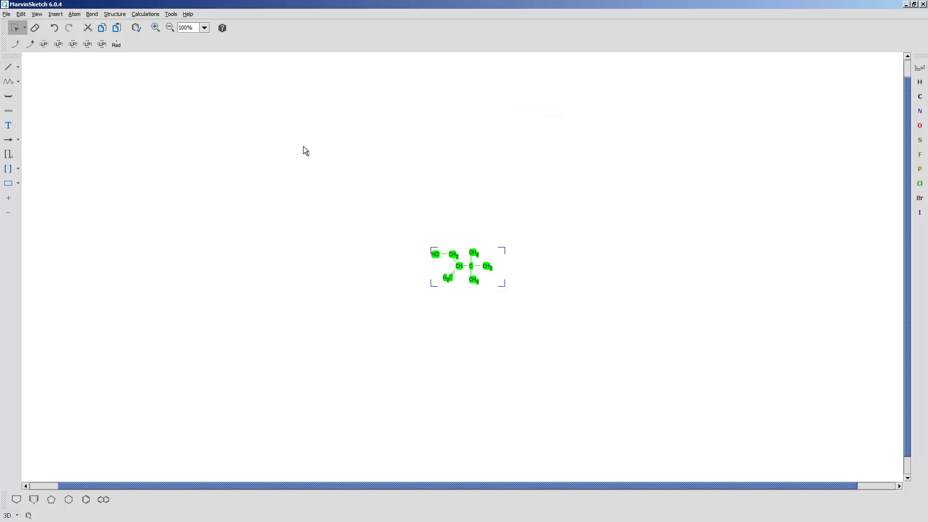
{"action": "left_click", "coordinate": [22, 13]}
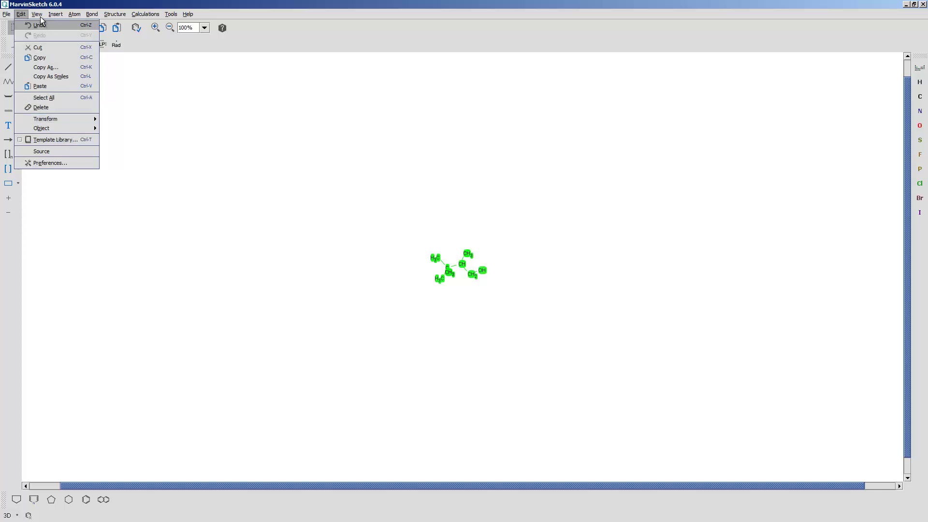
{"action": "mouse_move", "coordinate": [37, 14]}
{"action": "left_click", "coordinate": [76, 110]}
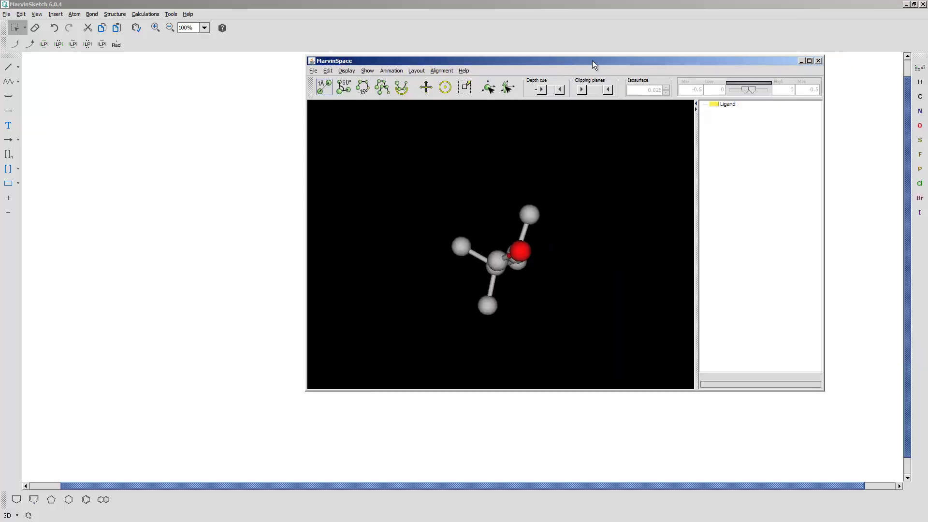
{"action": "left_click_drag", "start_coordinate": [523, 205], "coordinate": [570, 231]}
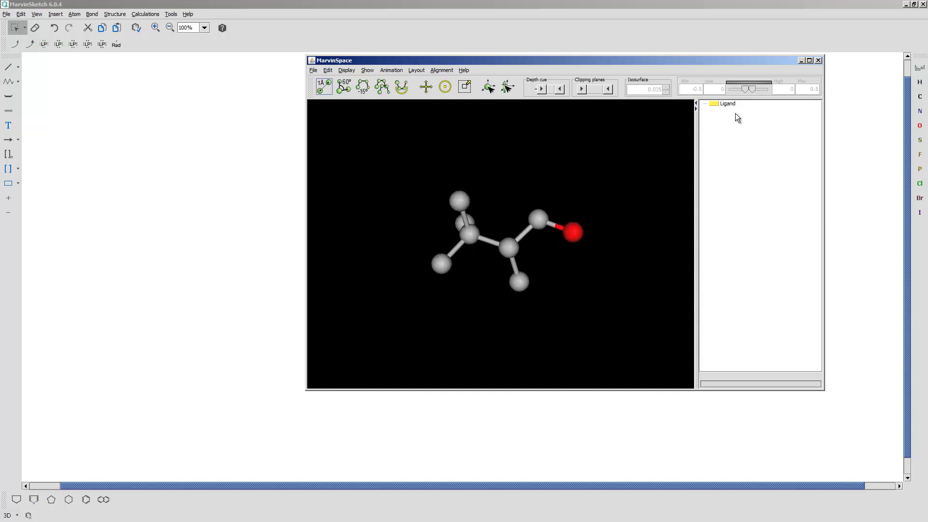
{"action": "left_click", "coordinate": [817, 61]}
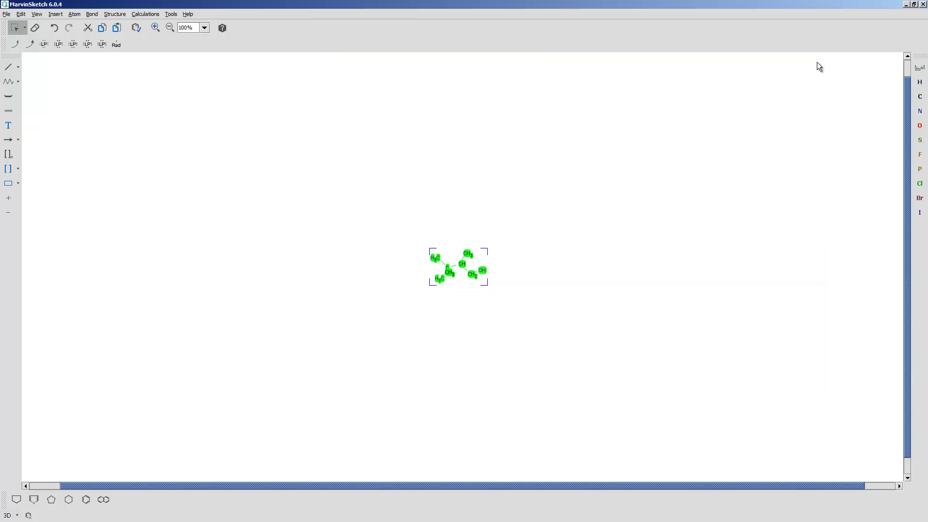